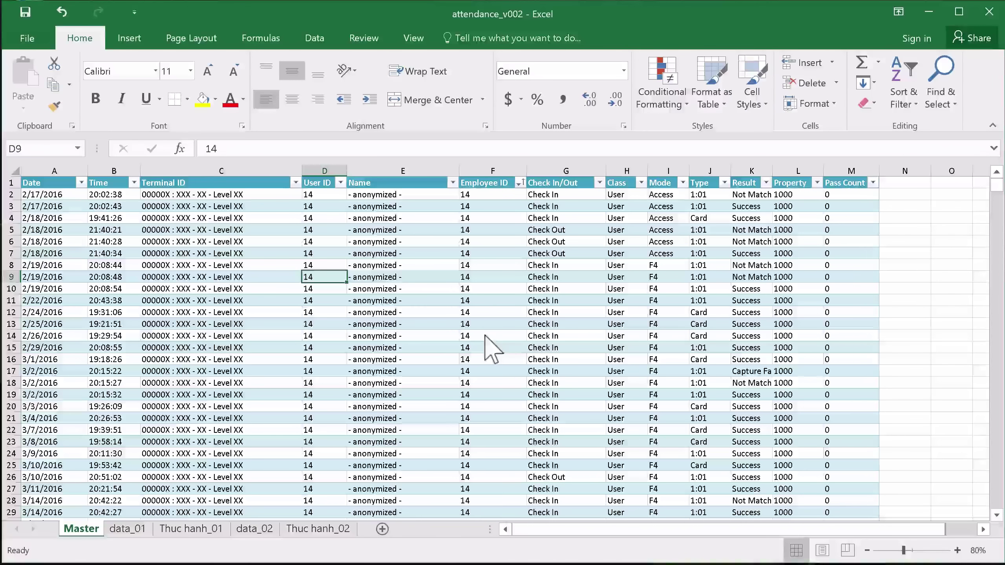
Leave the Master table and open the data_01 sheet with its check-in/out times and Worked hours summary.
click(428, 333)
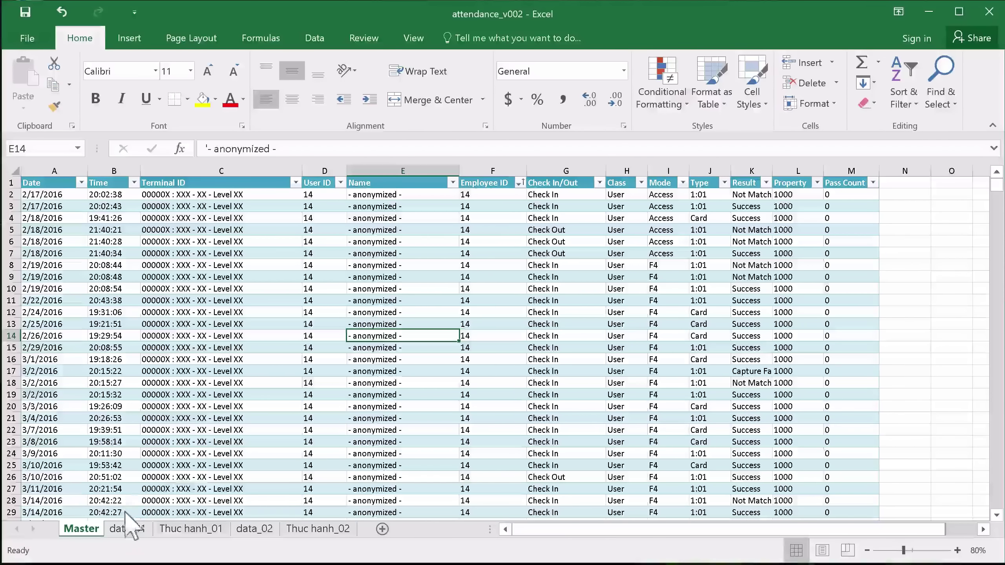
click(128, 529)
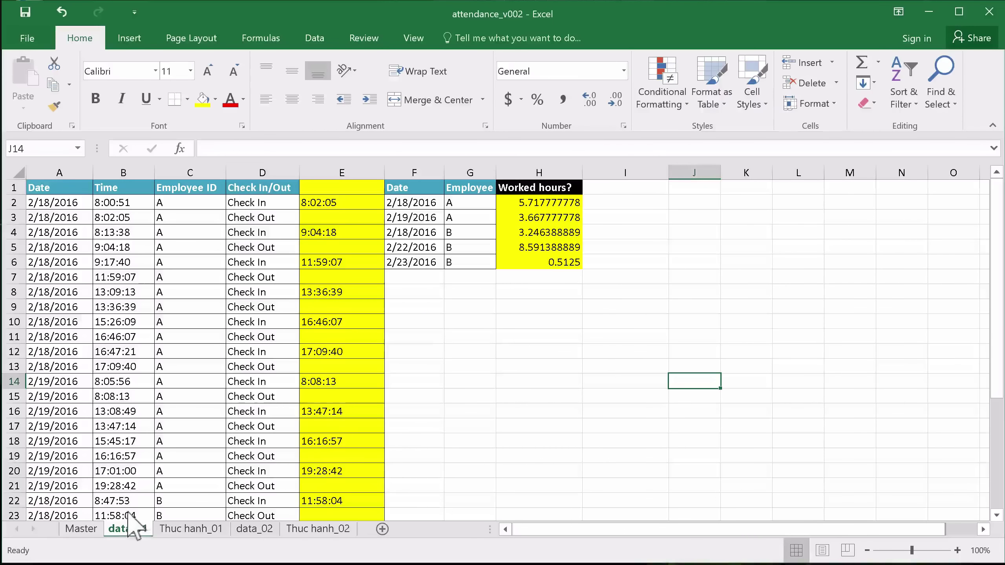
Inspect the =J2-H2 worked-hours values in K2:K6 on data_02, then return to Master.
click(455, 200)
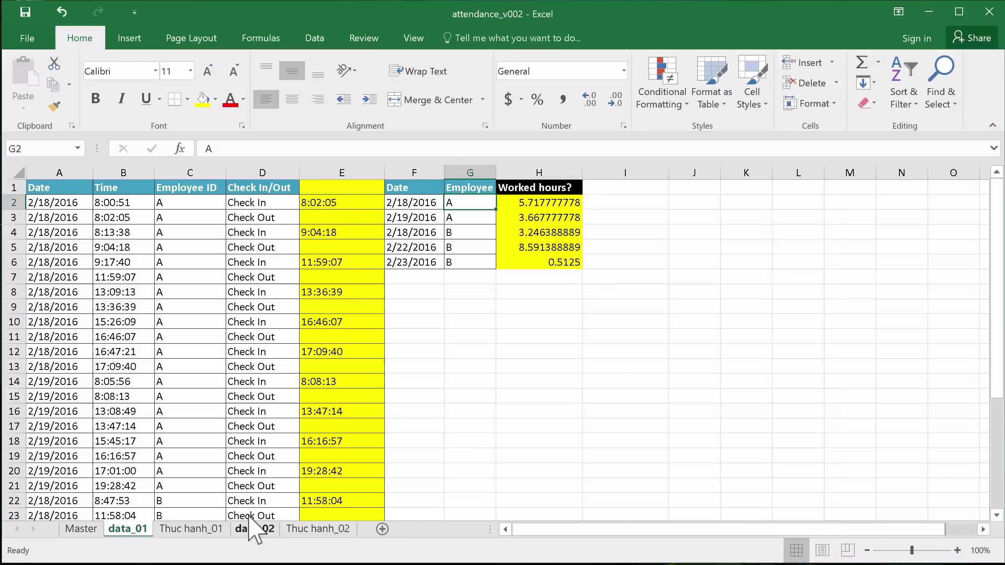
click(253, 528)
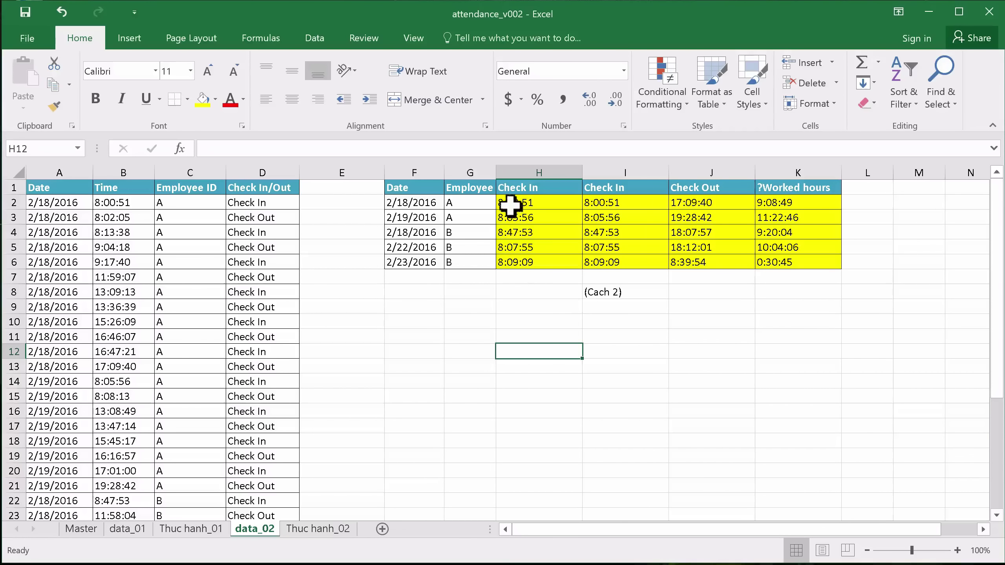
drag(795, 204, 798, 260)
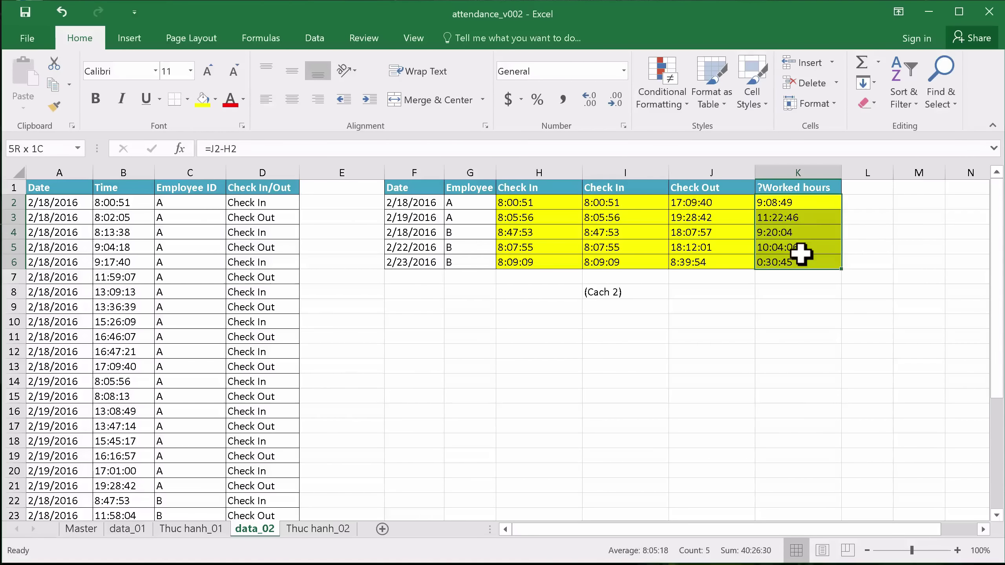
click(809, 303)
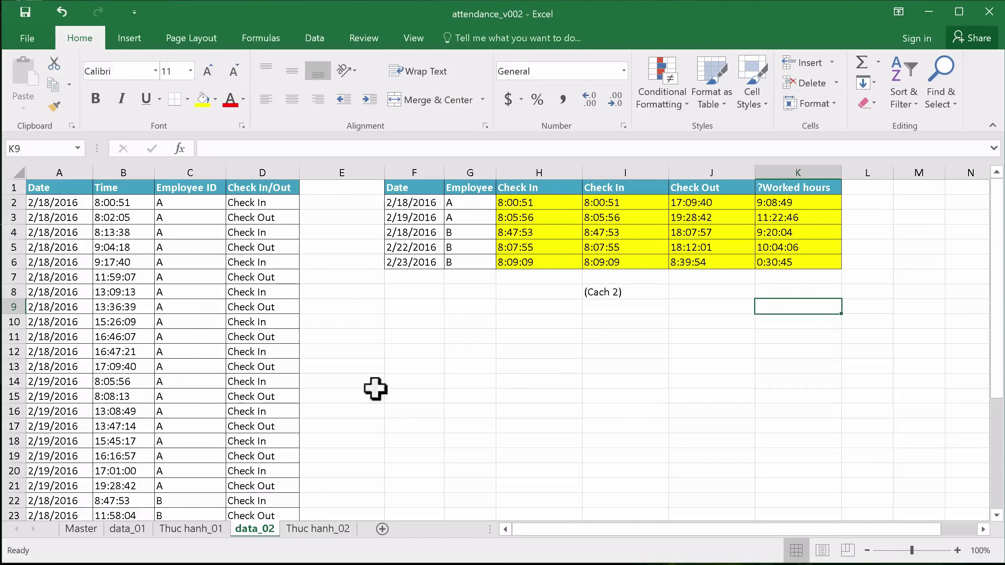
click(79, 528)
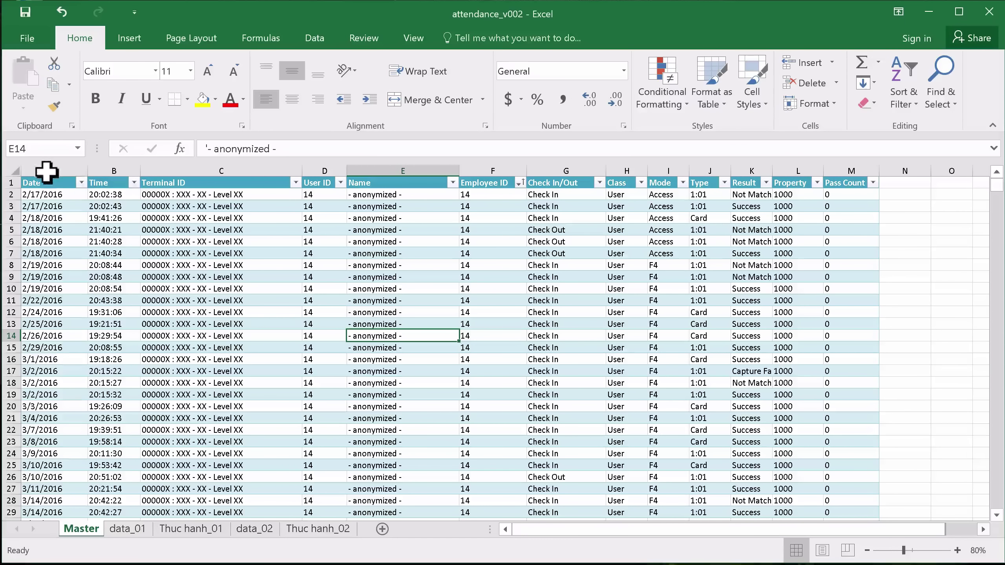
mouse_move(45, 182)
mouse_down()
mouse_move(844, 249)
mouse_move(855, 358)
mouse_up()
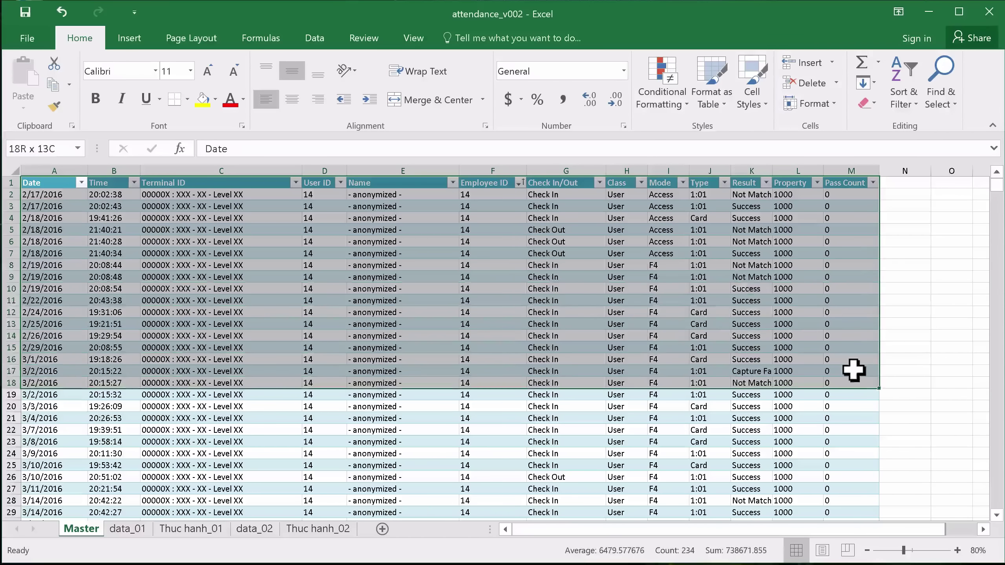
click(901, 346)
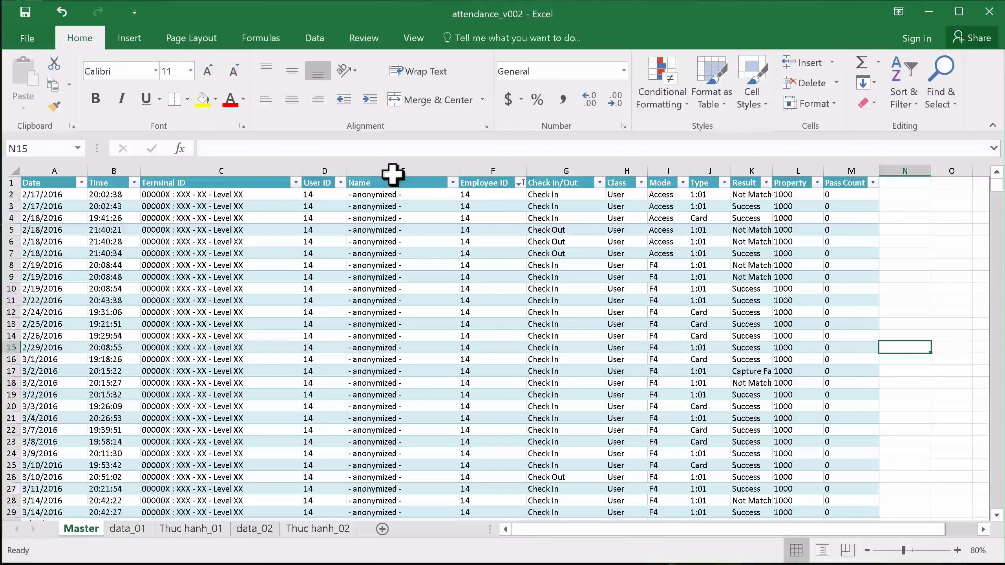
click(386, 191)
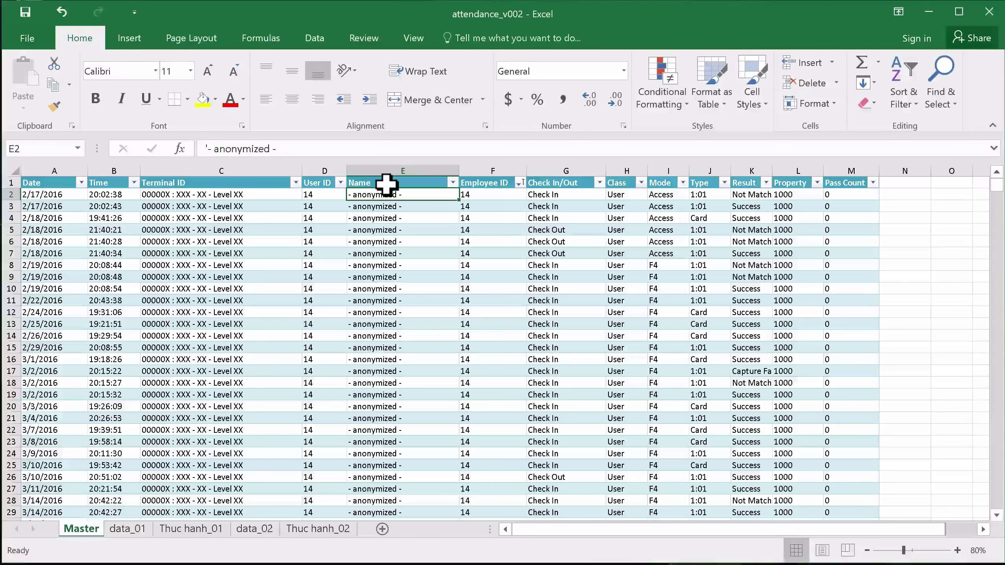
click(418, 249)
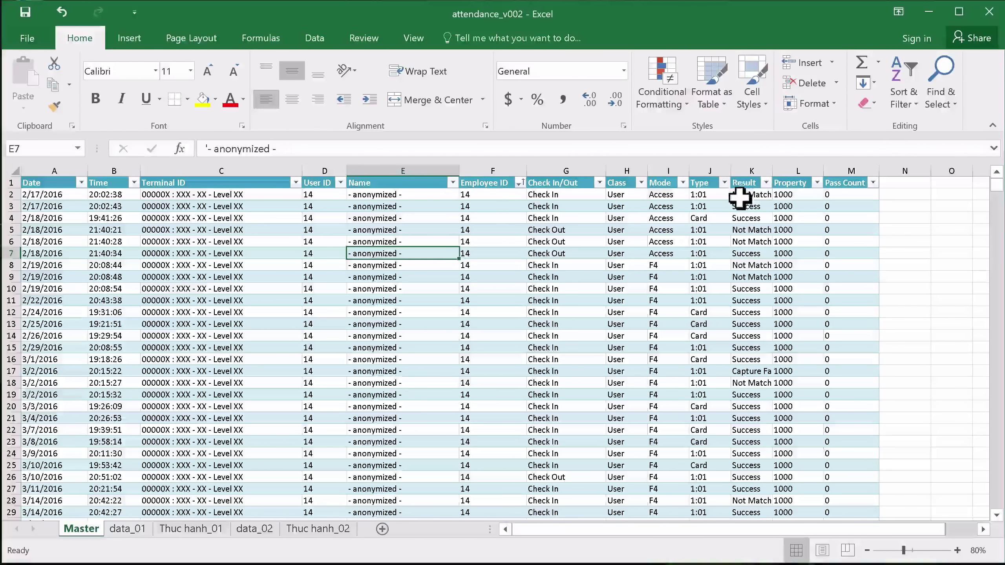
click(742, 216)
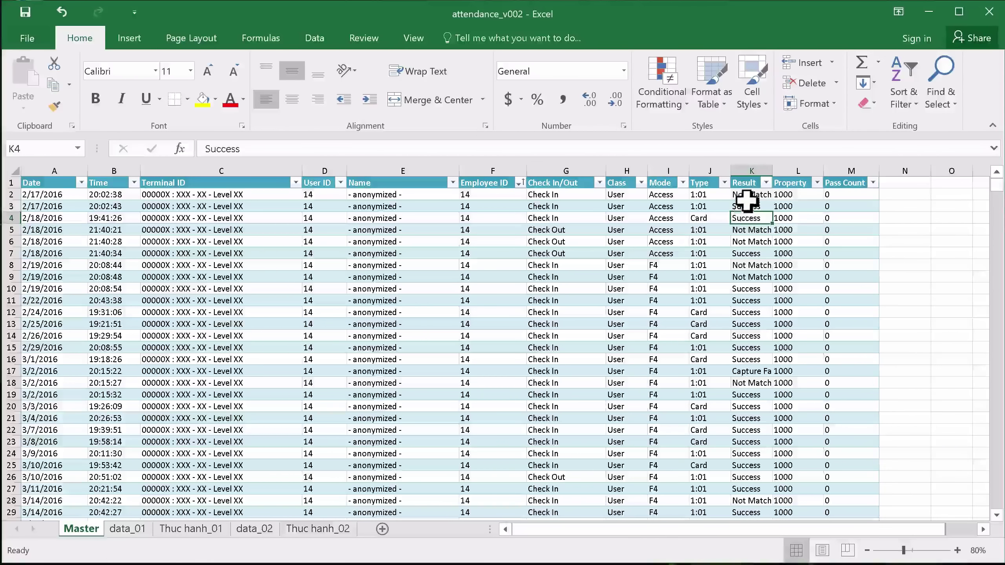
click(747, 203)
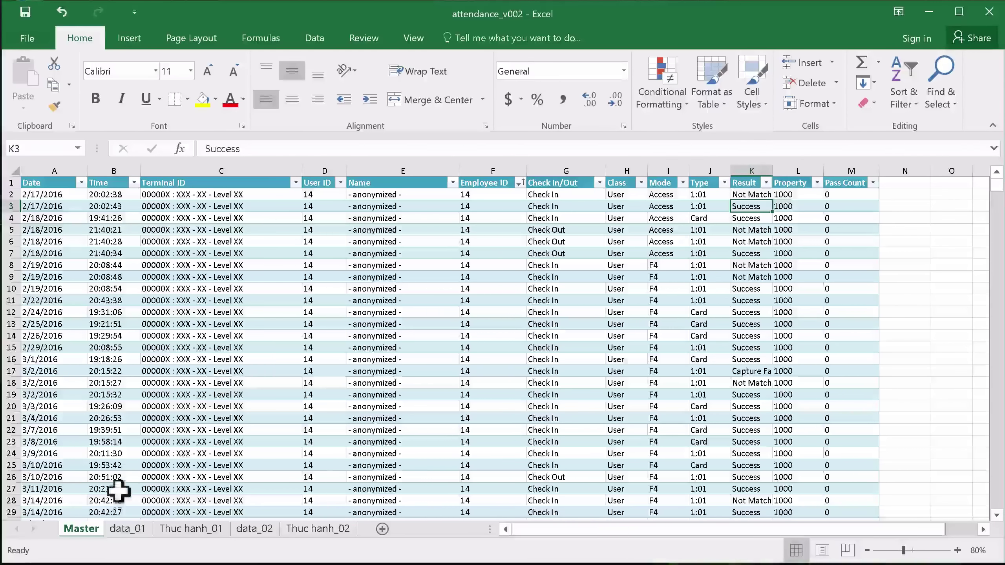
Duplicate the Master sheet and rename the copy 'clean_data'.
drag(74, 517, 102, 516)
double_click(120, 527)
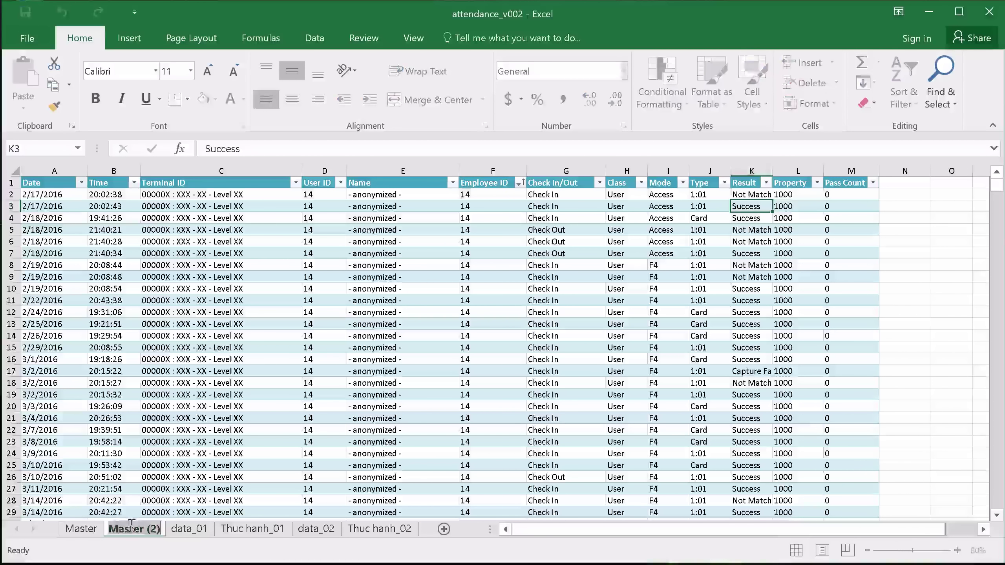
text(clean_)
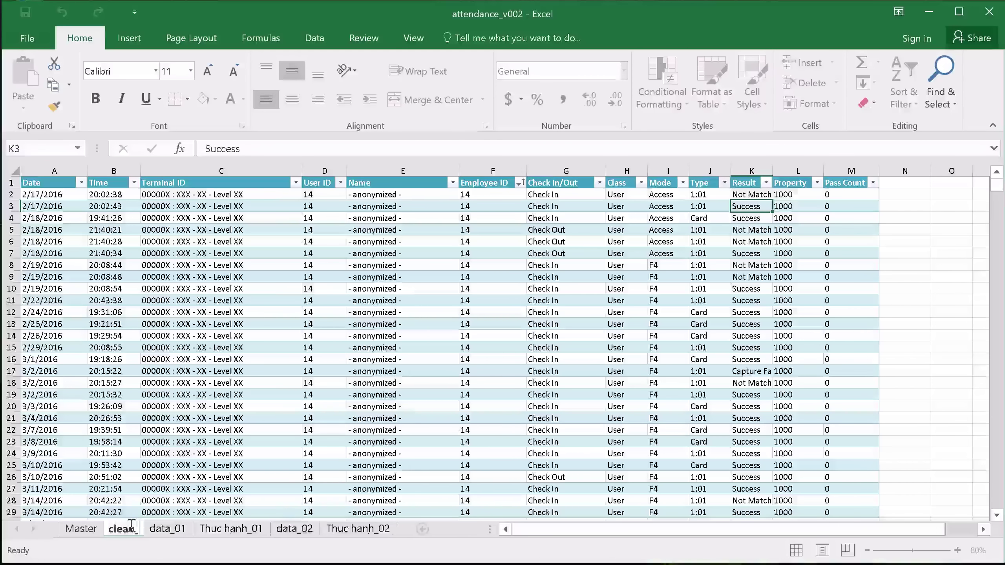
text( data)
key(Return)
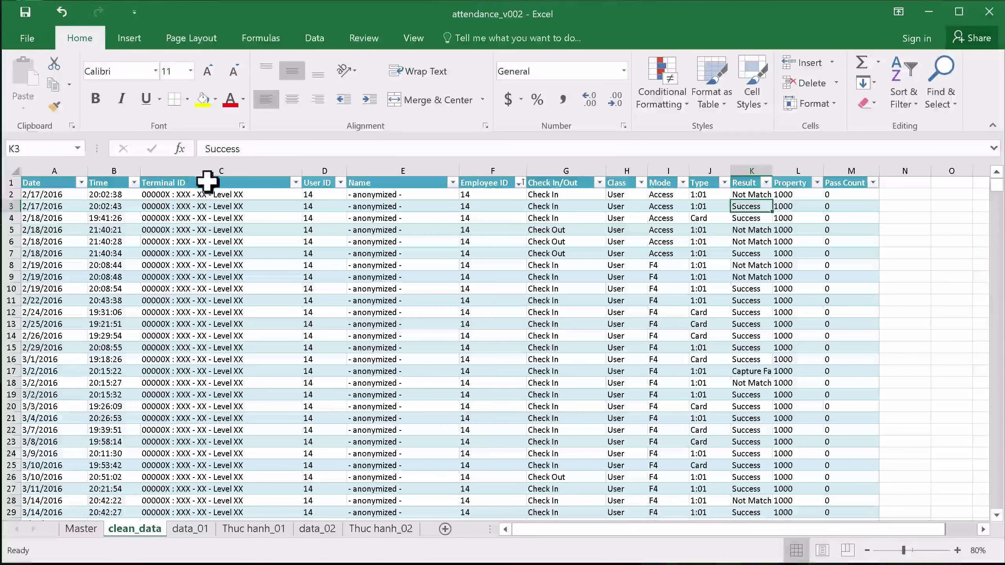
Delete the Terminal ID, User ID, Name, Class, Mode, Type, Property and Pass Count columns.
click(227, 164)
ctrl+click(322, 164)
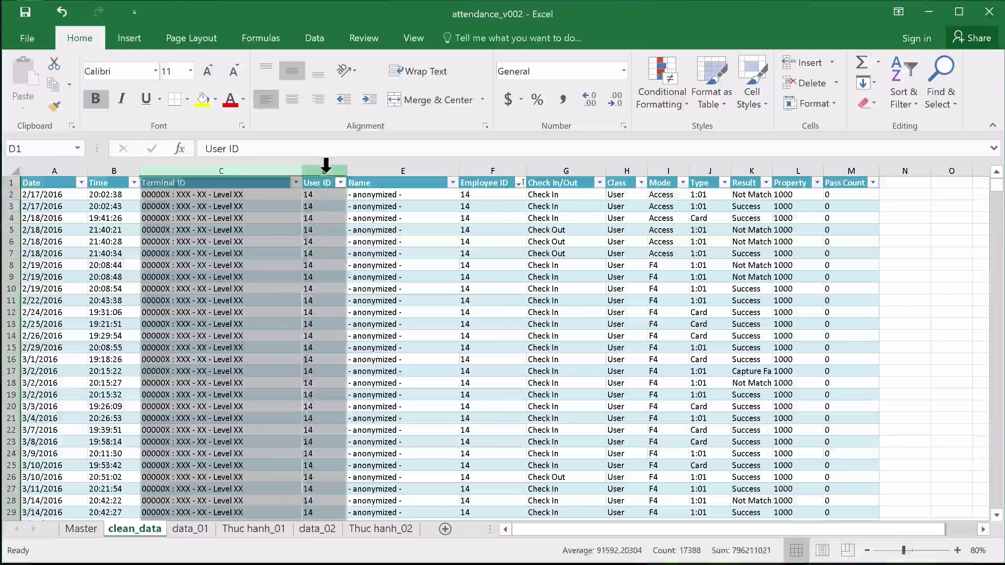
ctrl+click(412, 166)
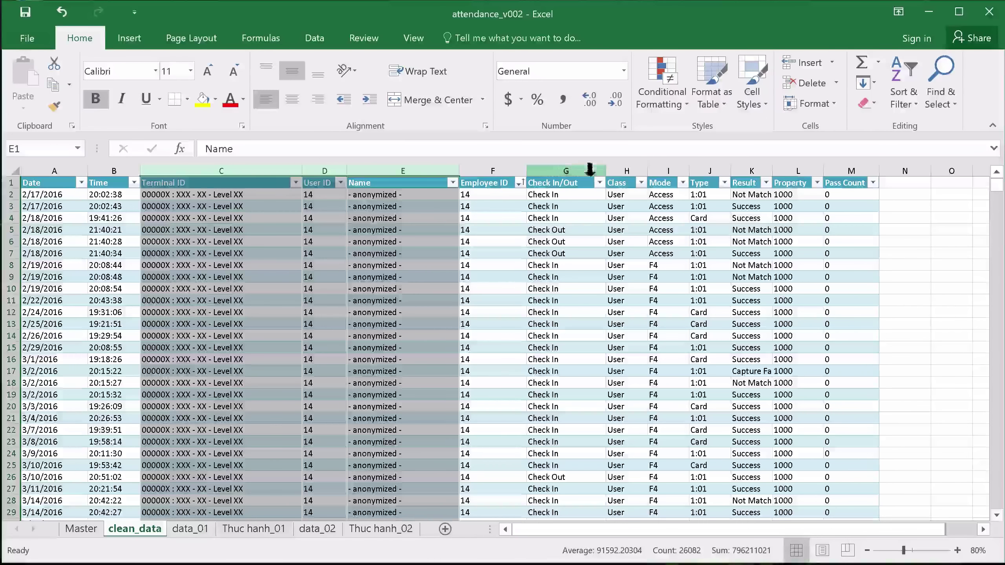
ctrl+click(624, 171)
ctrl+click(667, 170)
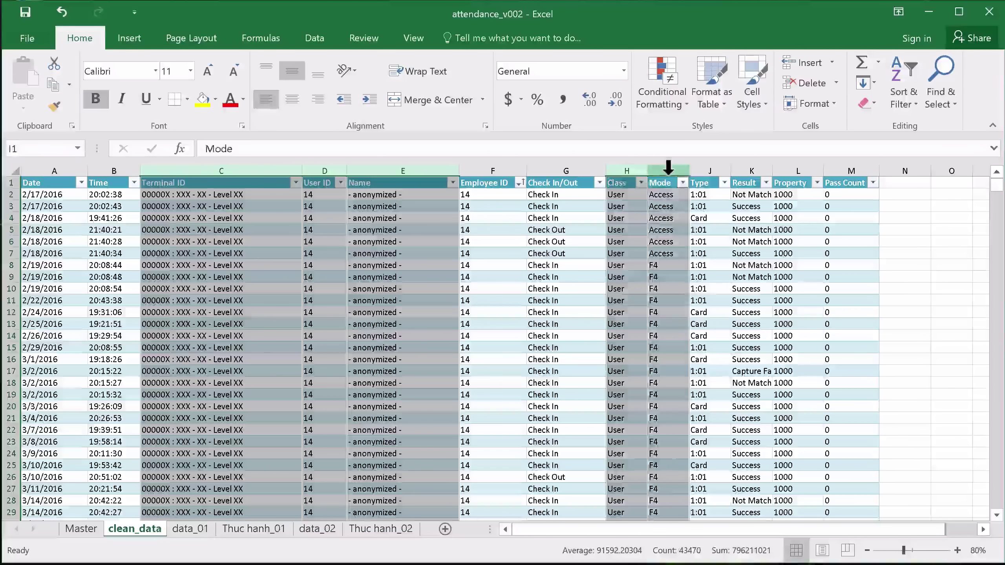
ctrl+click(698, 170)
ctrl+click(787, 171)
ctrl+click(845, 171)
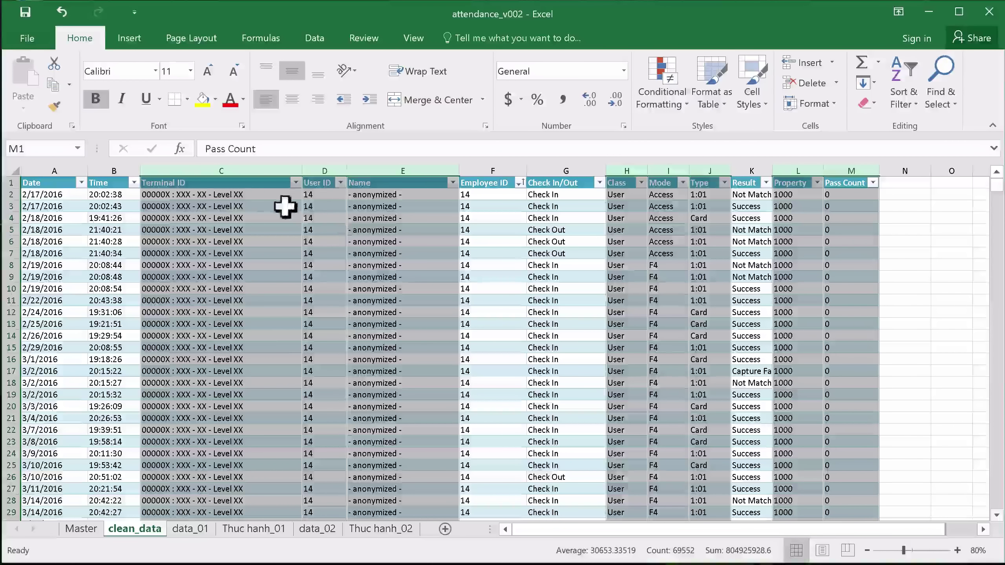
right_click(264, 201)
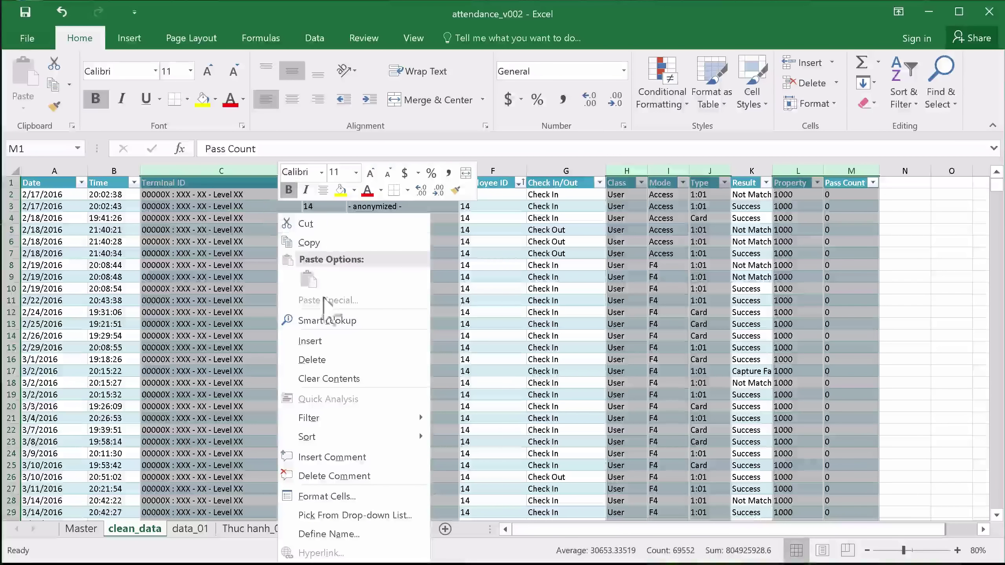
click(334, 359)
click(413, 299)
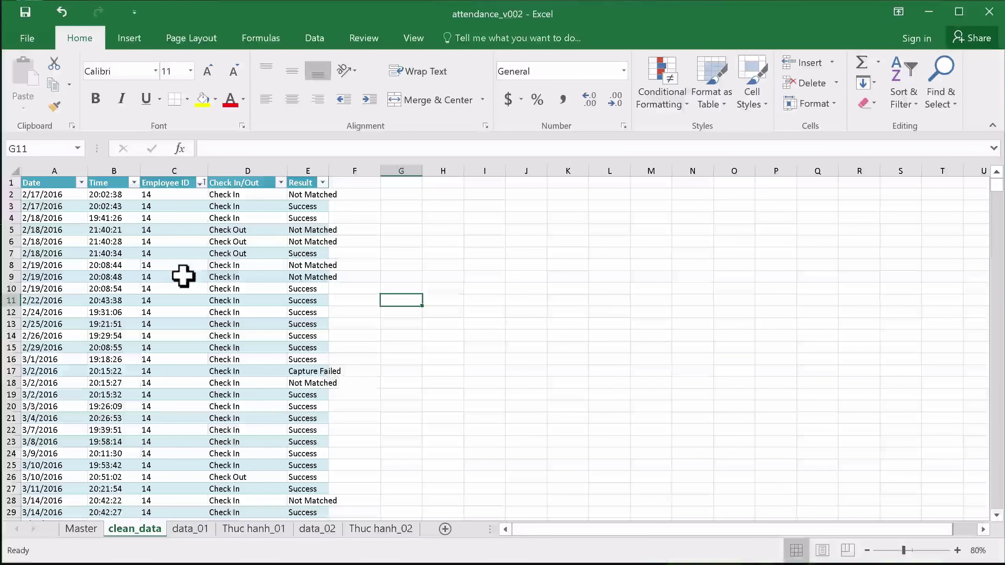
Filter the Result column to show only Success rows (8576 of 8693 records).
click(312, 167)
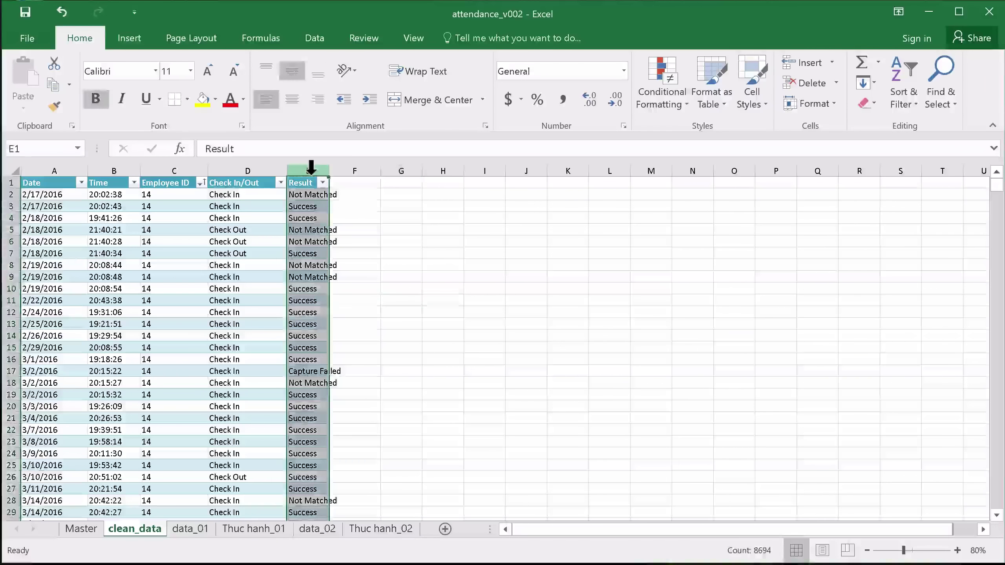
click(363, 223)
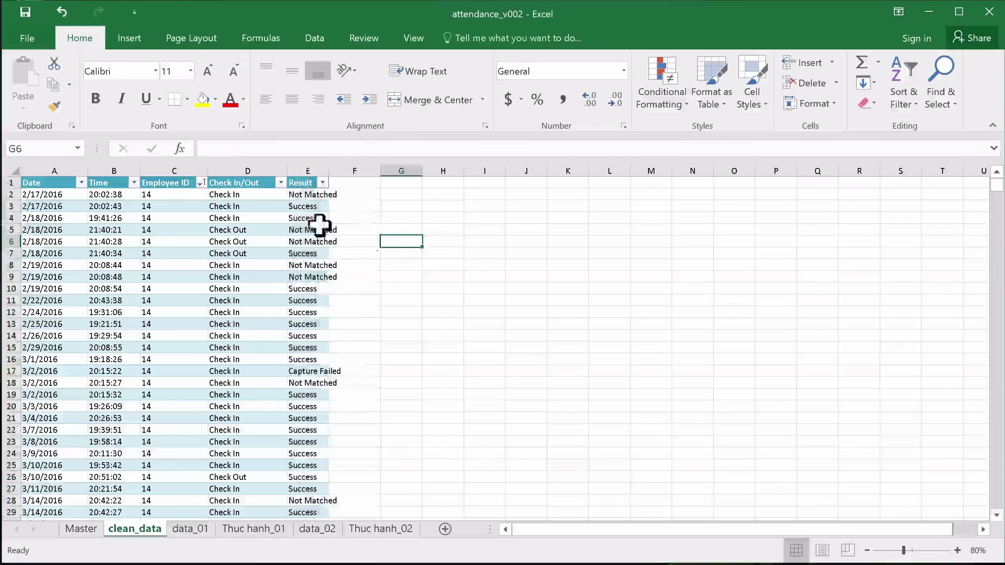
click(303, 204)
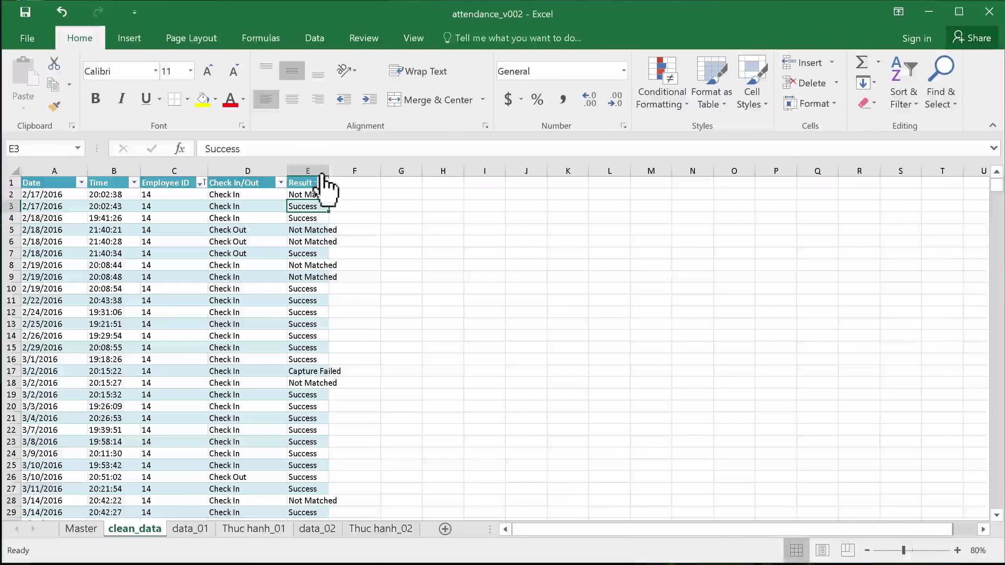
click(321, 183)
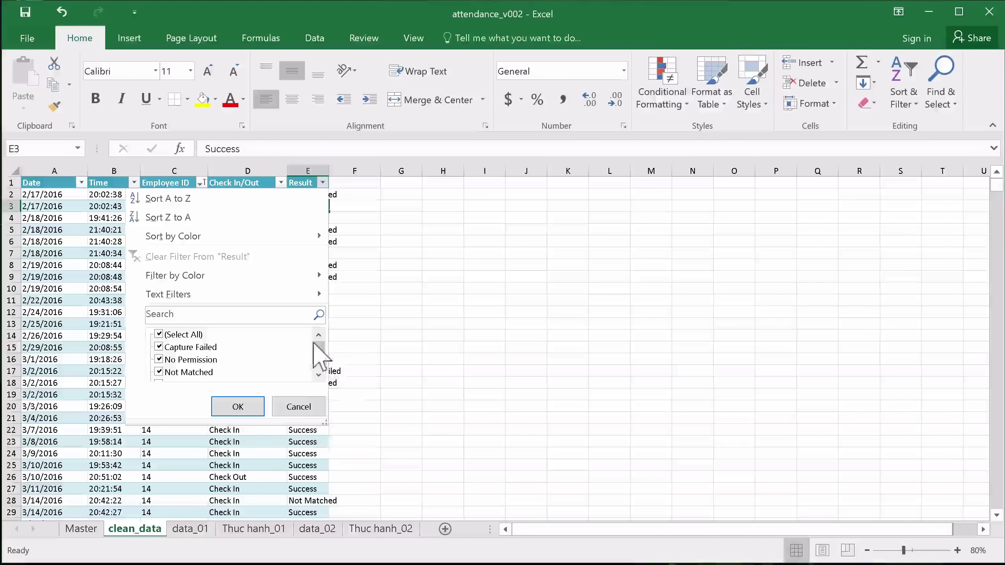
drag(313, 342, 312, 344)
click(158, 334)
click(158, 372)
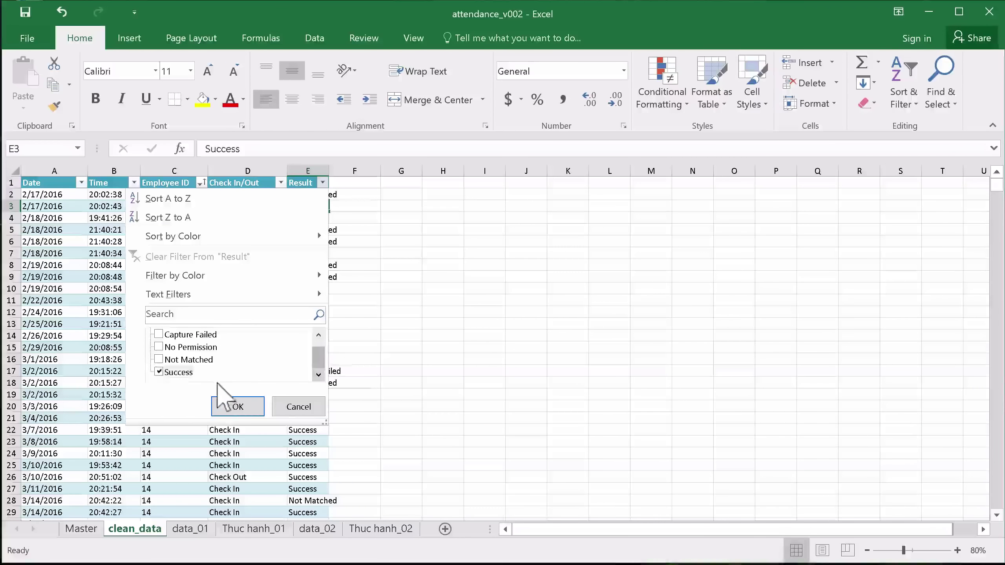
click(238, 407)
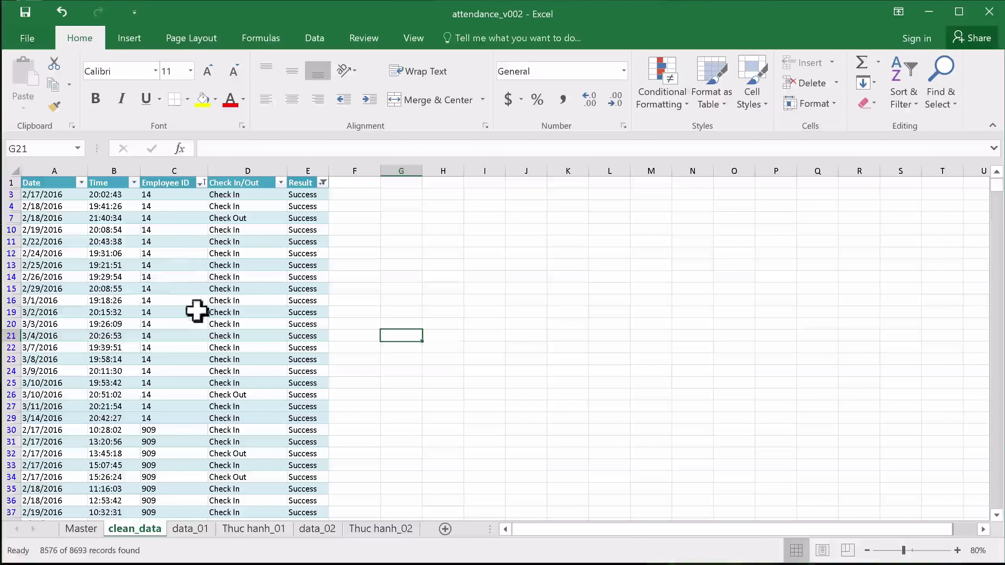
Select the entire filtered attendance table with Ctrl+A.
click(183, 342)
scroll(183, 339, down, 4)
scroll(182, 340, up, 2)
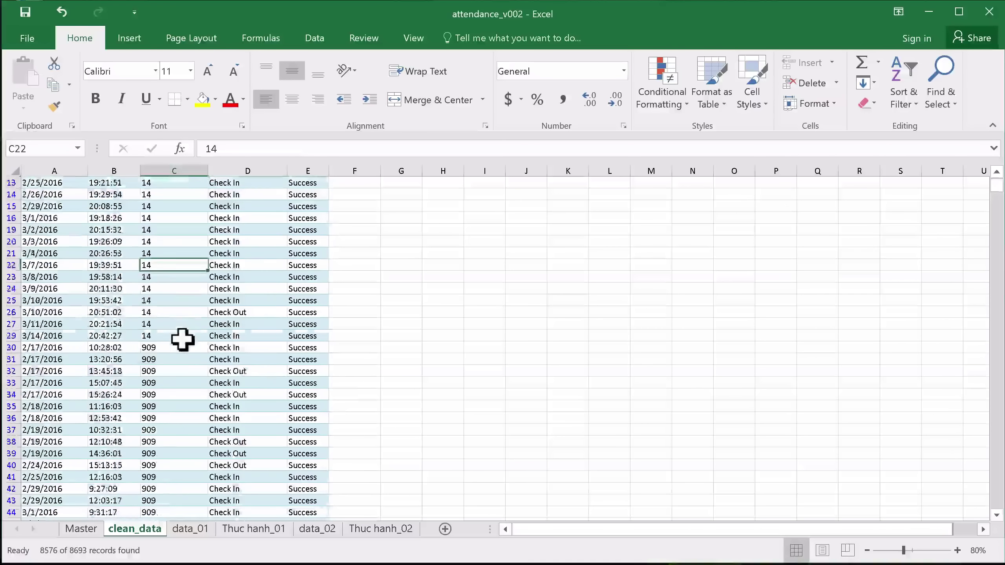
scroll(183, 340, up, 2)
click(165, 285)
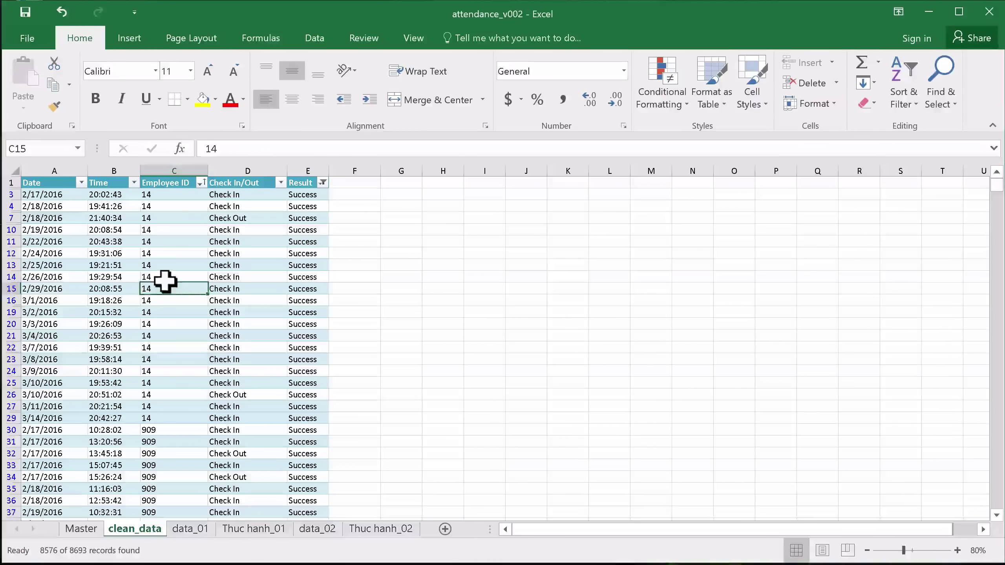
key(ctrl+a)
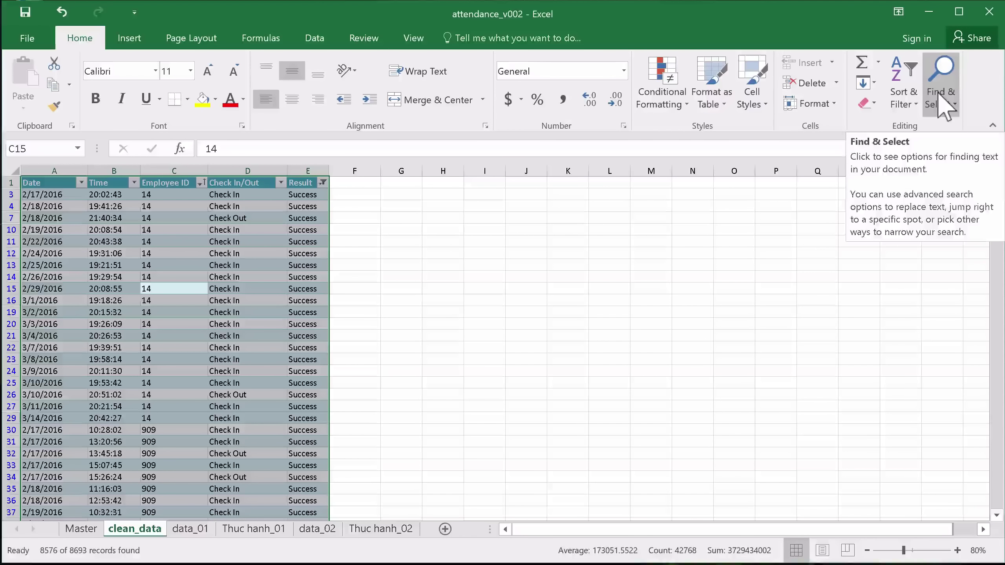
Copy only the visible Success rows via Go To Special, then add a blank Sheet2.
click(946, 108)
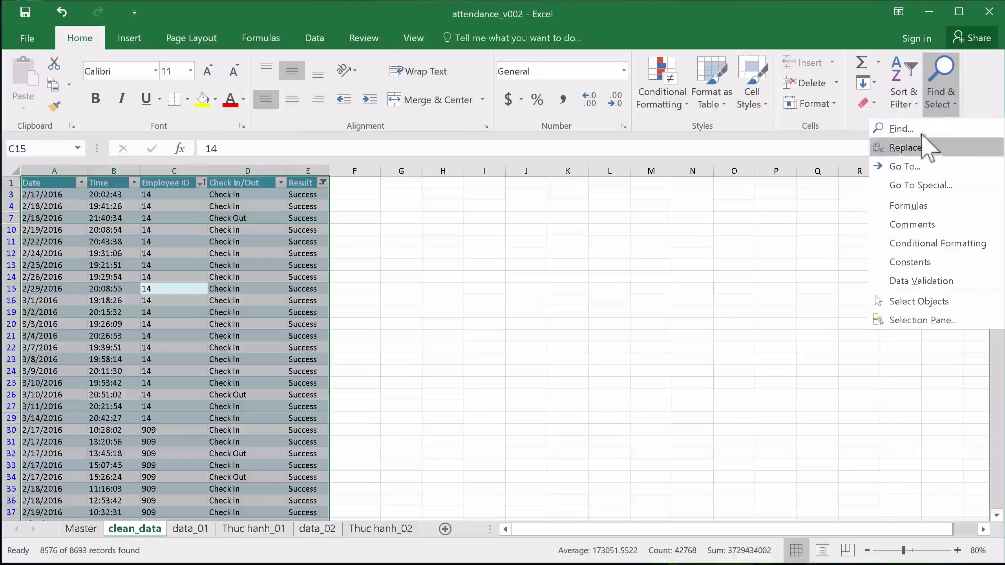
click(916, 185)
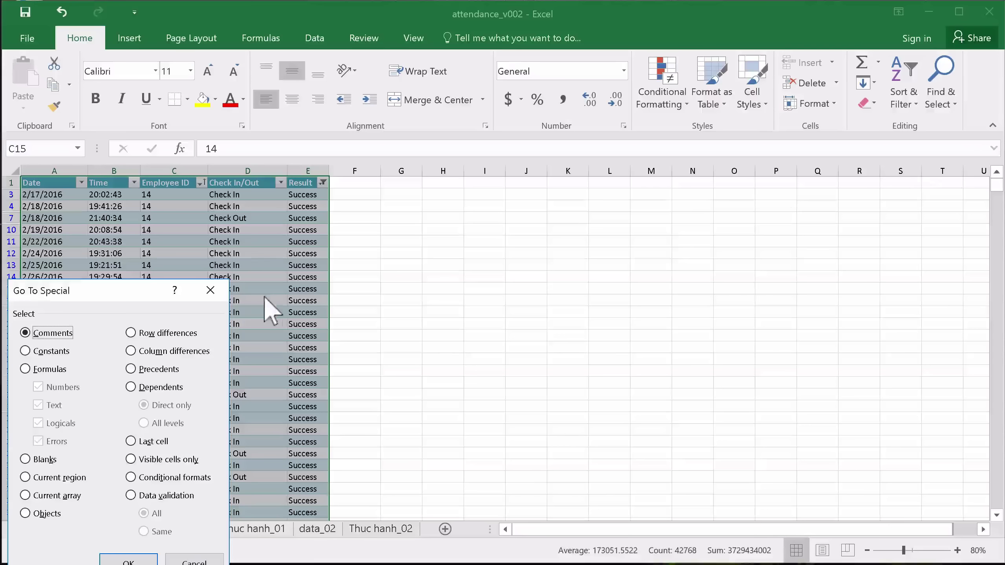
drag(96, 282, 481, 135)
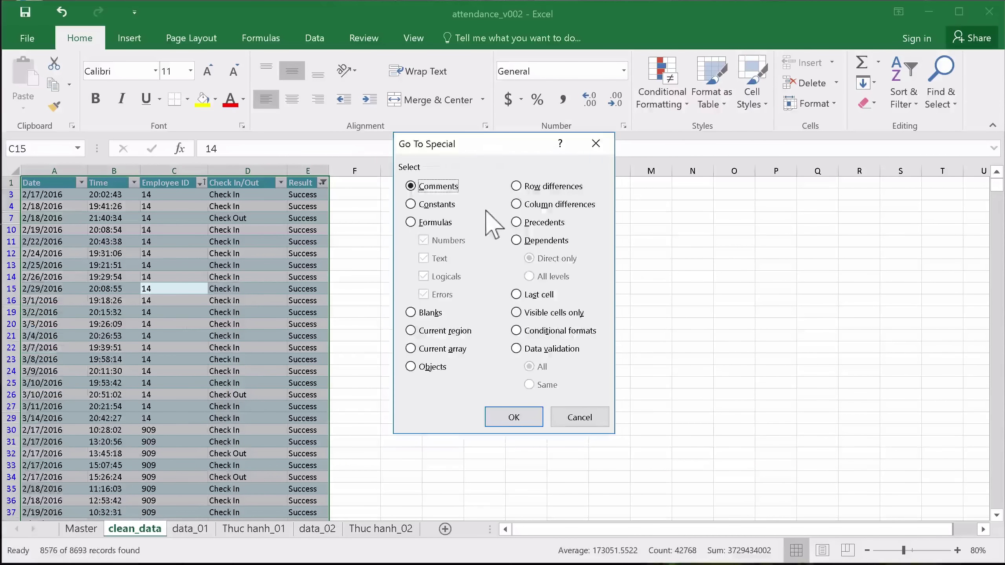
click(515, 313)
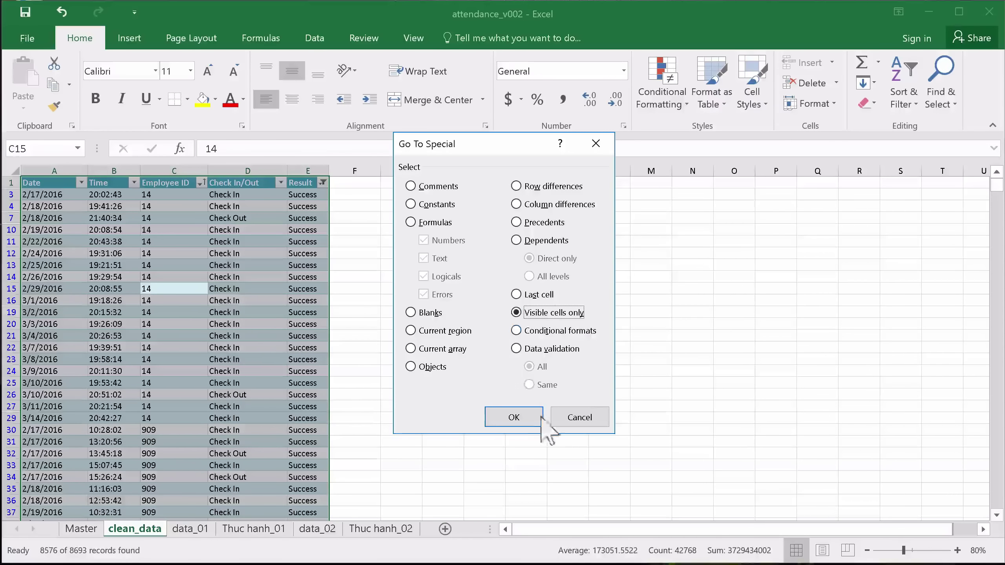
click(513, 416)
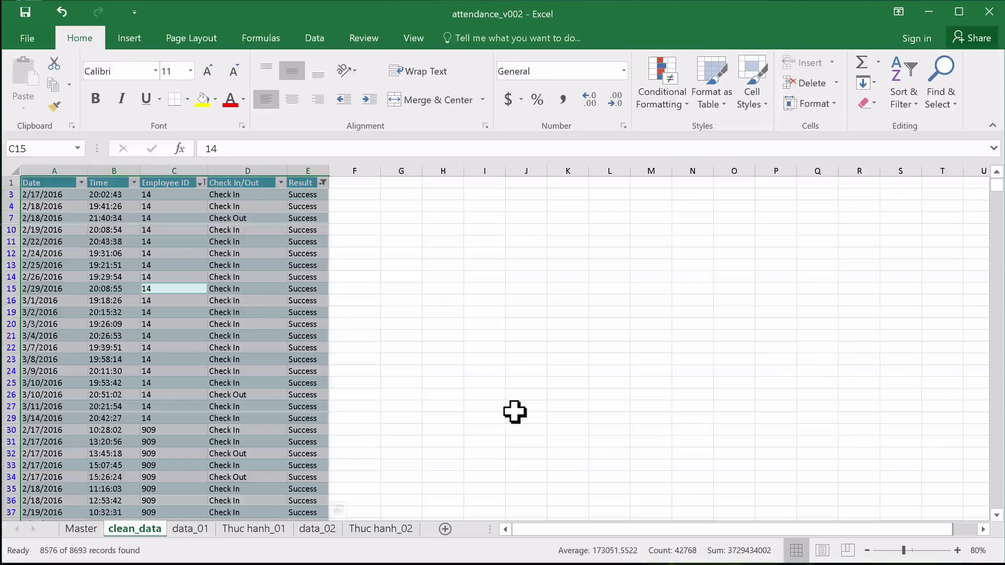
key(ctrl+c)
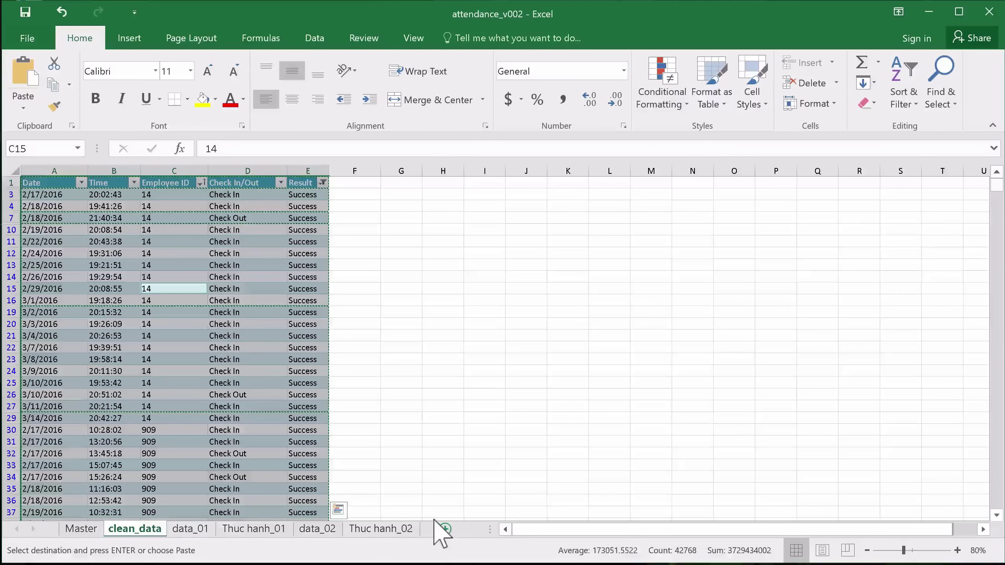
click(444, 529)
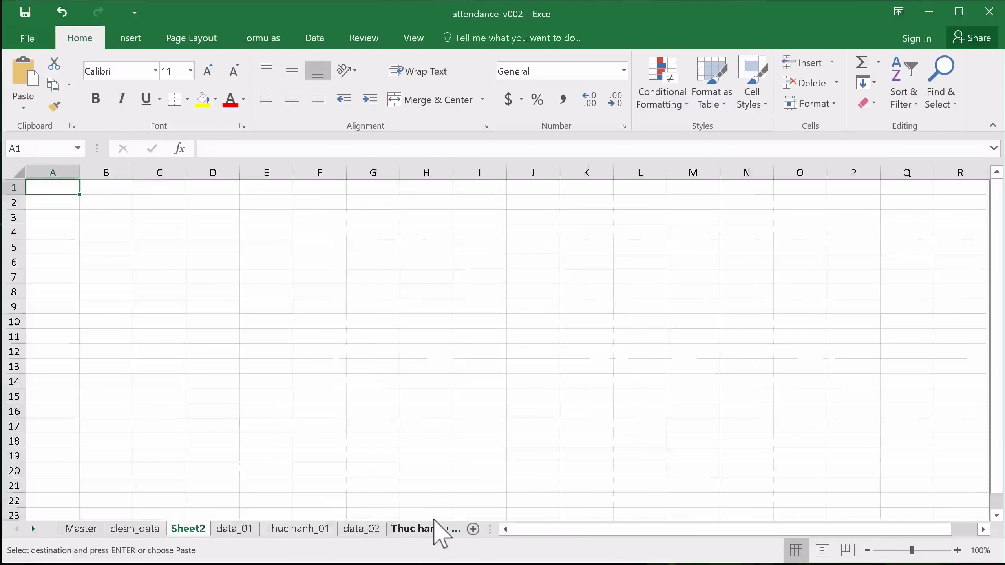
Paste the copied Success rows into cell A1 of the new sheet.
right_click(53, 181)
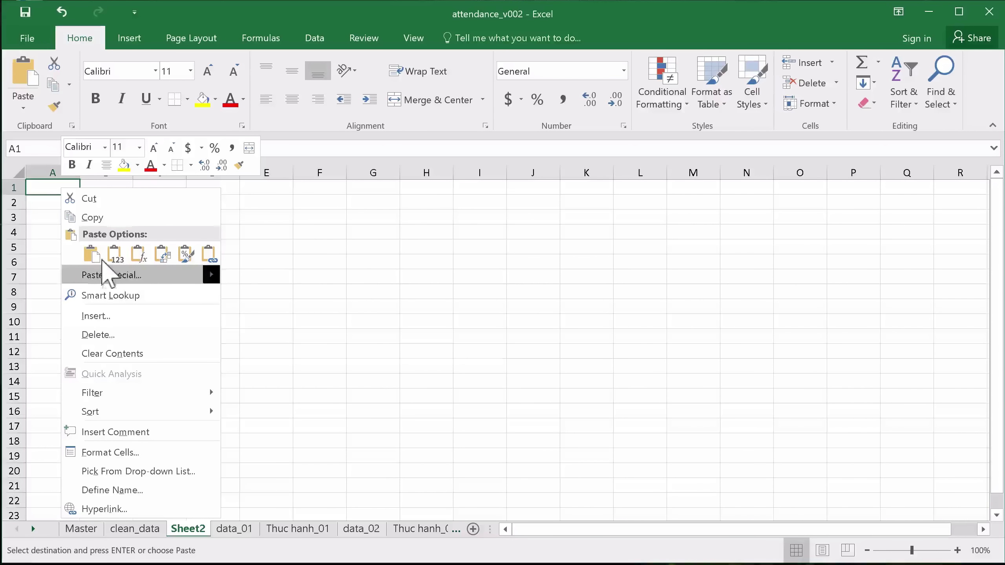
mouse_move(114, 253)
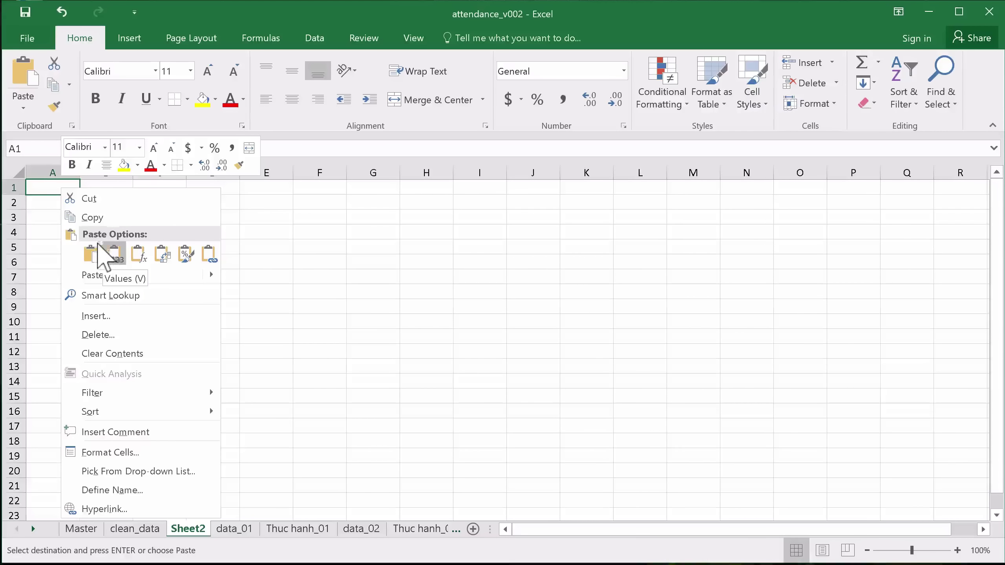
click(91, 253)
click(377, 320)
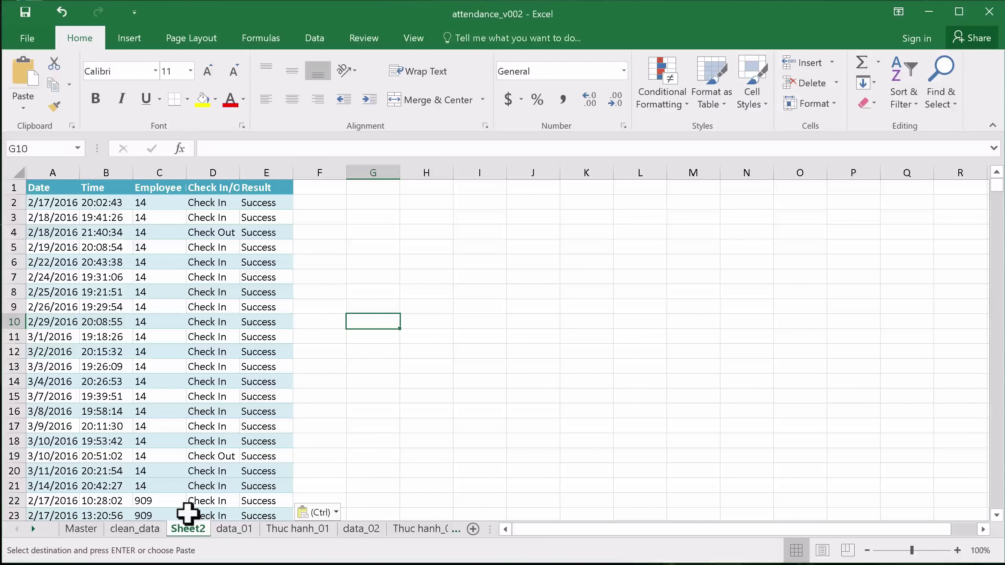
Rename Sheet2 to 'cleaned'.
double_click(190, 527)
text(cleaned)
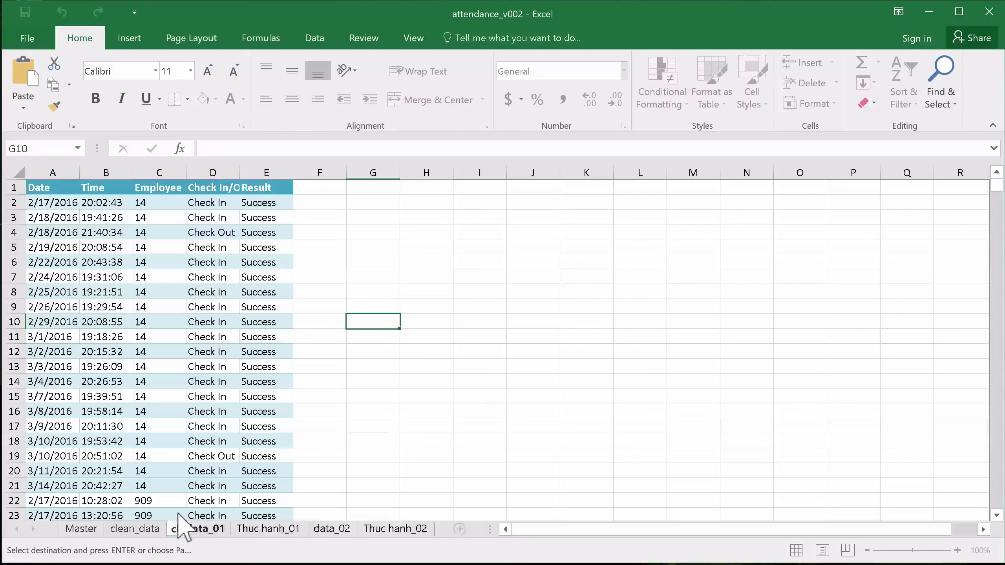
key(Return)
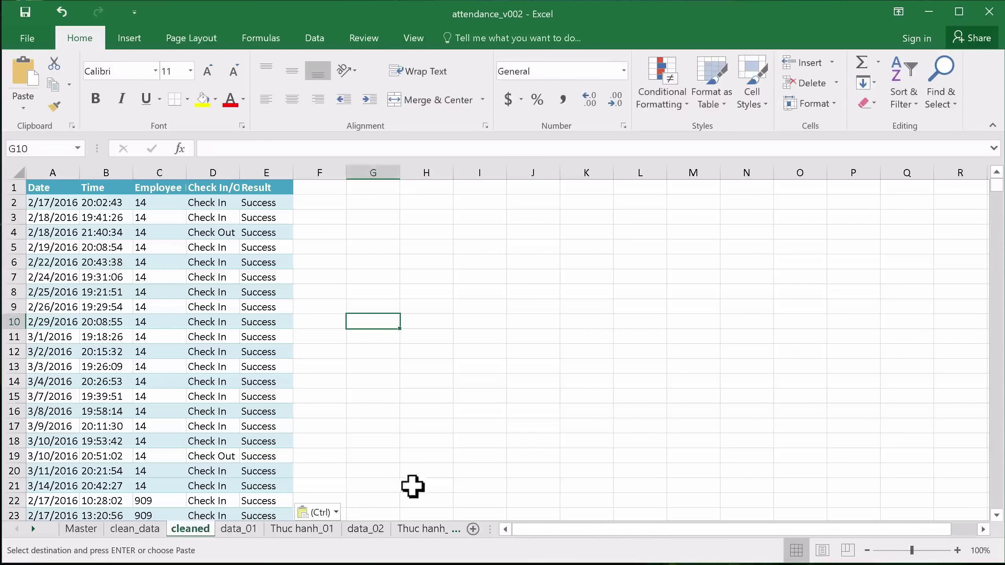
click(419, 500)
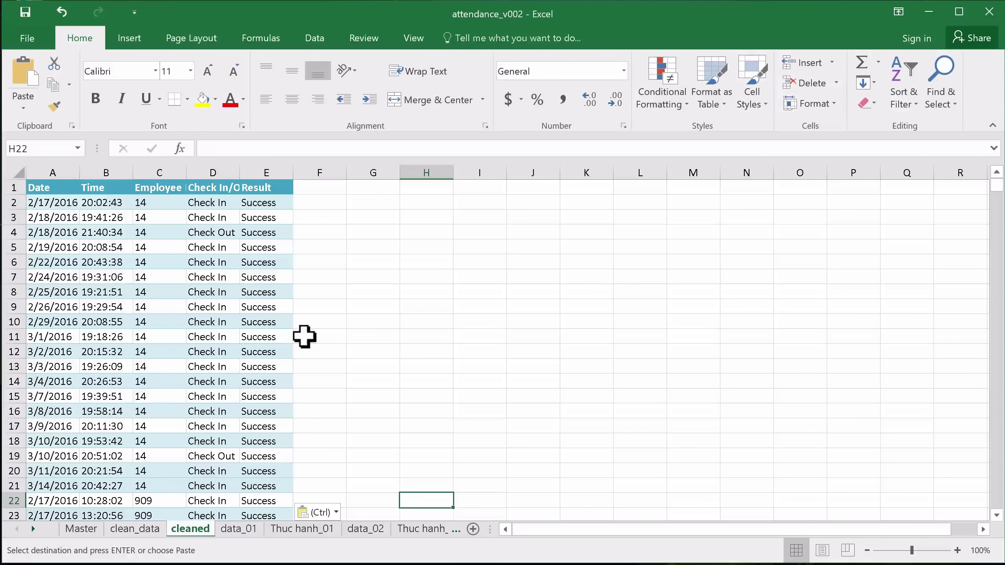
Select the Result column E and bring up Clear to wipe its contents.
scroll(302, 336, down, 2)
scroll(194, 312, up, 2)
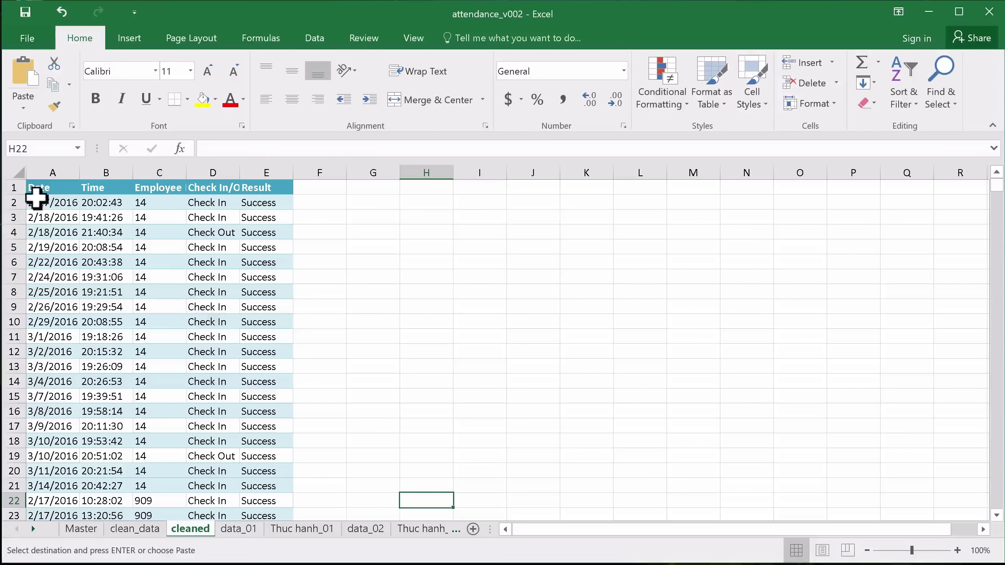
click(49, 173)
click(103, 172)
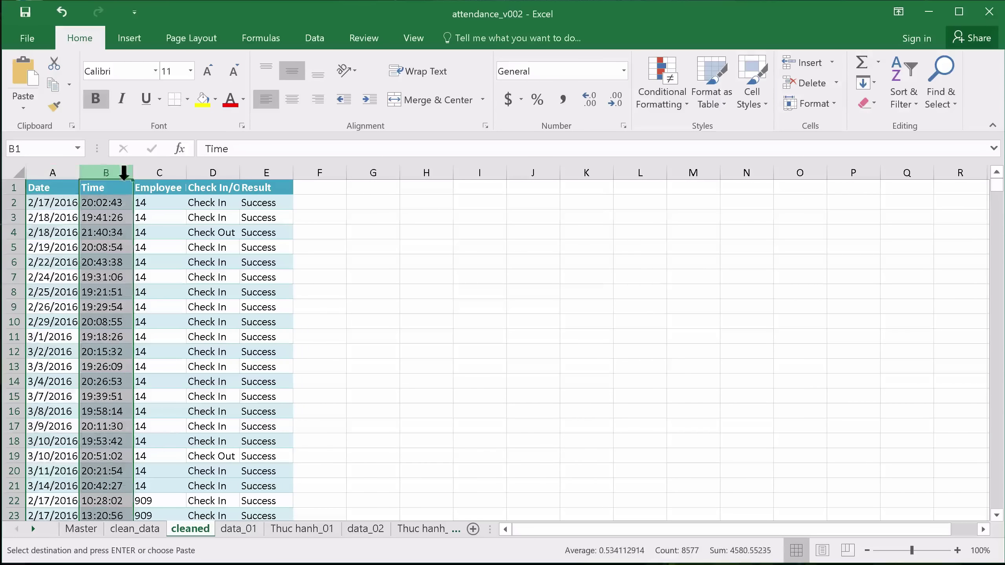
click(163, 173)
click(197, 173)
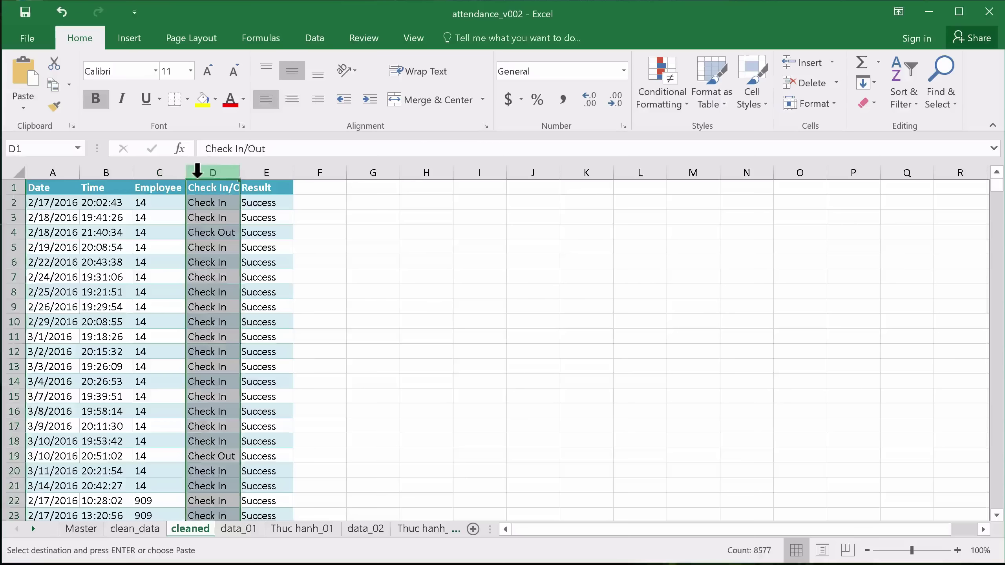
click(259, 201)
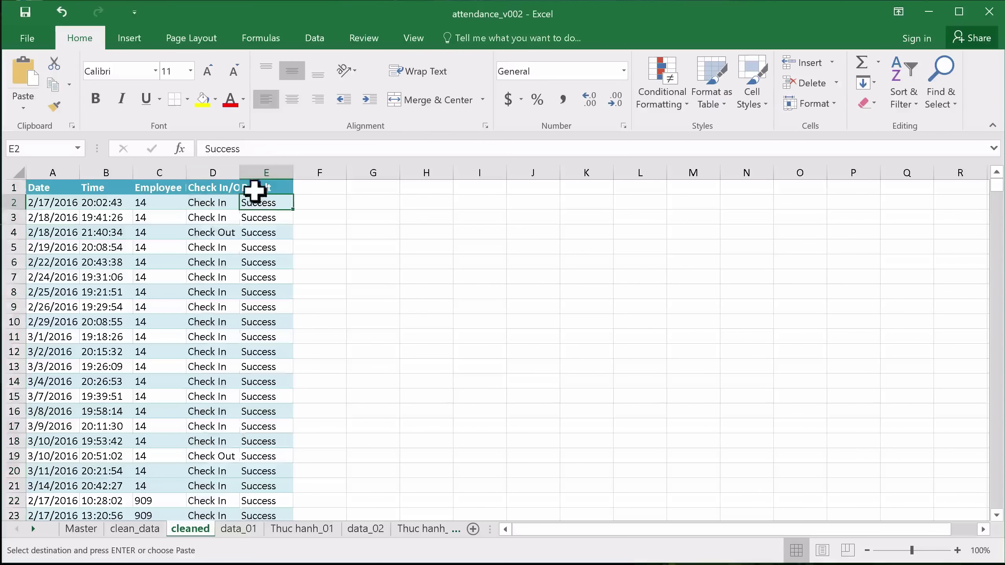
click(270, 173)
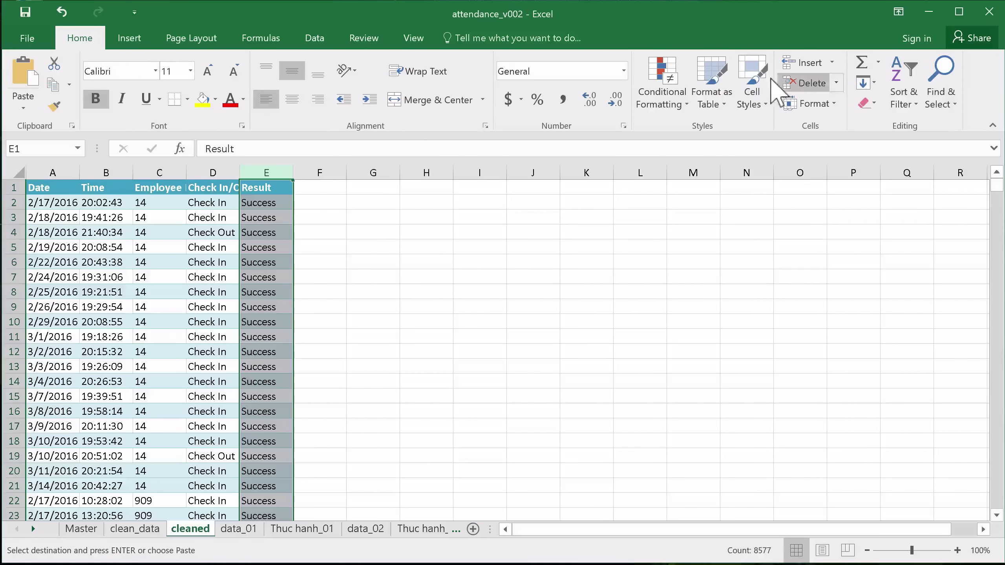
click(864, 103)
click(888, 123)
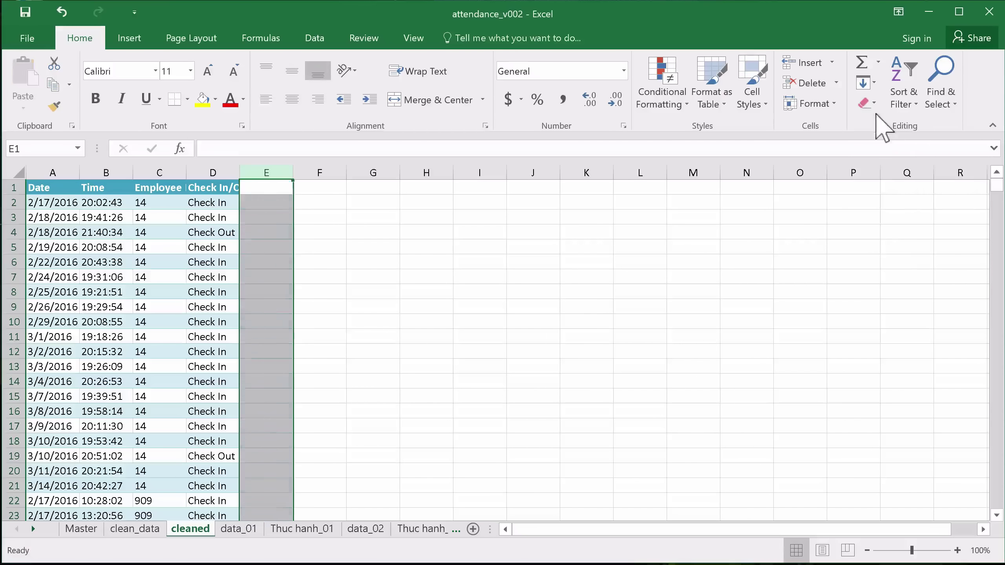
click(534, 259)
scroll(124, 248, down, 1)
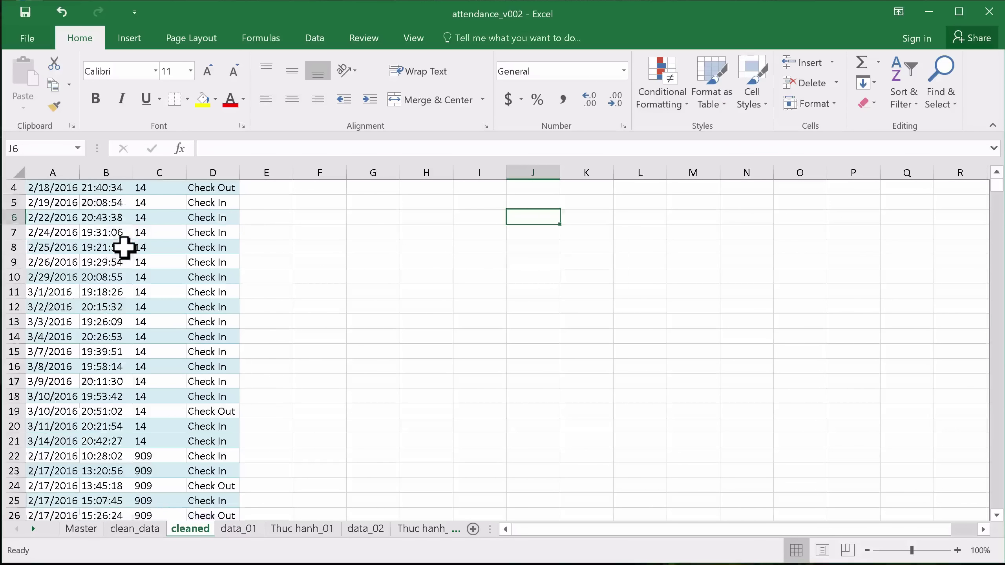
scroll(124, 247, down, 4)
scroll(123, 247, down, 1)
scroll(121, 229, up, 6)
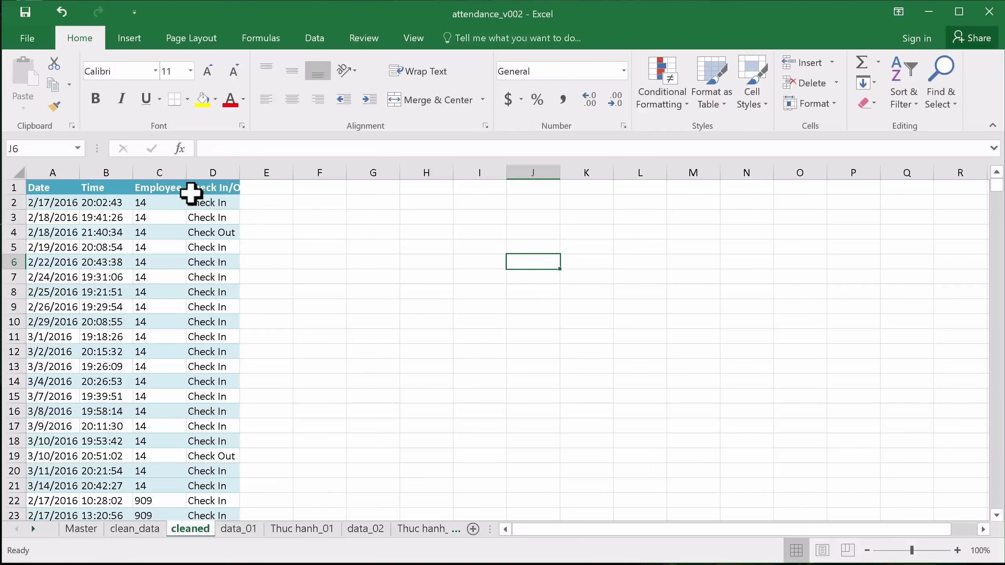
drag(191, 199, 191, 260)
click(290, 259)
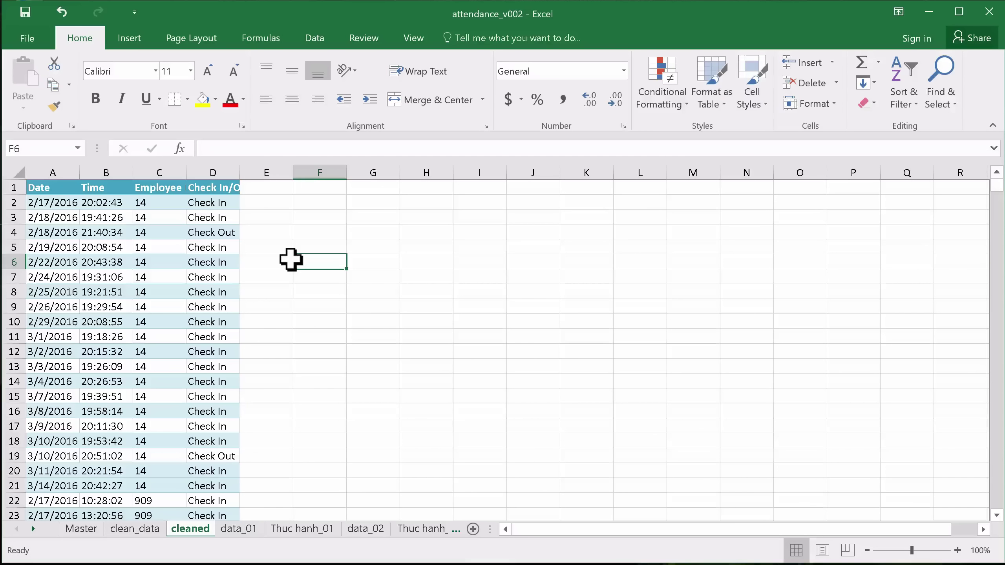
click(135, 273)
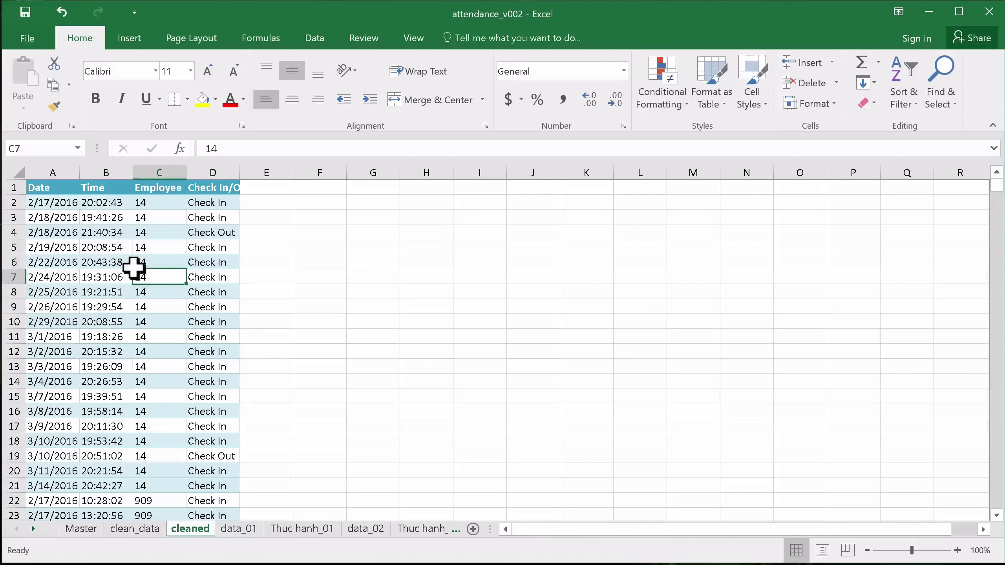
scroll(134, 268, down, 7)
scroll(133, 268, down, 1)
scroll(134, 268, down, 1)
scroll(134, 268, down, 6)
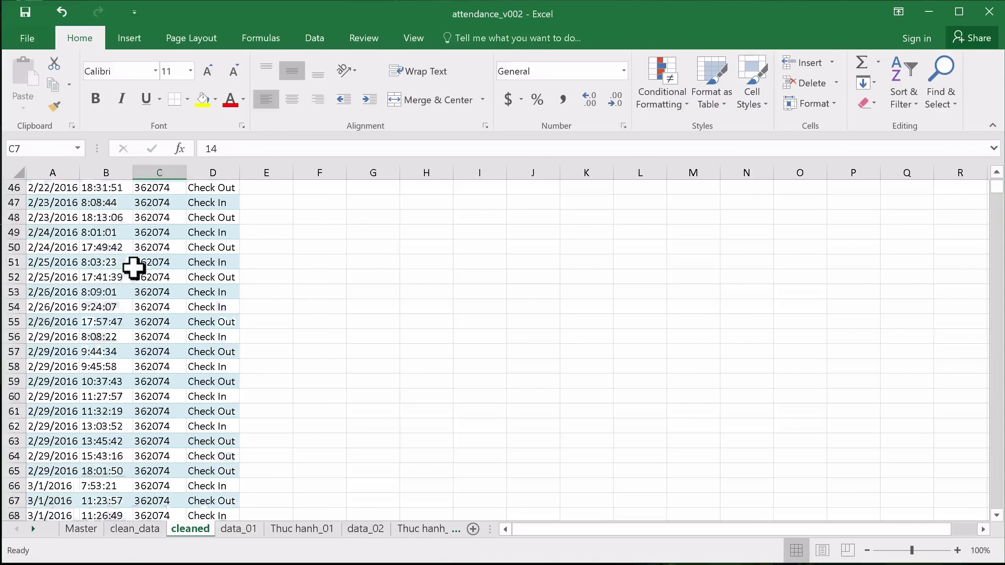
scroll(134, 268, down, 1)
scroll(123, 322, down, 11)
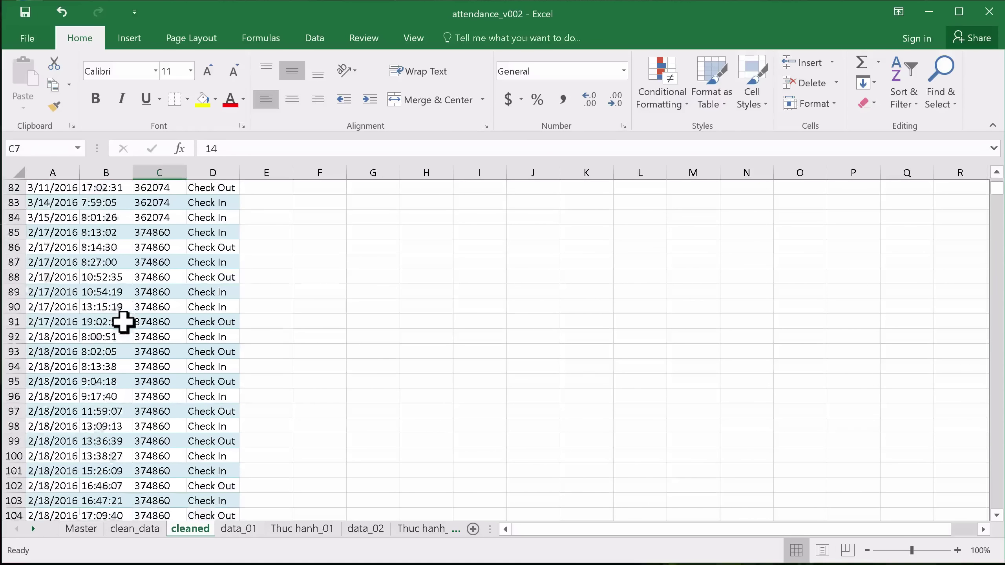
scroll(123, 322, down, 6)
click(106, 336)
key(ctrl+Down)
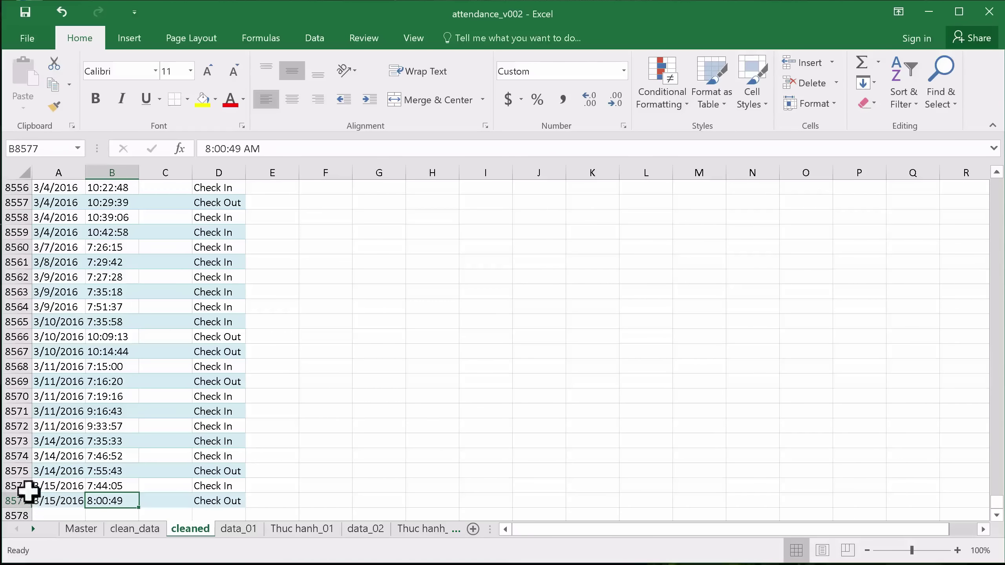
key(ctrl+Up)
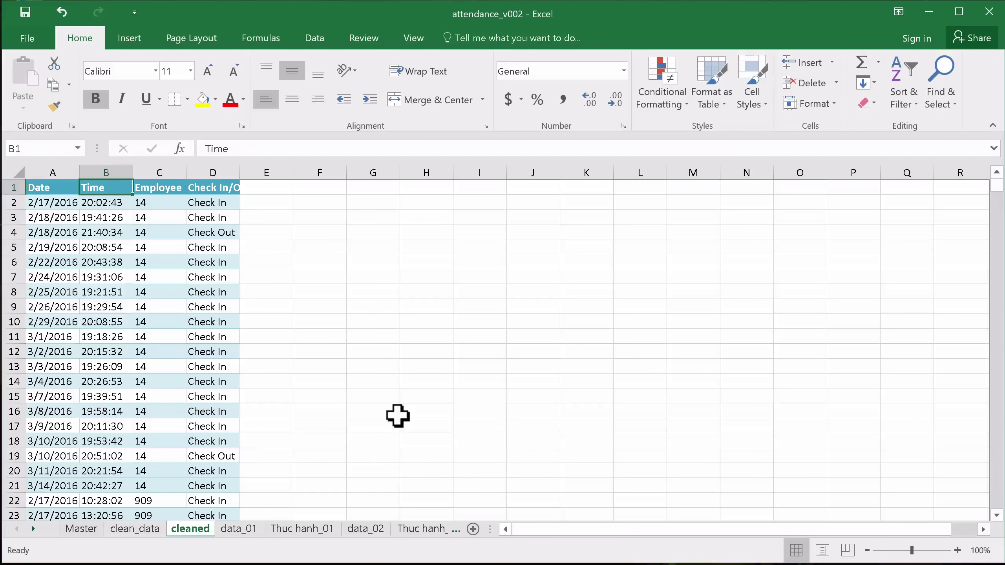
click(236, 530)
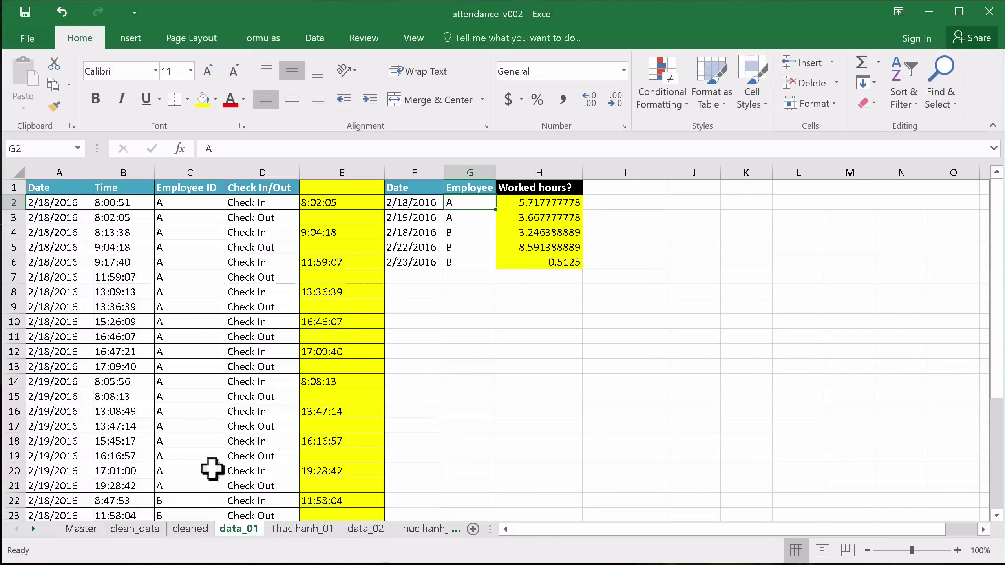
scroll(211, 420, down, 1)
scroll(211, 420, up, 1)
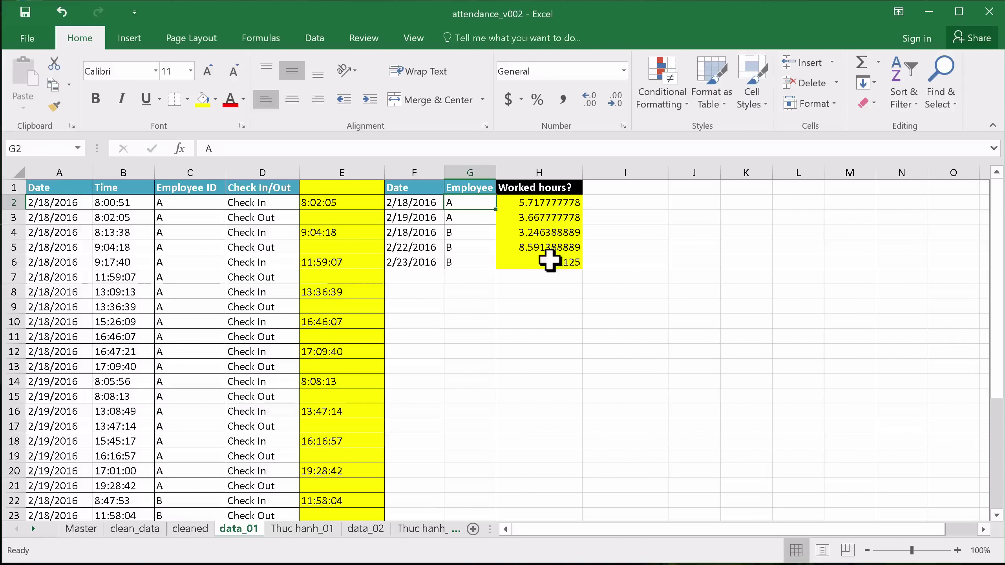
click(526, 195)
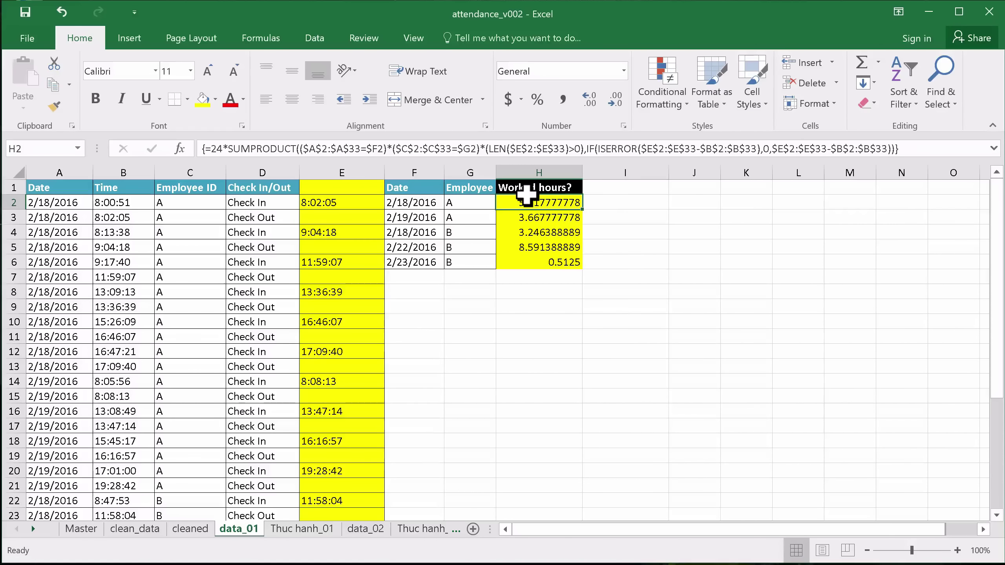
click(541, 320)
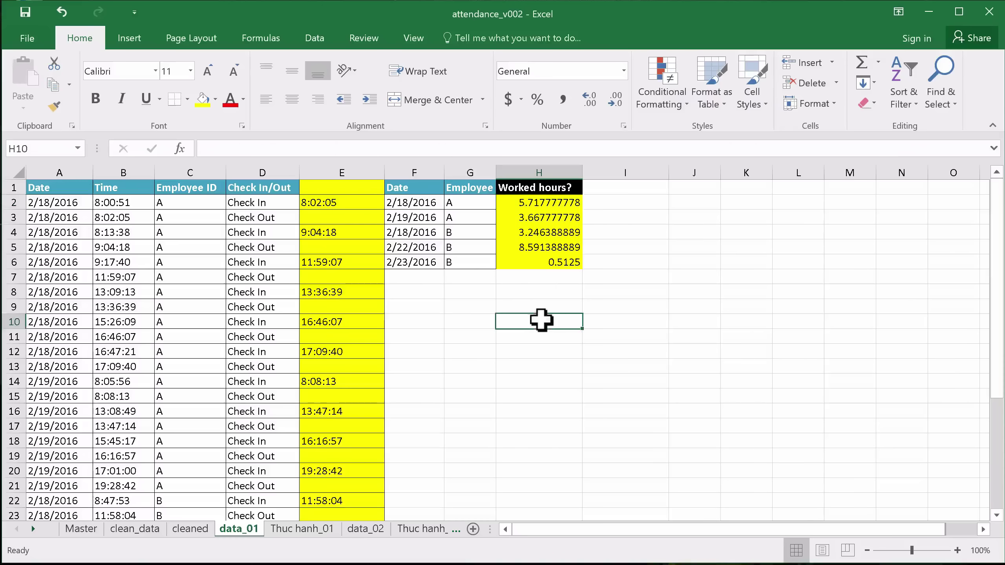
click(544, 198)
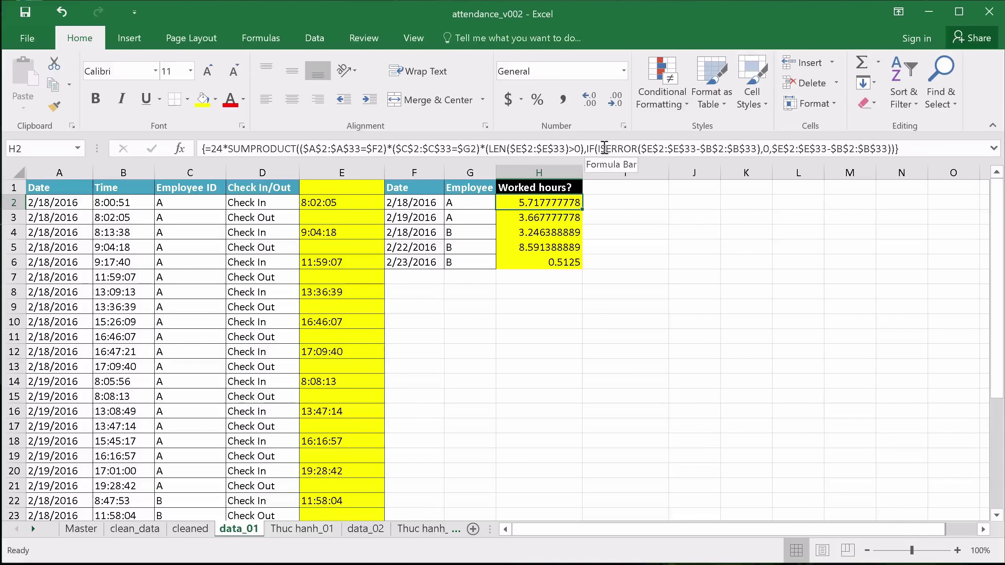
click(525, 301)
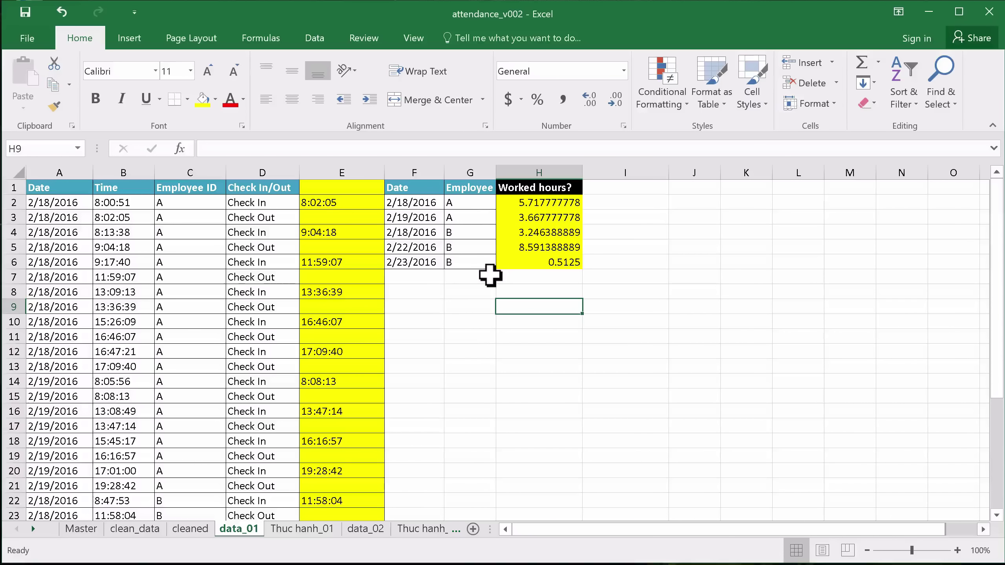
Open the Thuc hanh_02 sheet and look over its raw data columns A through D.
click(306, 516)
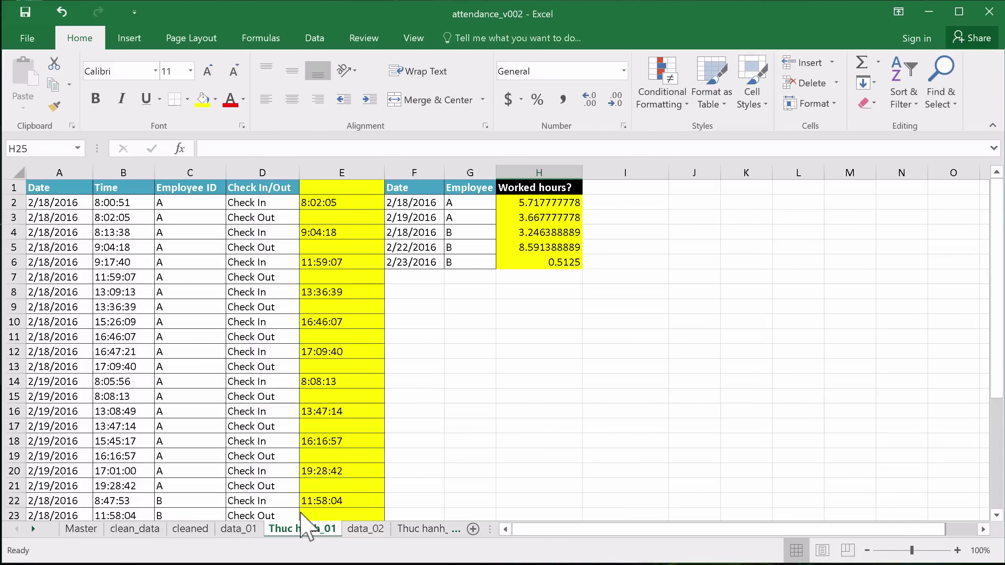
click(406, 526)
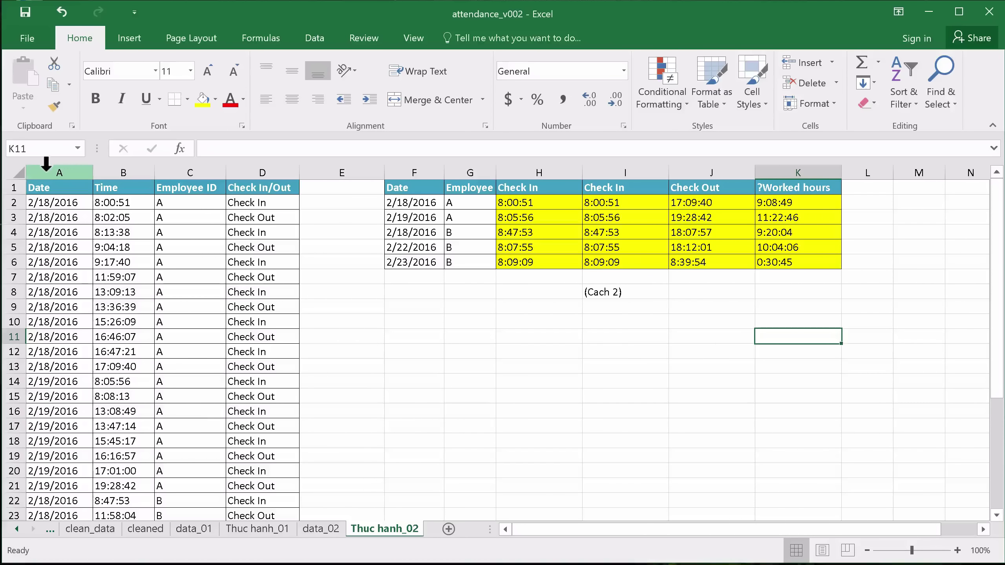
drag(48, 171, 269, 171)
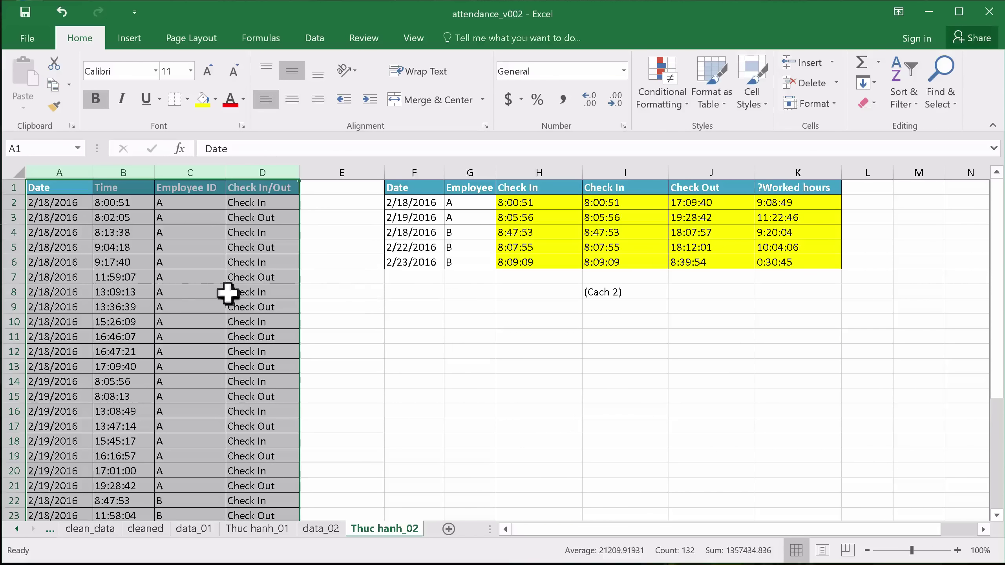
click(197, 291)
scroll(179, 354, down, 2)
scroll(179, 354, down, 3)
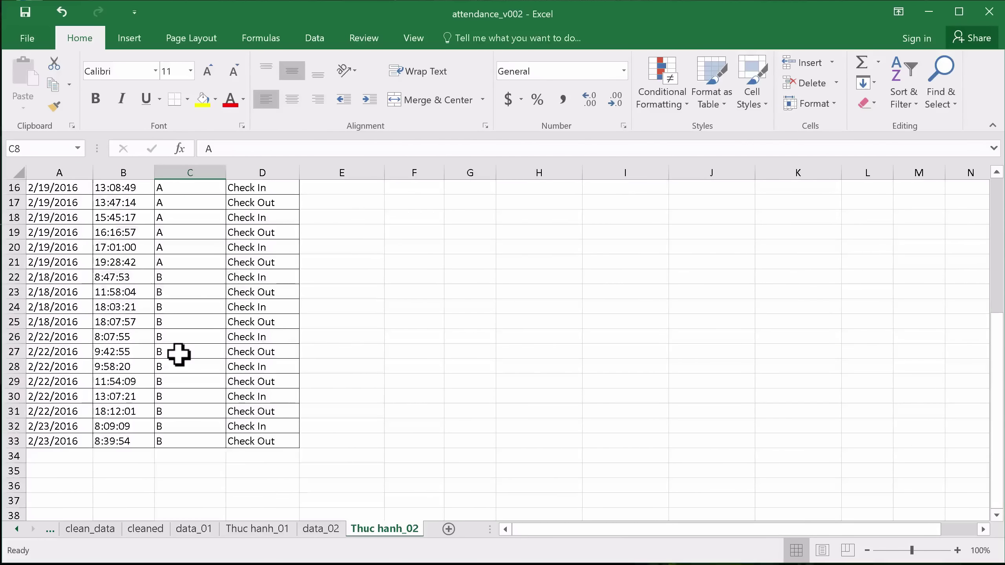
scroll(179, 355, up, 2)
scroll(179, 355, up, 3)
Clear the Check In, Check Out and Worked hours results in H2:K6.
click(179, 247)
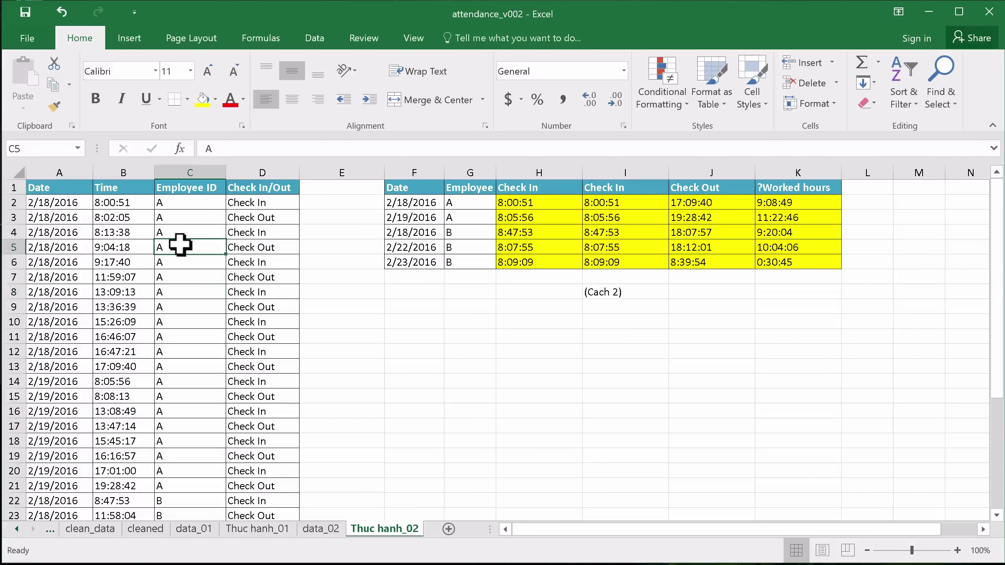
click(115, 172)
click(71, 173)
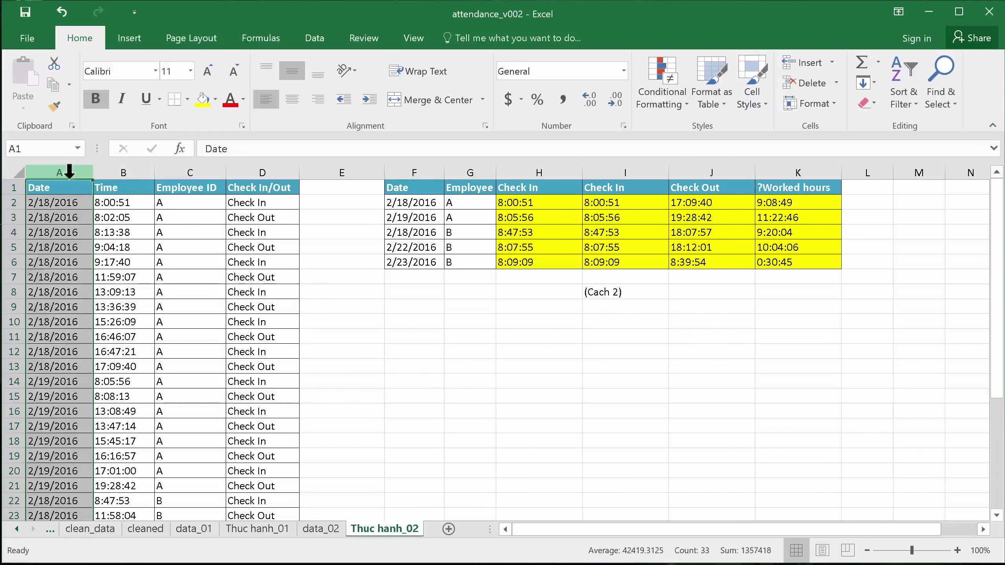
click(273, 173)
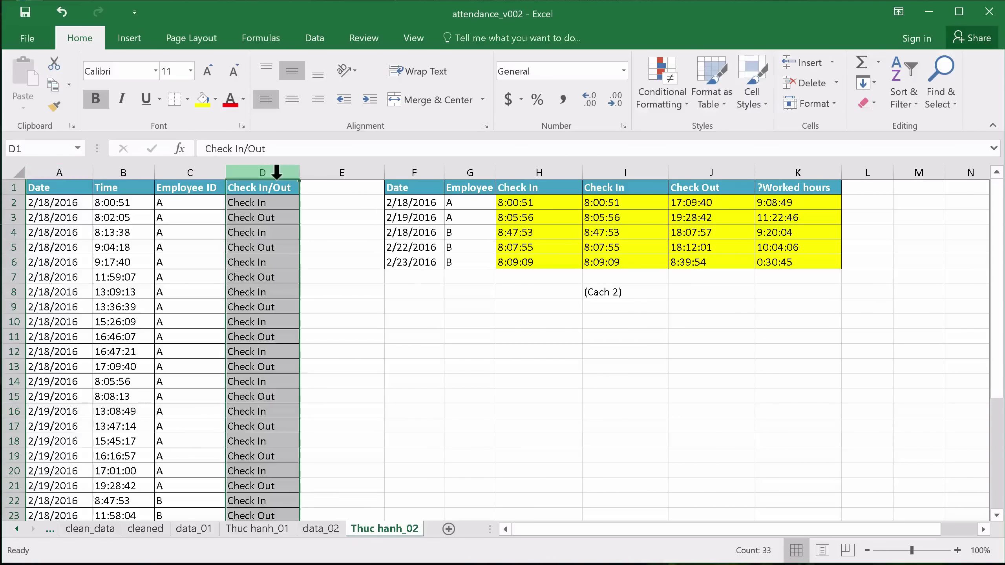
click(407, 305)
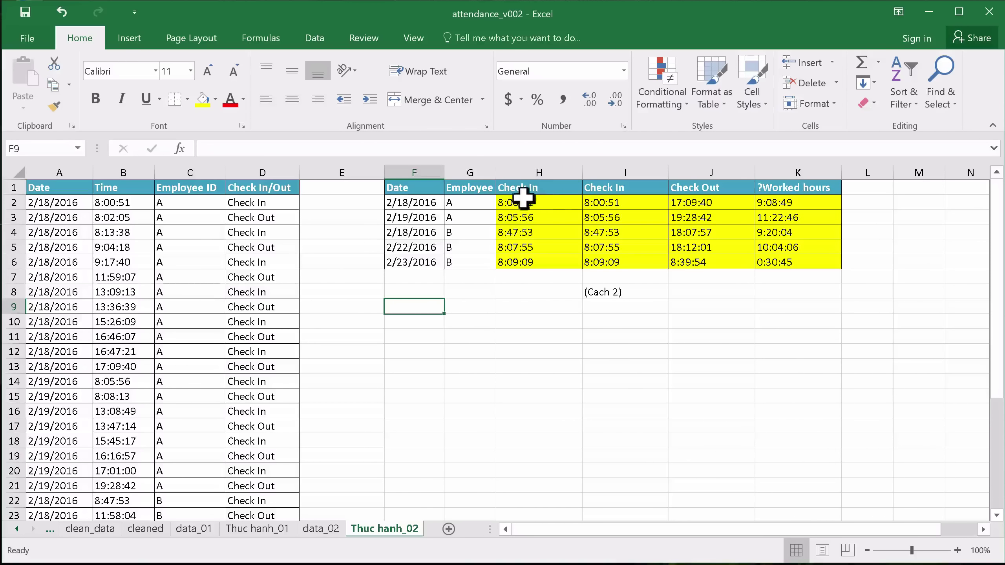
drag(516, 197, 802, 257)
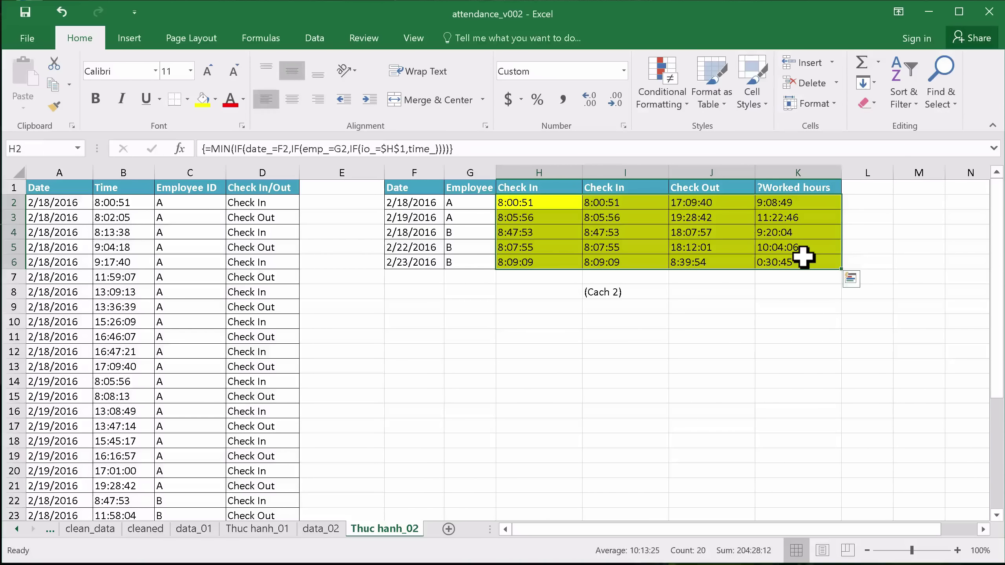
key(Delete)
Clear the Date and Employee headers and entries in F1:G6 of the summary table.
click(643, 381)
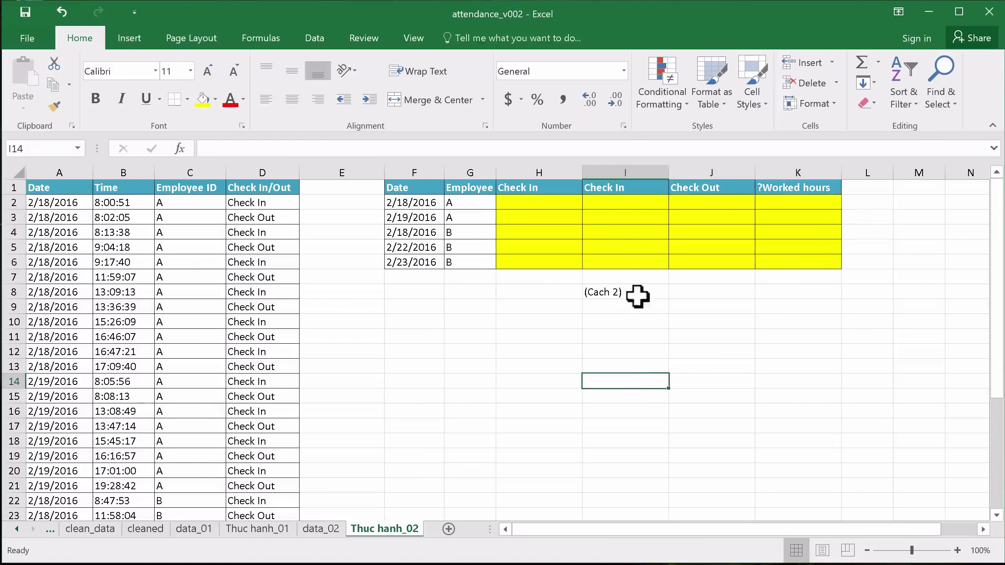
click(645, 292)
click(641, 305)
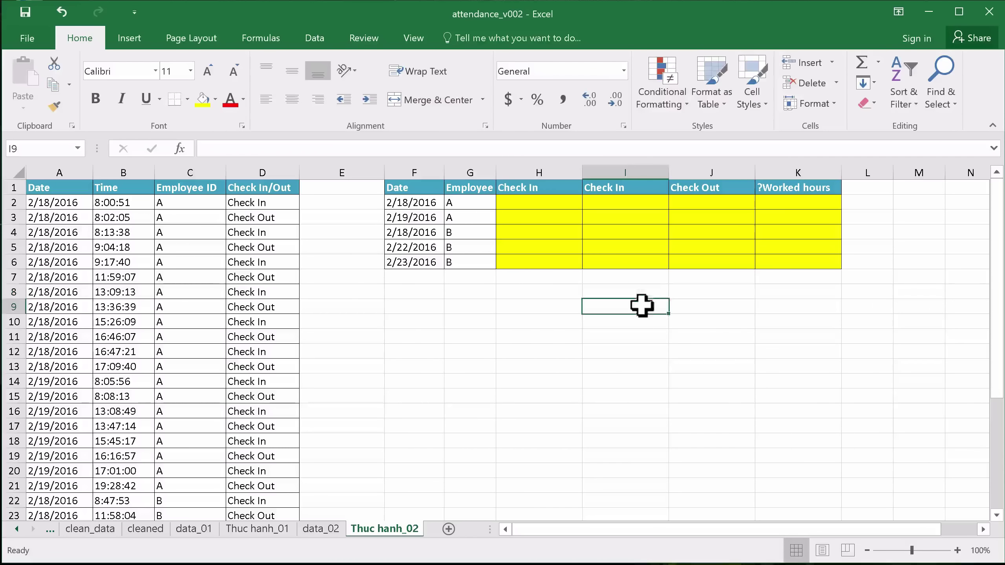
click(541, 389)
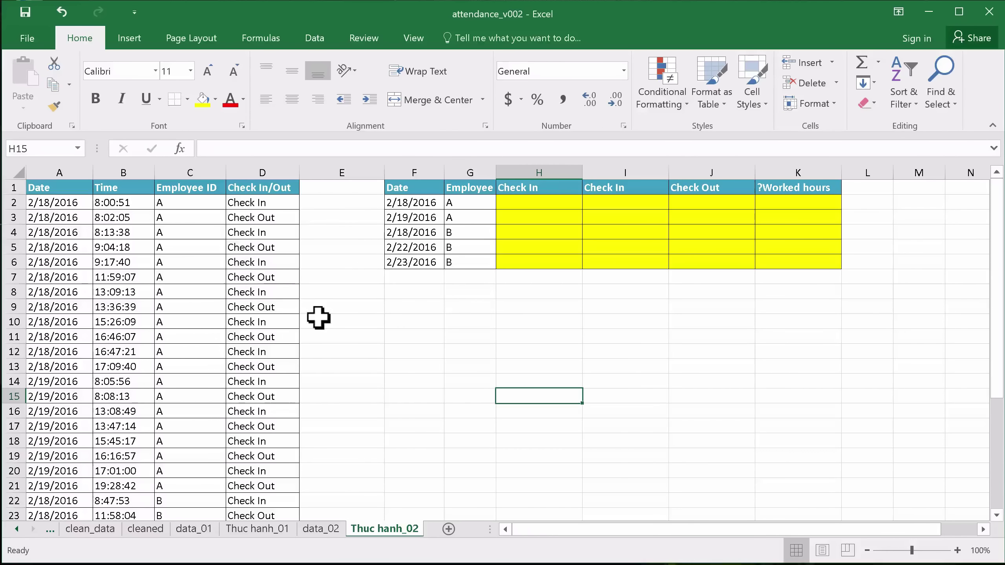
click(348, 304)
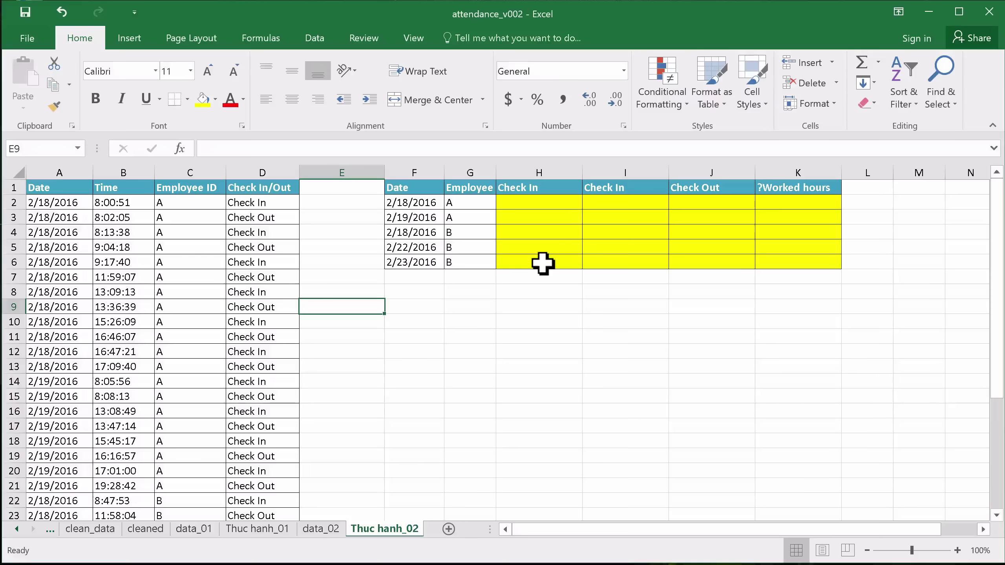
drag(404, 182, 454, 259)
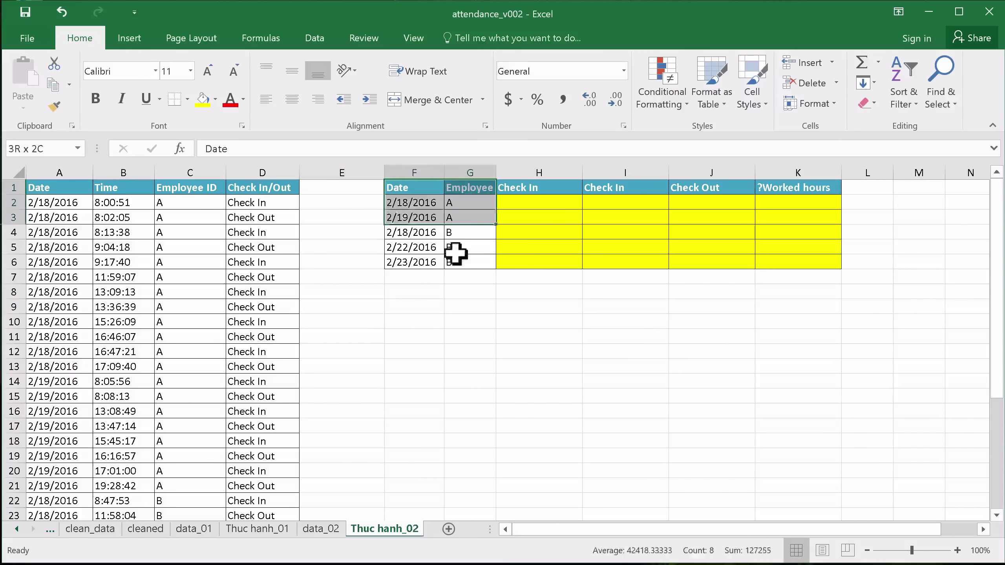
click(429, 291)
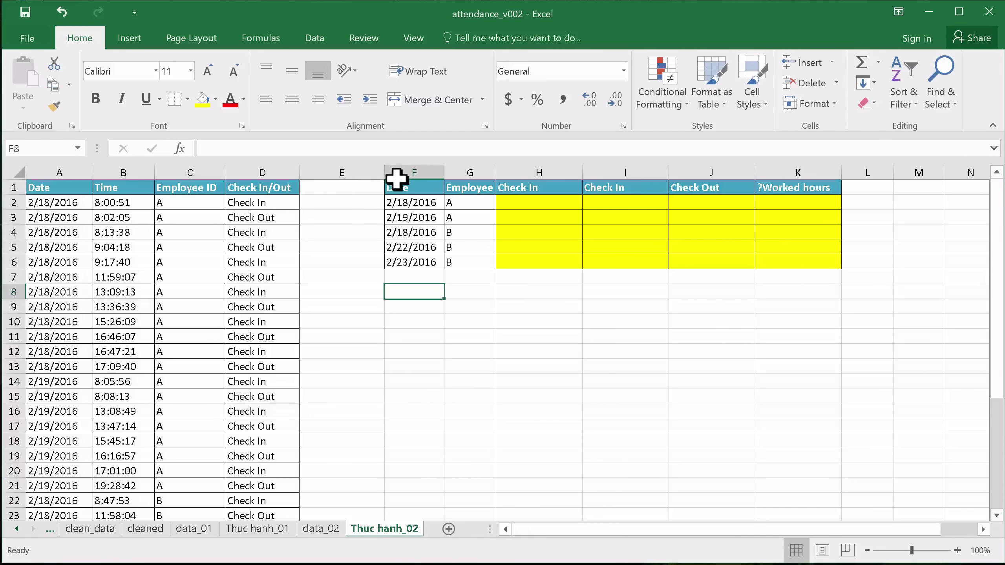
drag(397, 179, 461, 250)
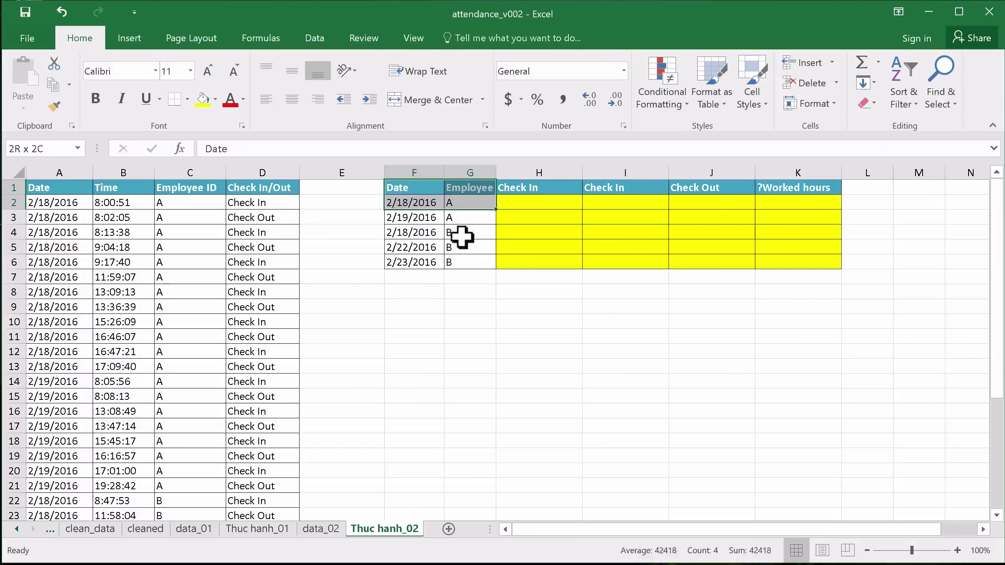
key(Delete)
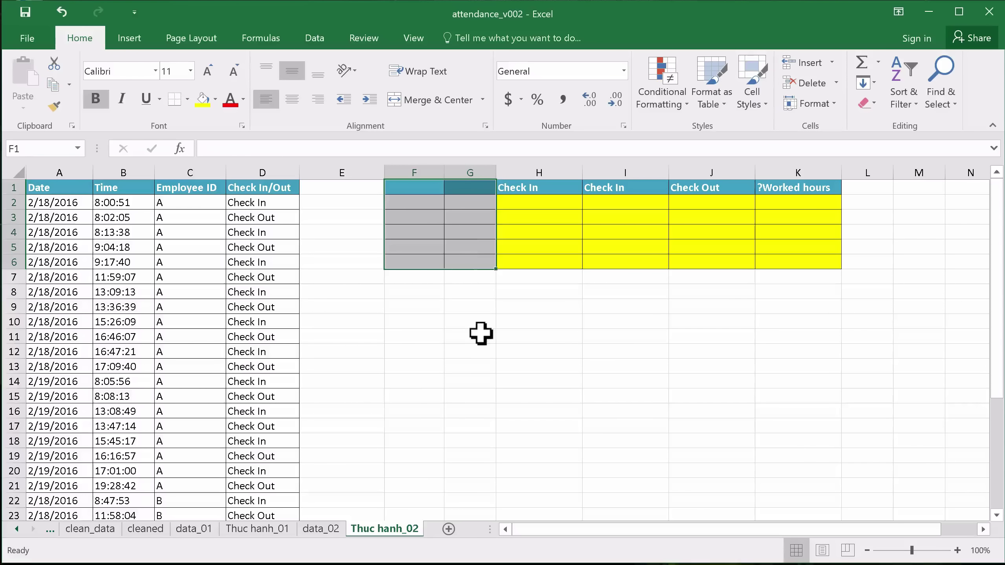
click(480, 334)
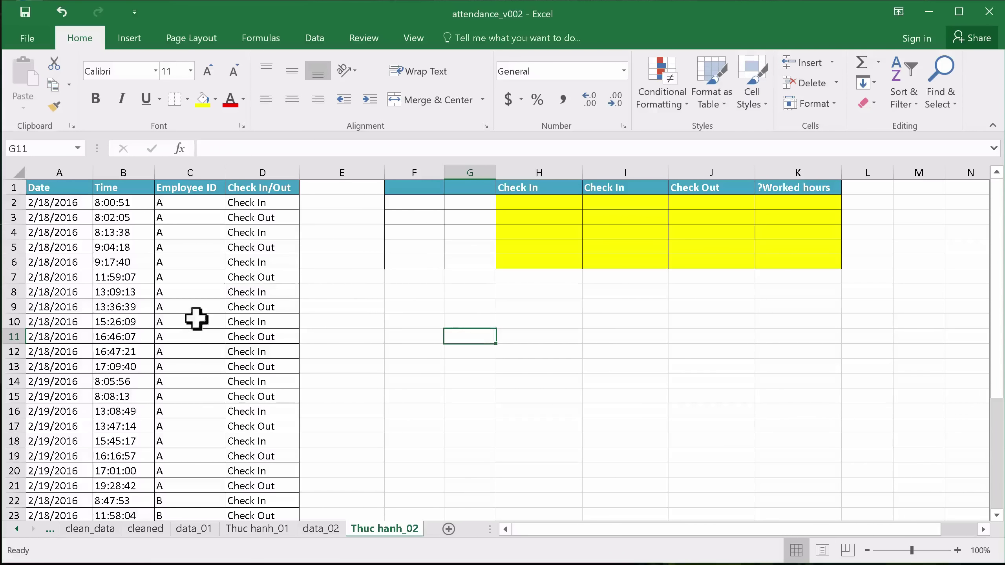
Copy the Date and Employee ID columns and bring up paste options at cell F1.
click(53, 171)
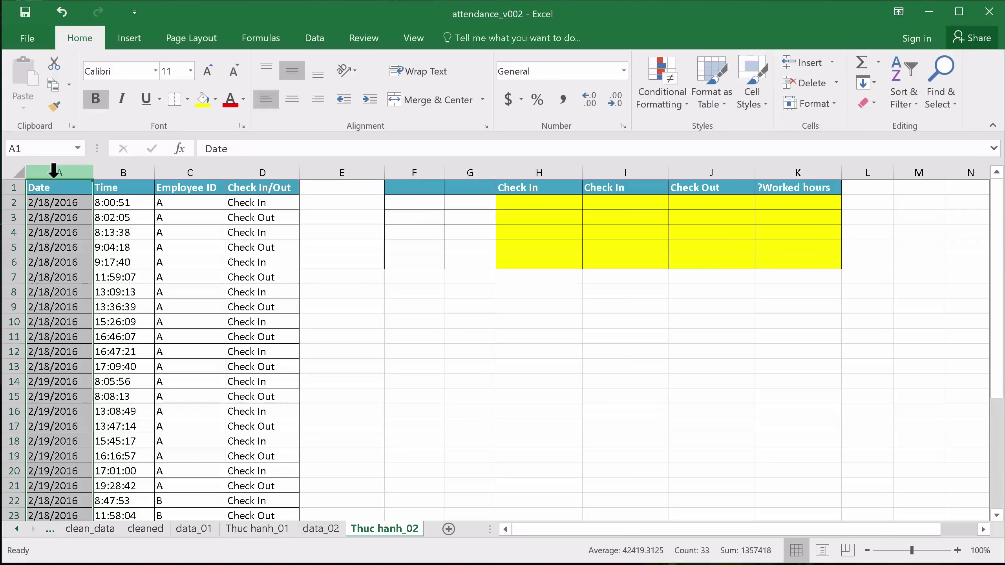
click(55, 181)
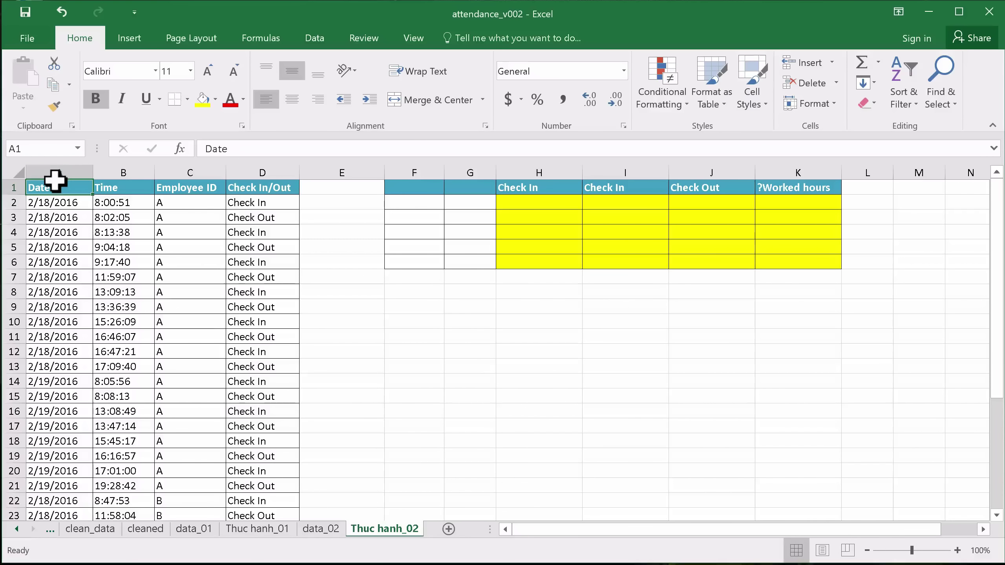
click(59, 166)
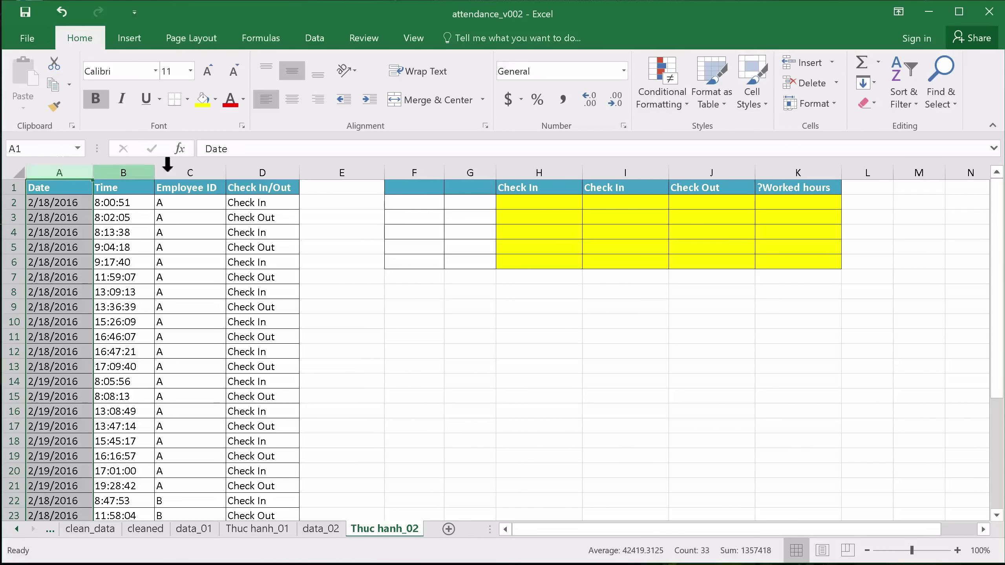
ctrl+click(194, 171)
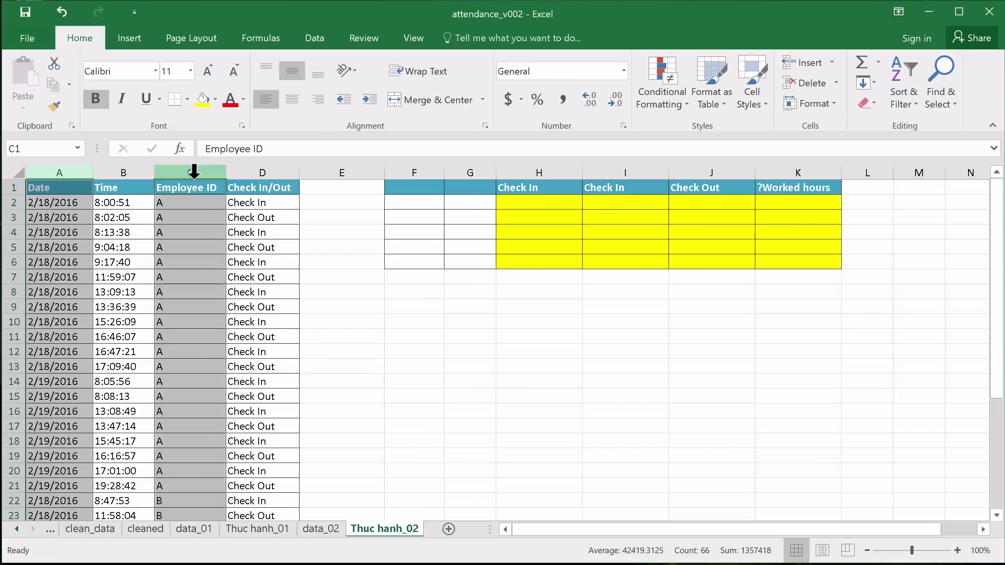
key(ctrl+c)
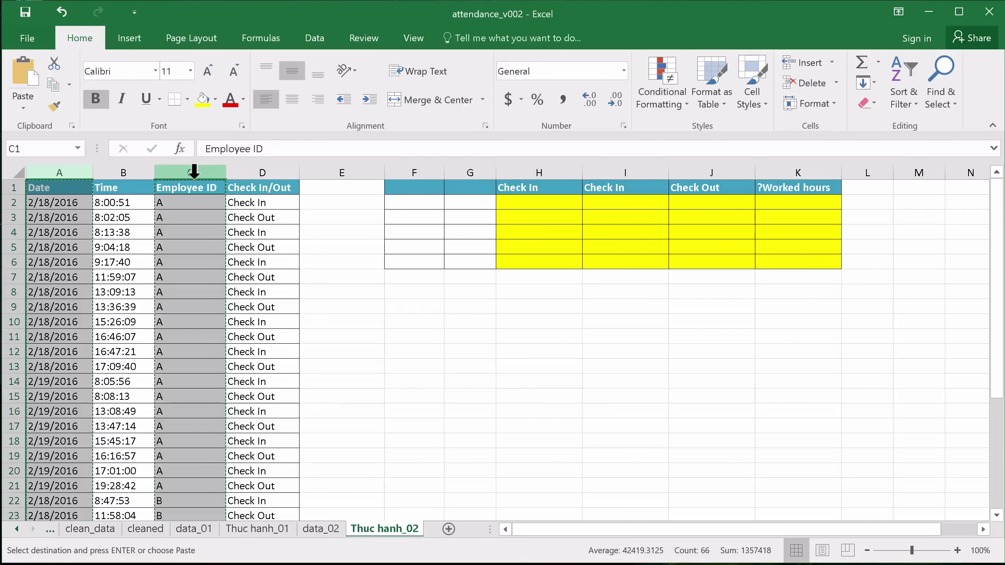
click(399, 178)
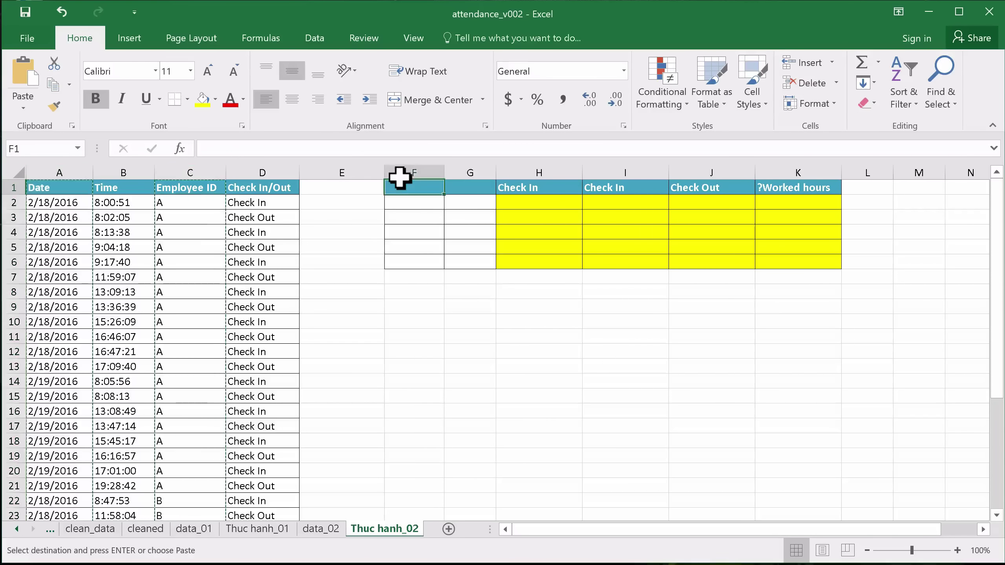
right_click(406, 183)
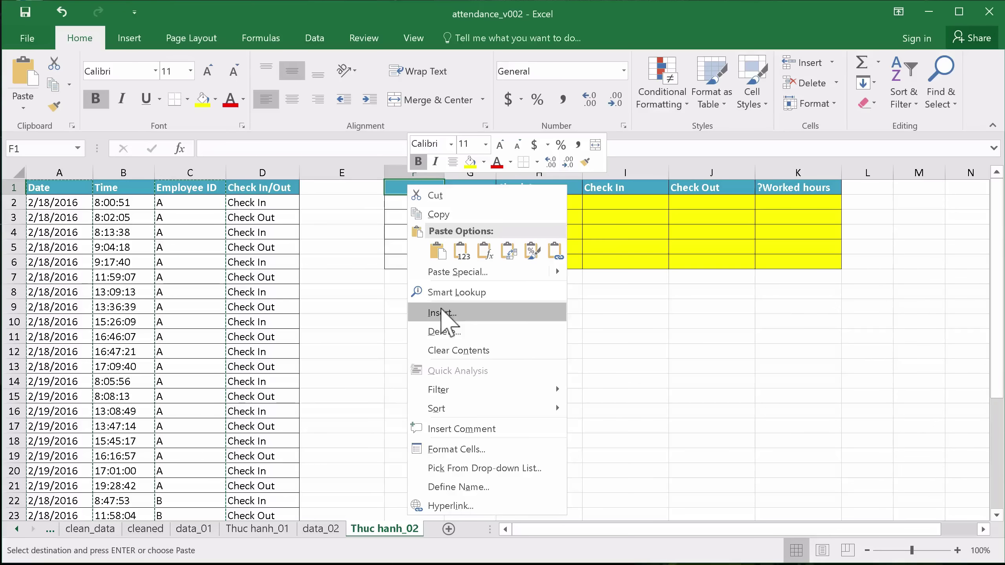
Insert the copied Date and Employee ID columns at F1, then remove duplicate pairs from F:G, leaving five rows.
click(437, 248)
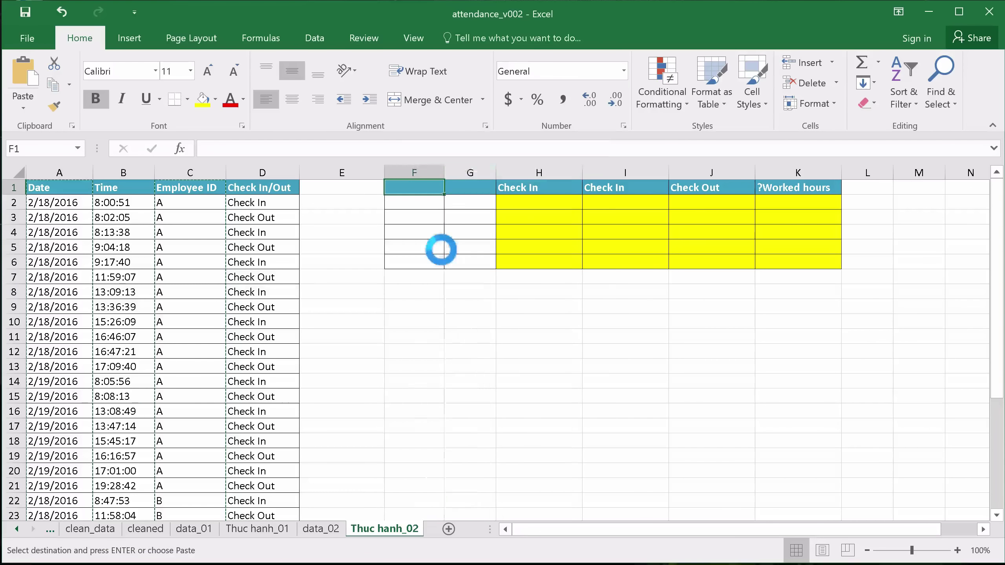
click(568, 316)
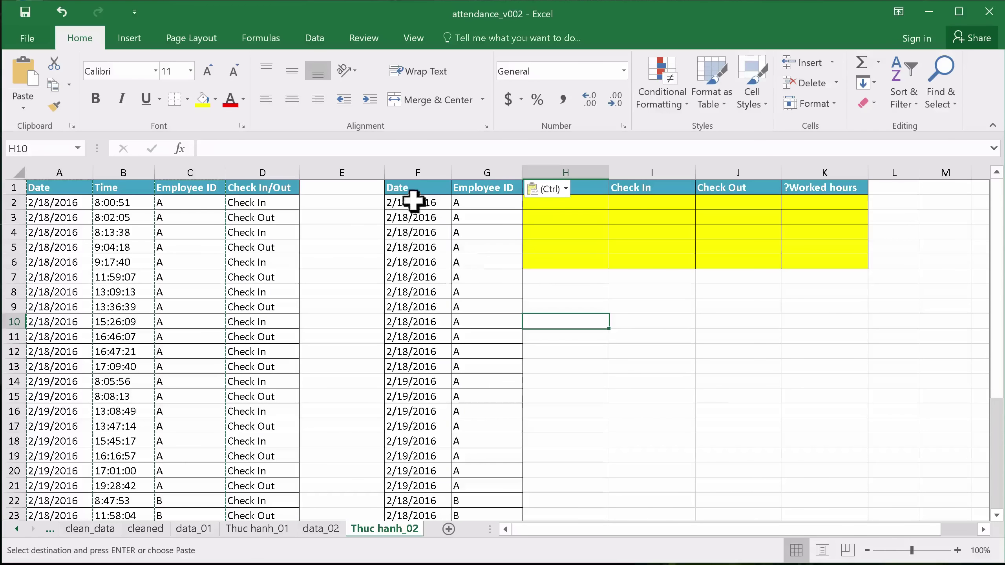
drag(413, 172, 478, 173)
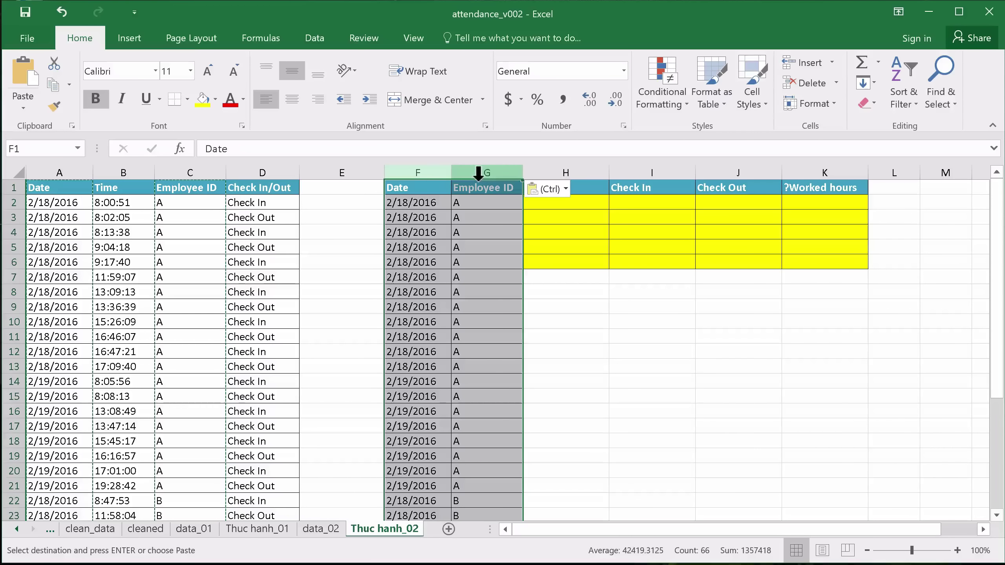
click(308, 29)
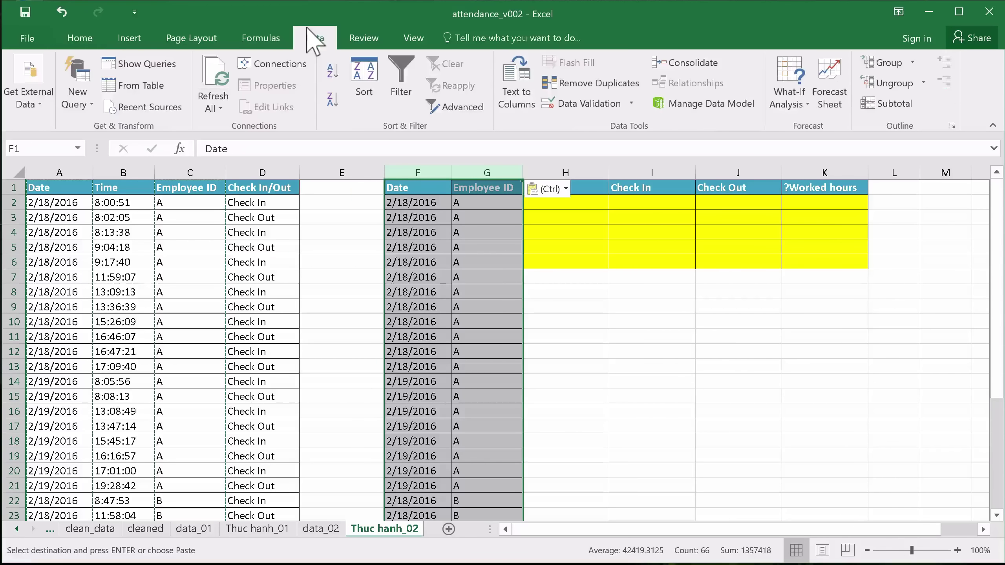
click(573, 79)
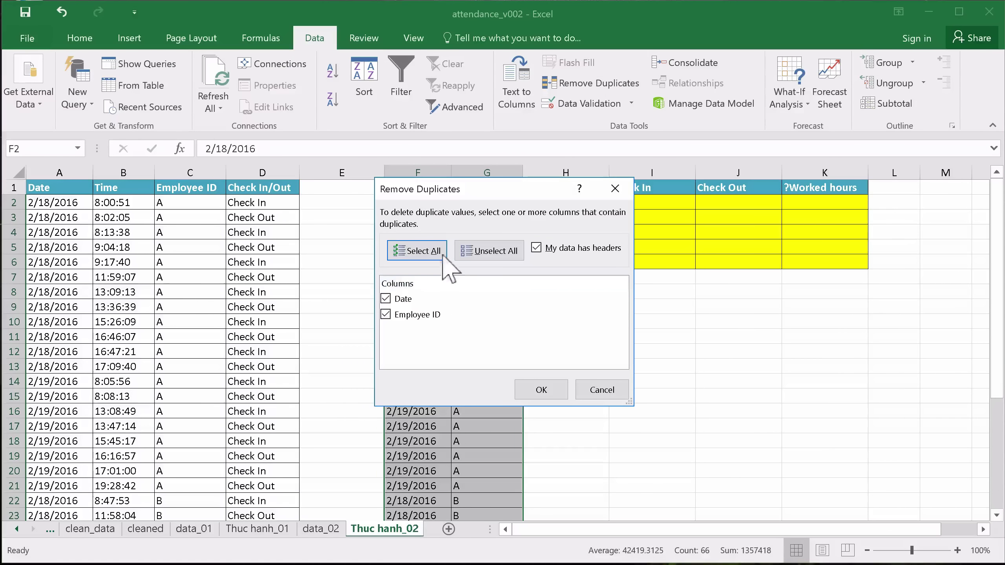
drag(476, 180, 724, 195)
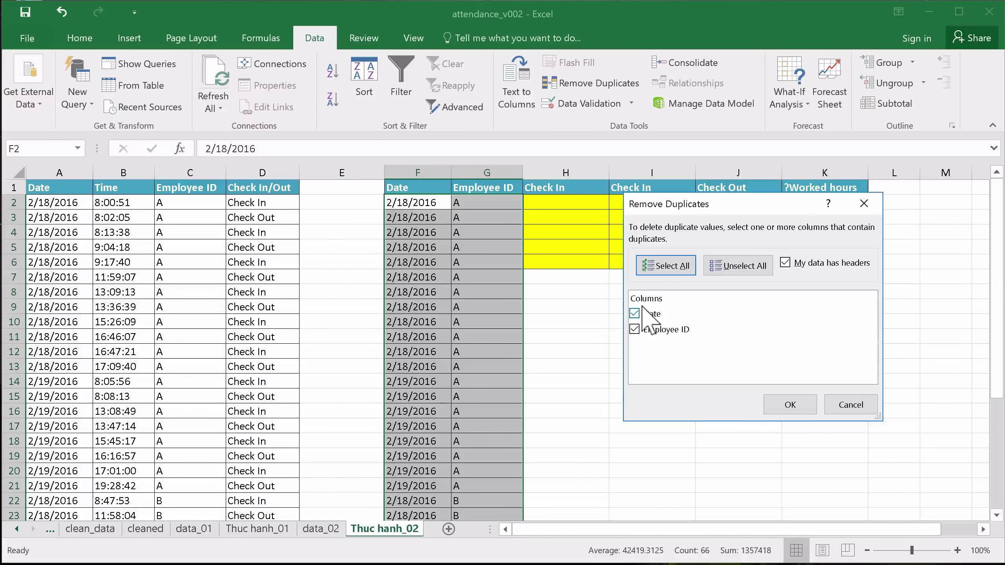
click(785, 403)
click(511, 336)
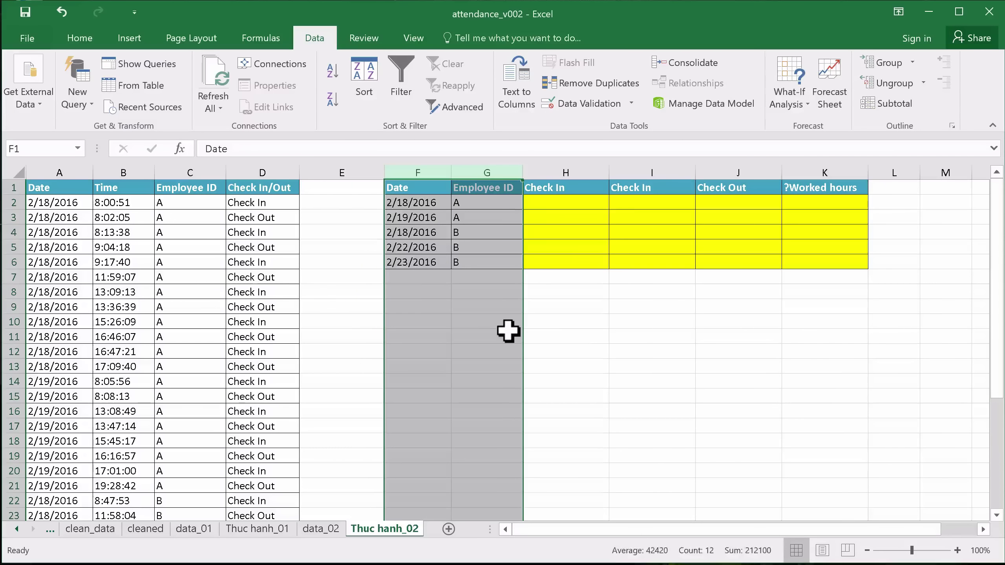
click(583, 333)
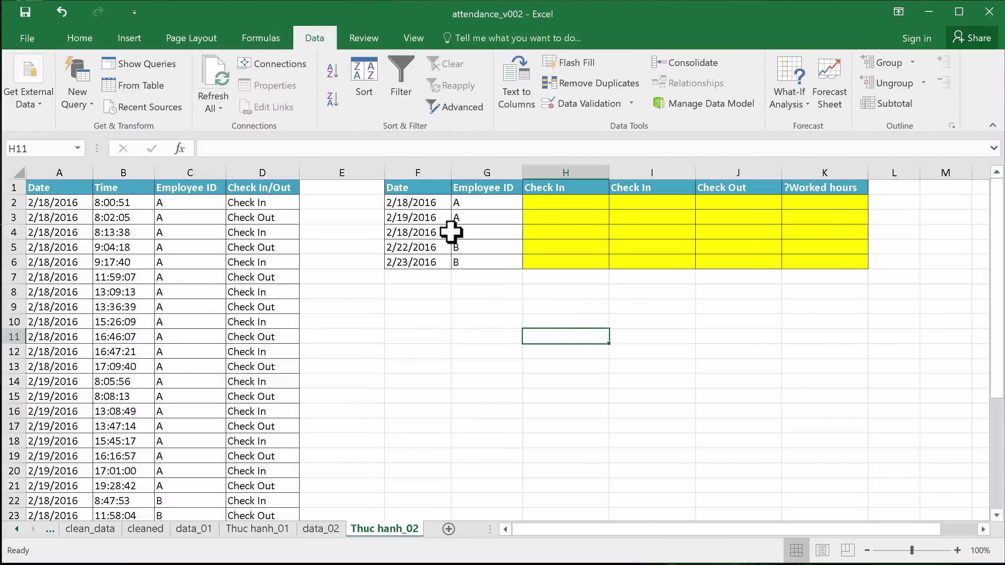
click(407, 185)
drag(407, 185, 475, 253)
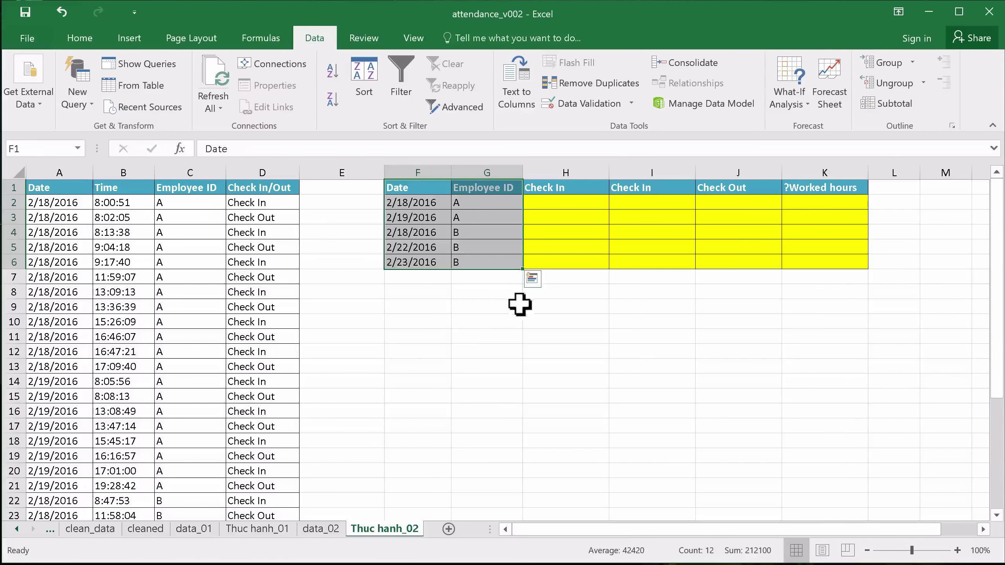
click(538, 303)
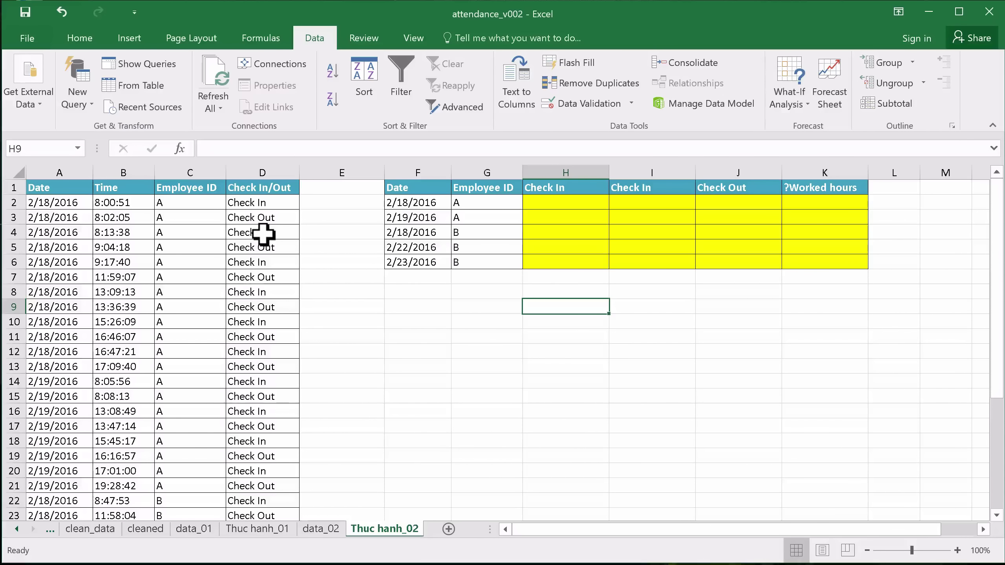
click(546, 200)
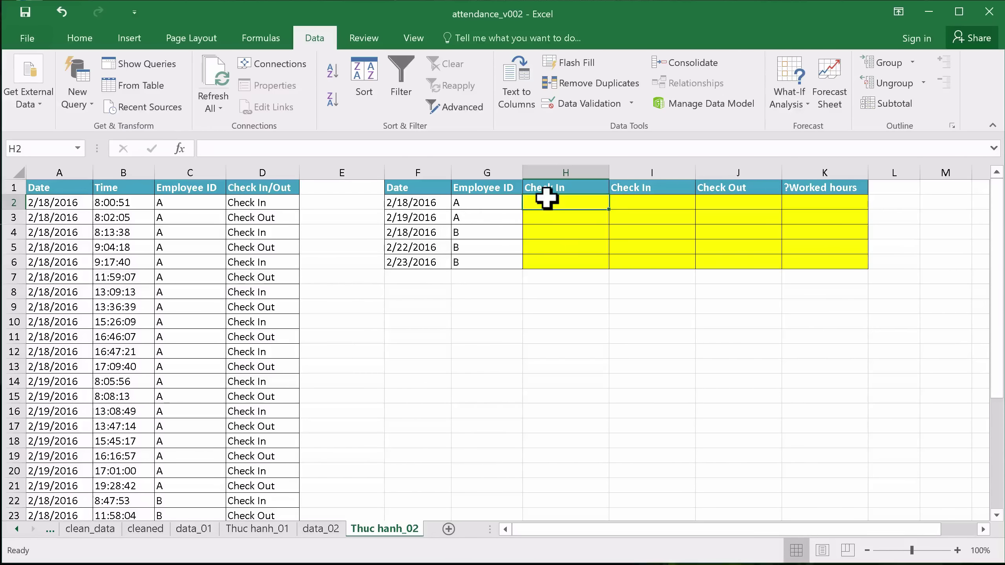
drag(484, 201, 426, 201)
click(474, 199)
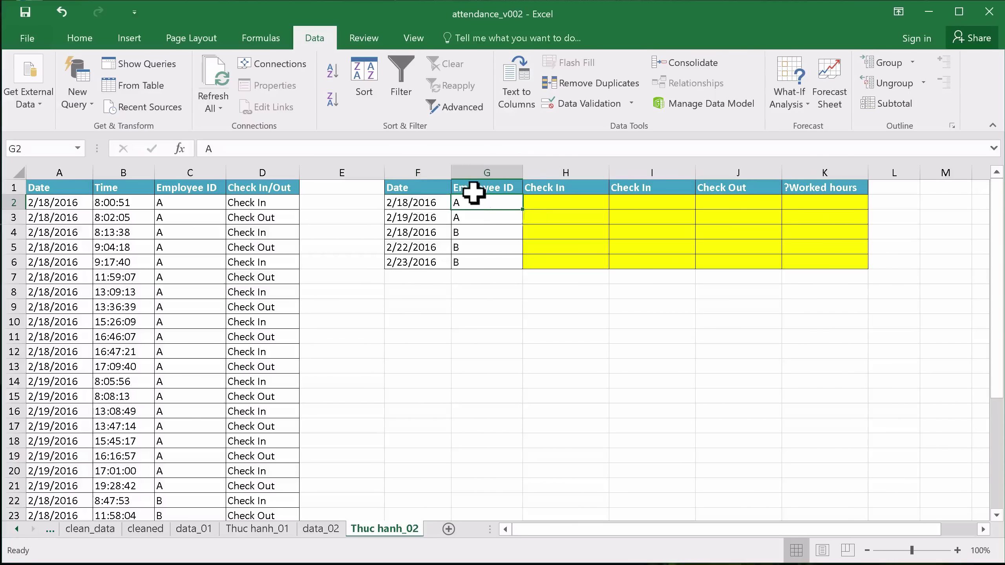
click(480, 288)
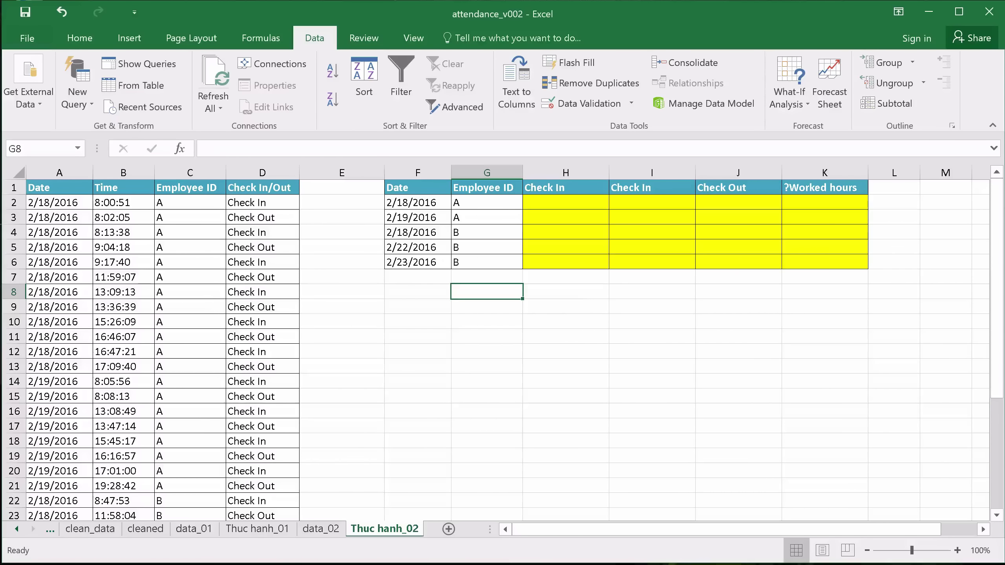
click(659, 7)
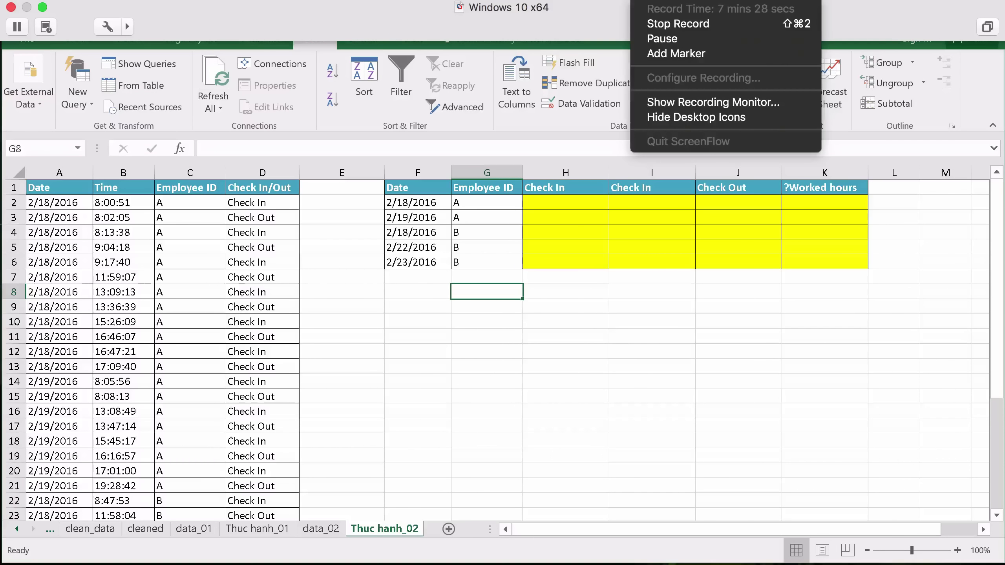
click(676, 25)
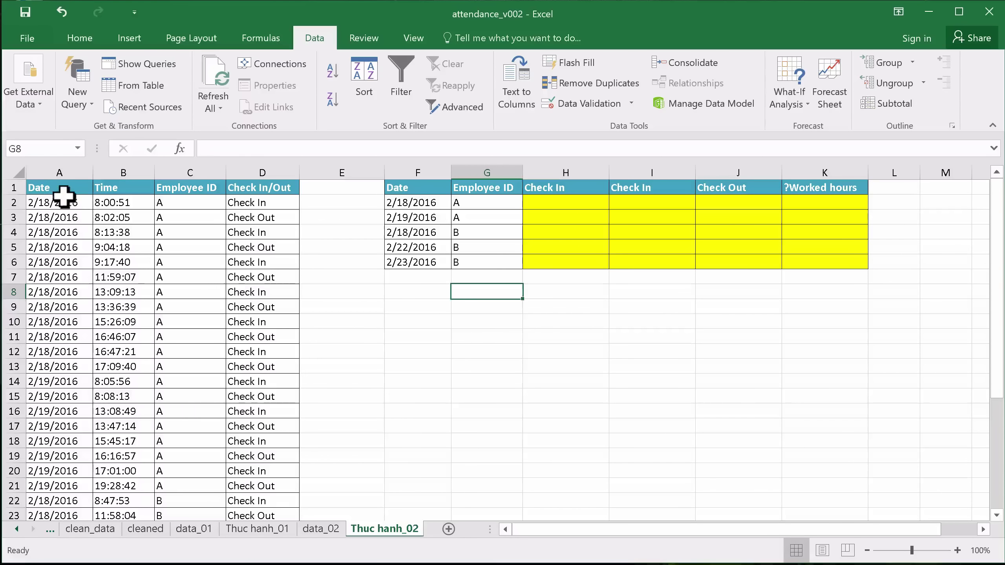
click(79, 233)
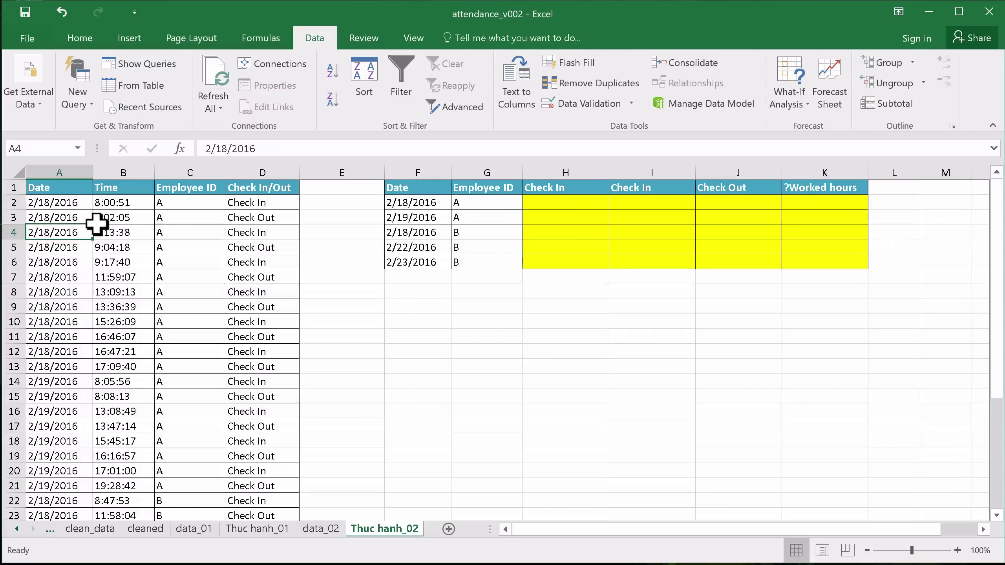
Create named ranges Date, Time, Employee_ID and Check_In_Out from the top row only, then verify them.
key(ctrl+a)
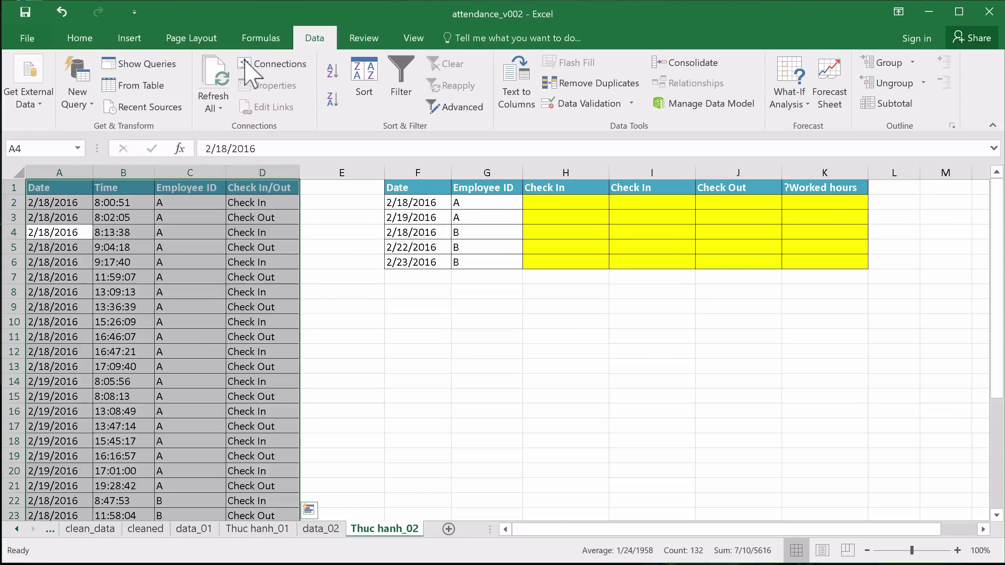
click(250, 30)
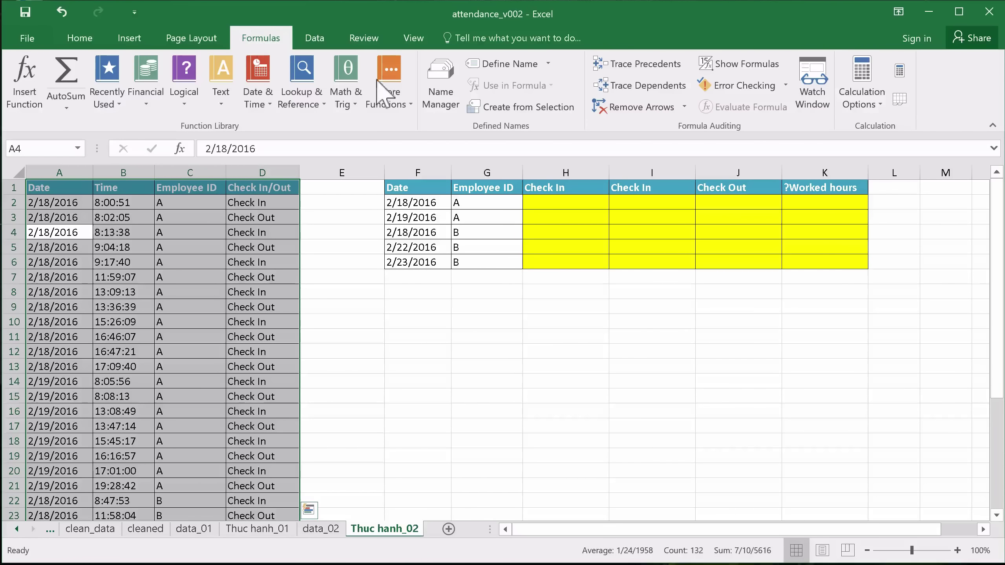
click(513, 99)
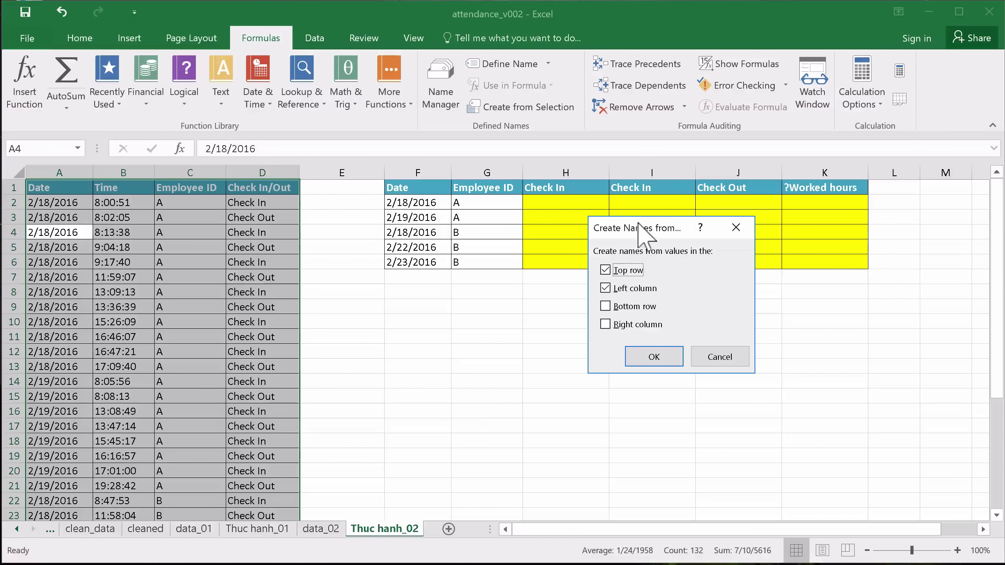
drag(641, 228, 414, 285)
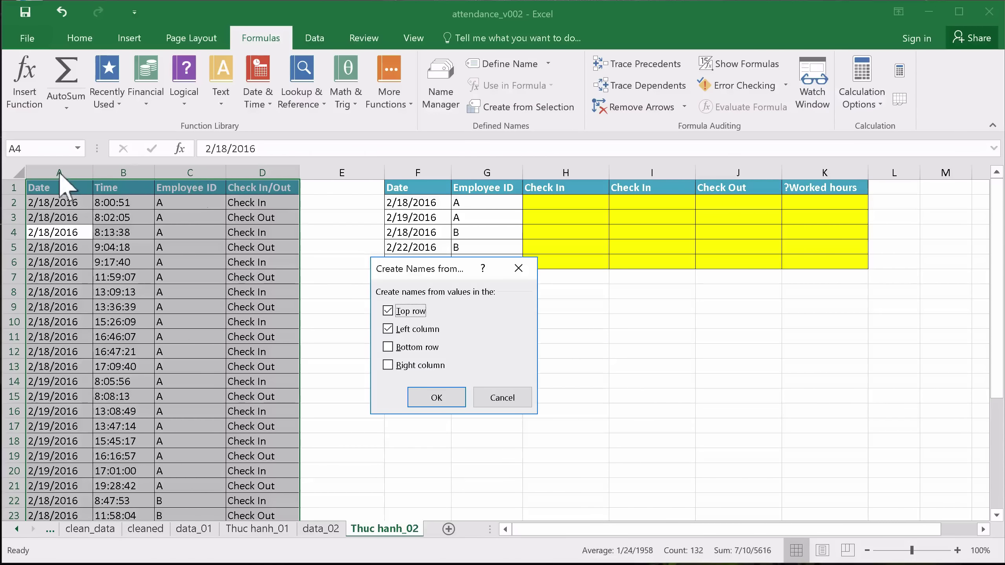
click(394, 320)
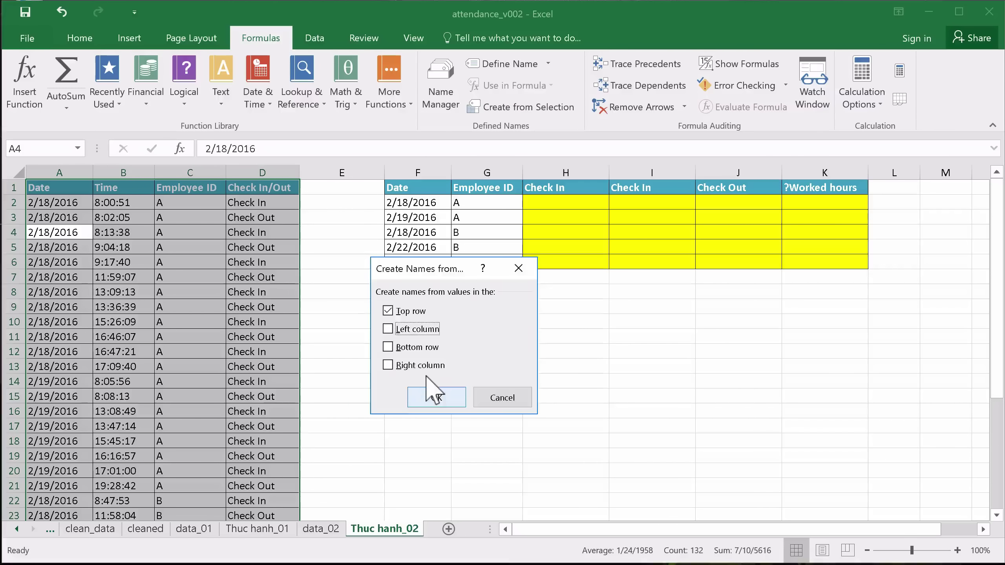
click(435, 395)
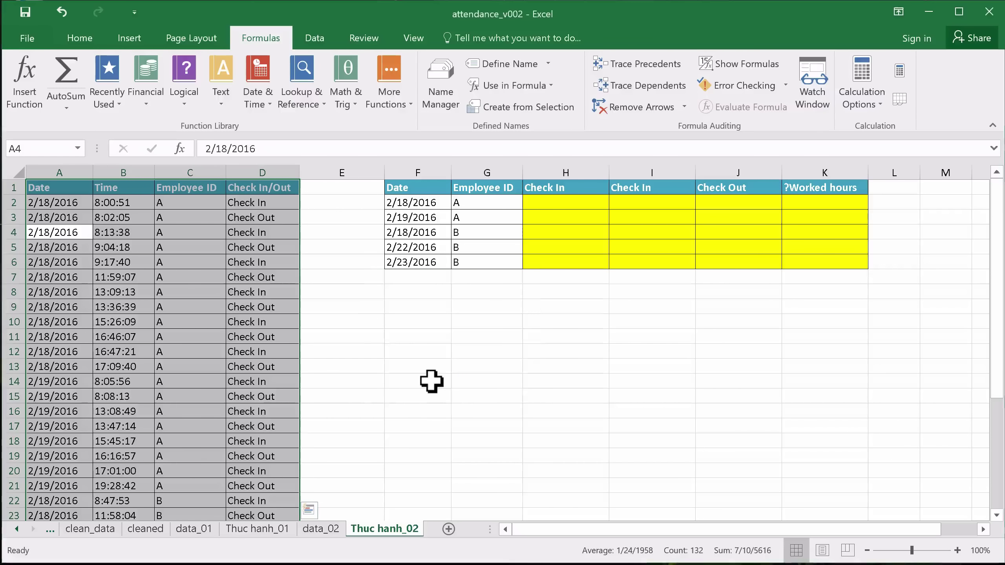
click(77, 149)
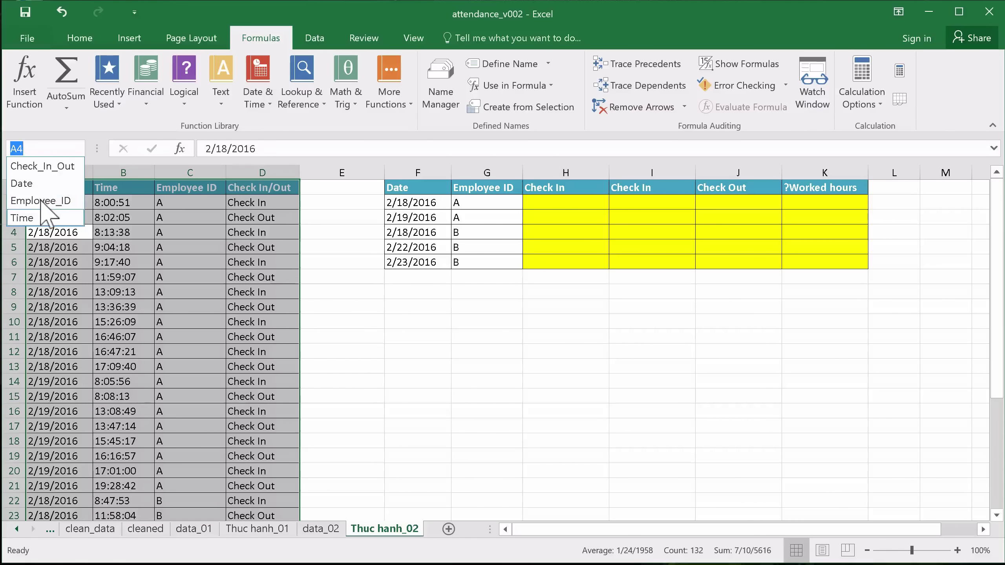
key(Escape)
click(404, 305)
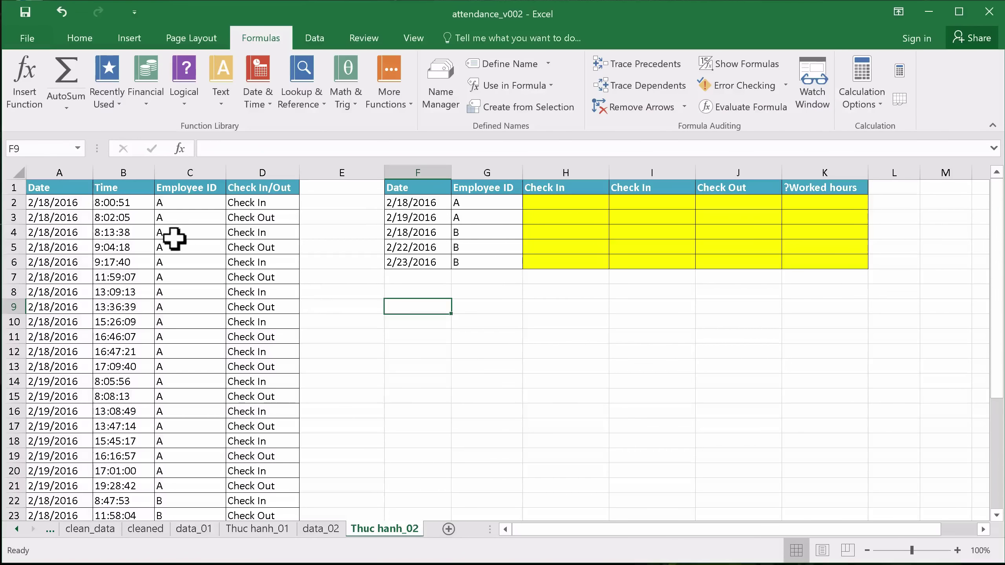
click(77, 149)
click(56, 166)
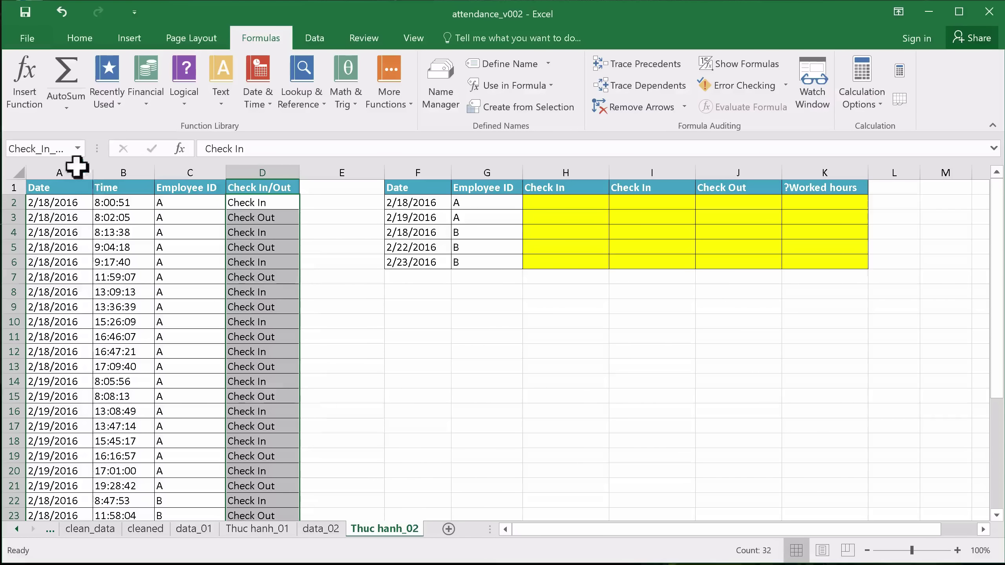
click(77, 148)
click(55, 183)
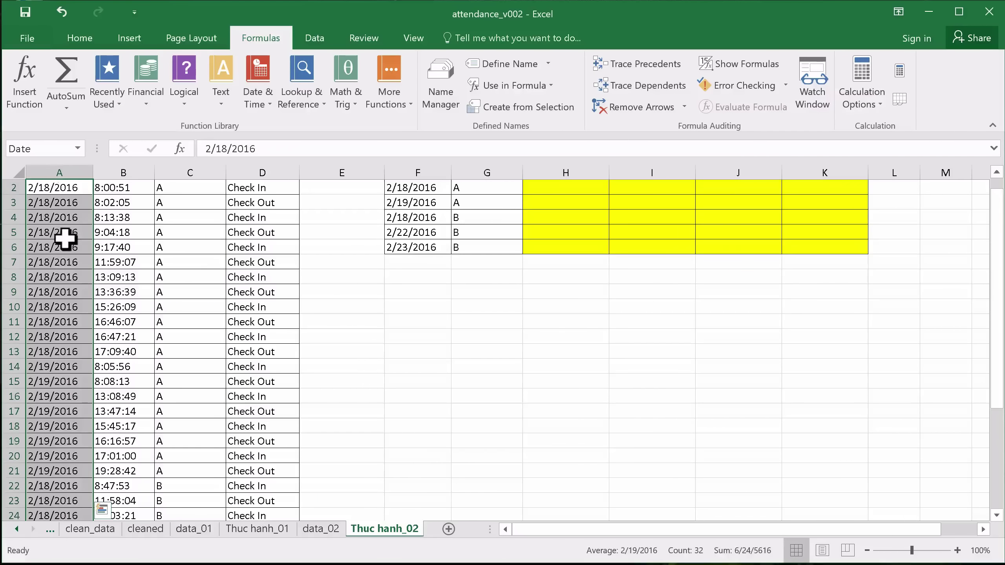
scroll(65, 238, down, 4)
scroll(65, 239, down, 4)
scroll(65, 239, up, 8)
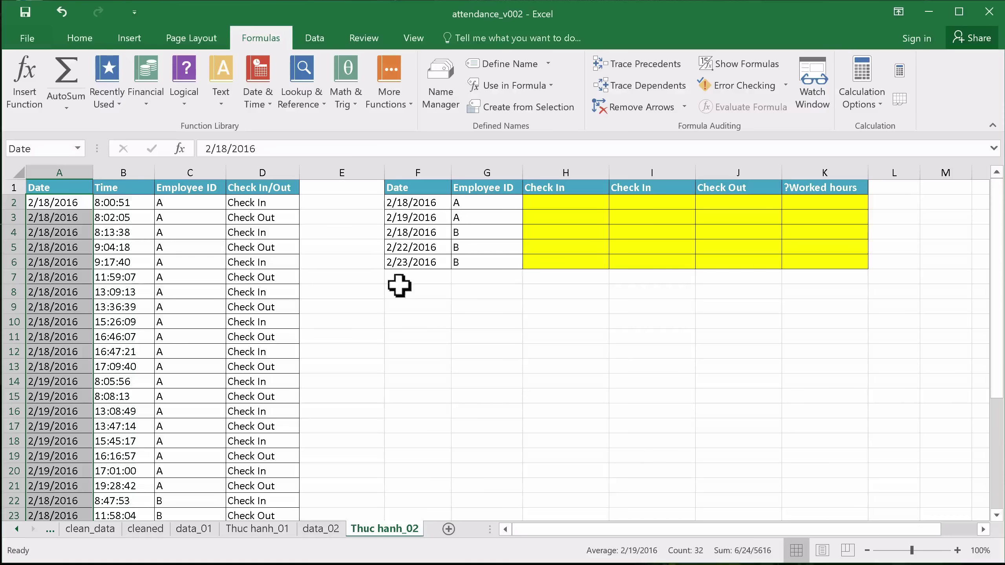
click(474, 304)
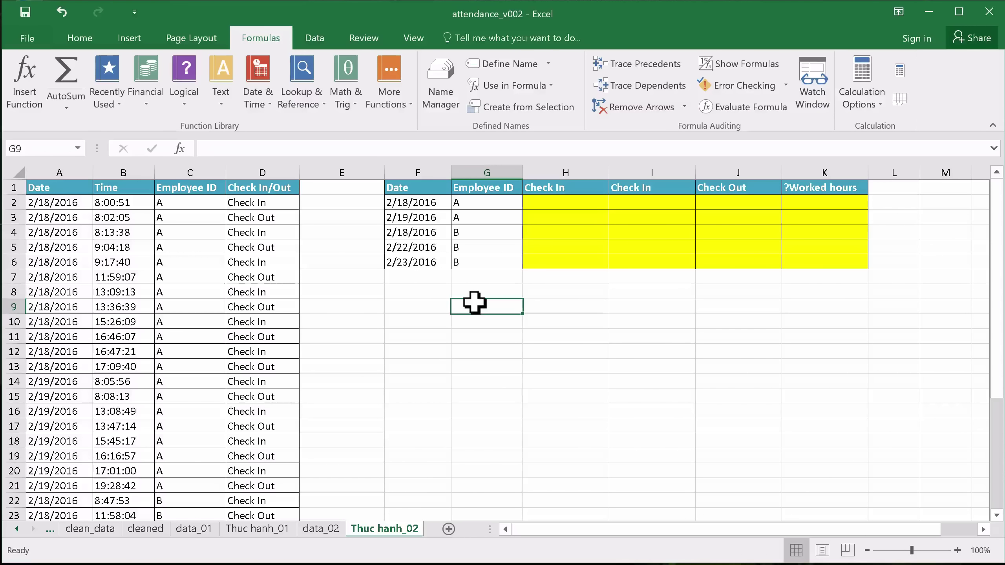
click(551, 201)
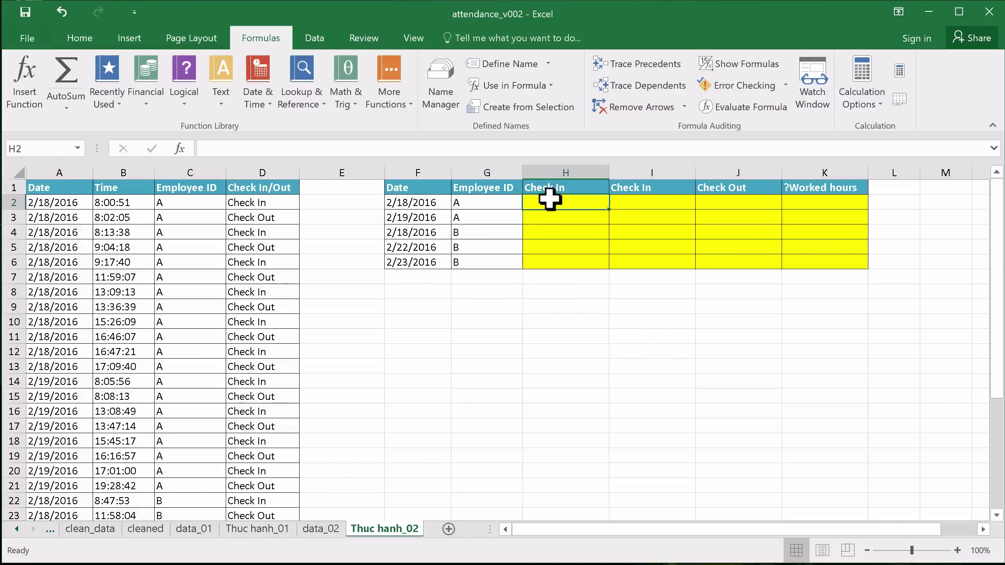
click(424, 198)
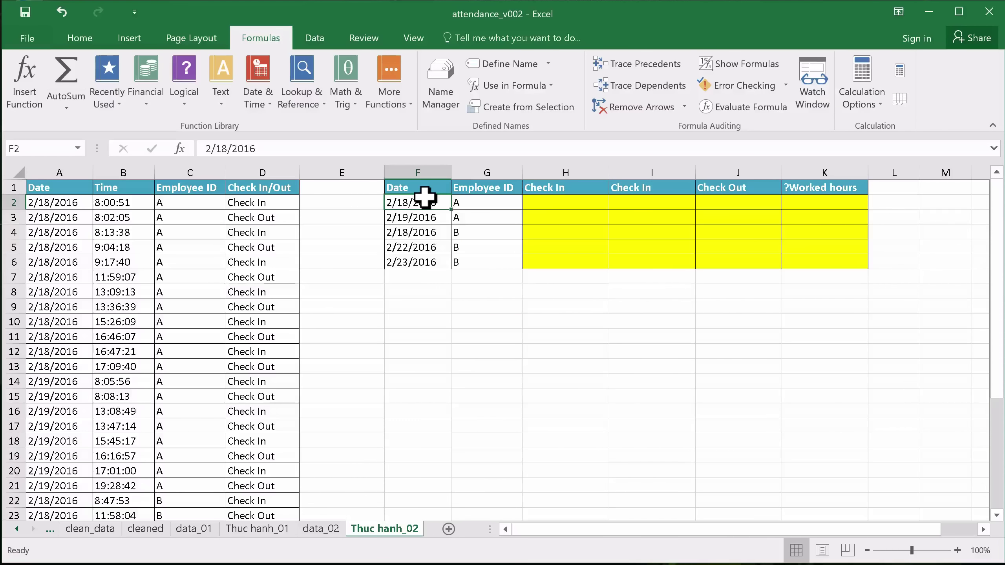
click(552, 197)
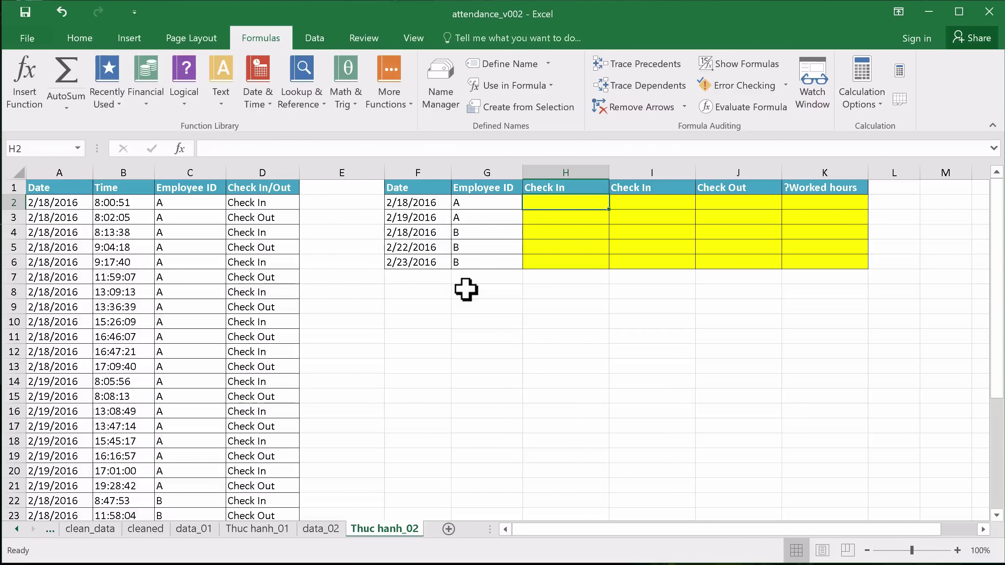
In H2, start the formula =min(if(Date=F2,if(Employee_ID=G2 using the range-name suggestions.
text(=)
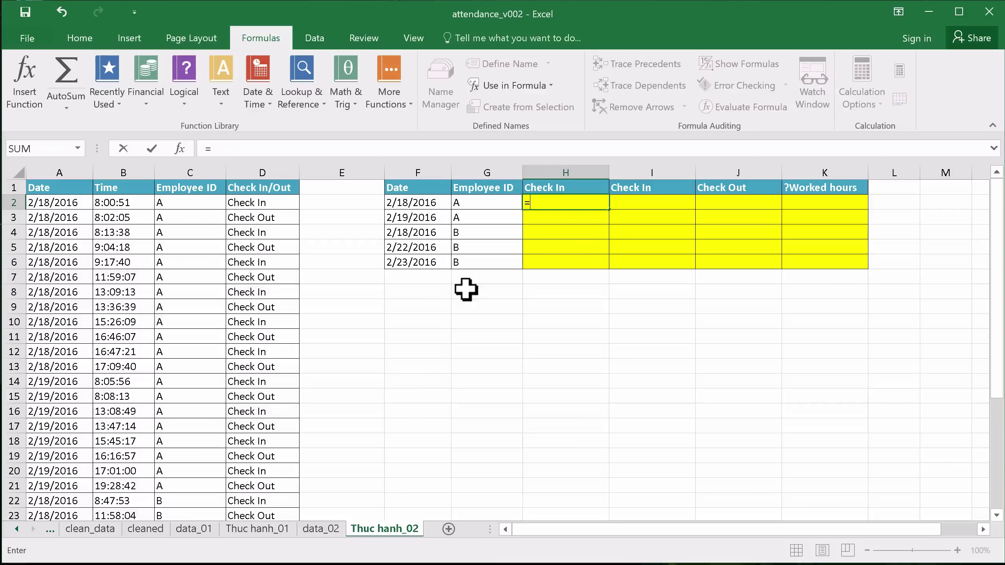
text(m)
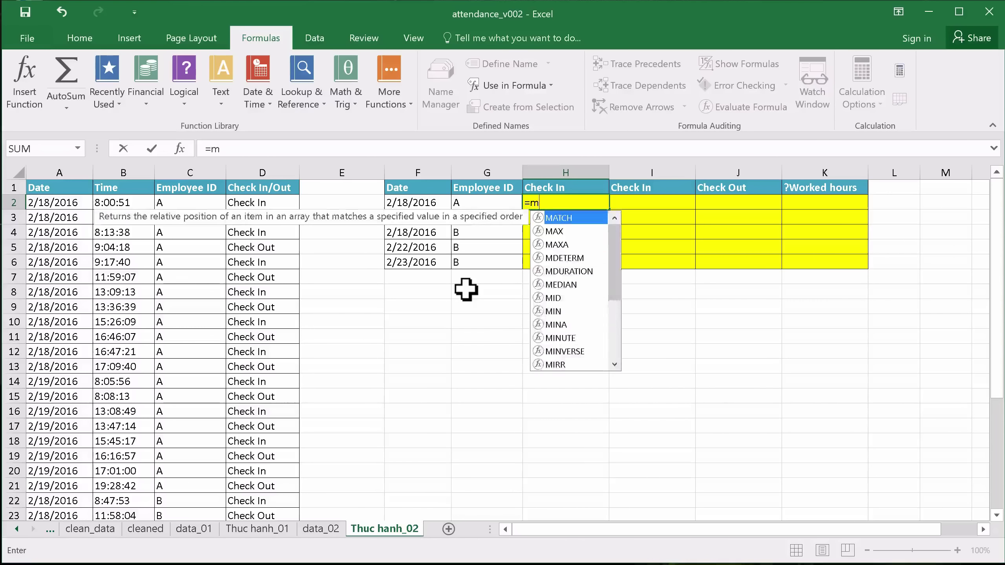
text(in()
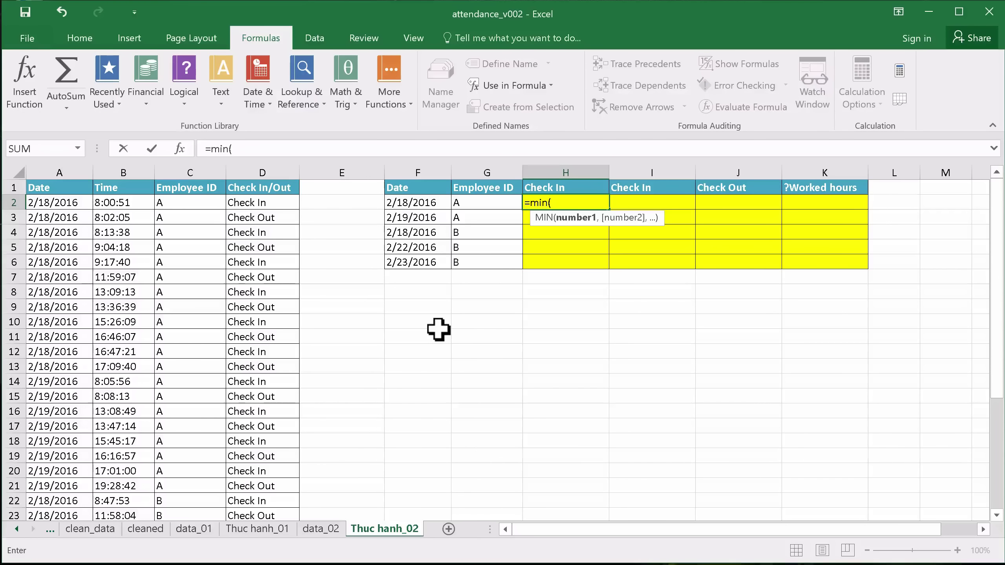
text(if)
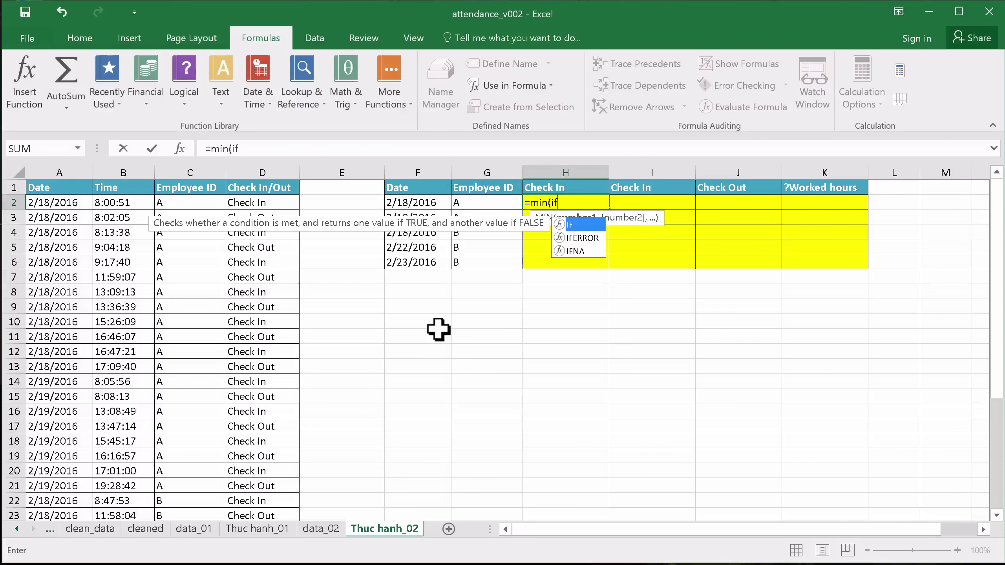
text(()
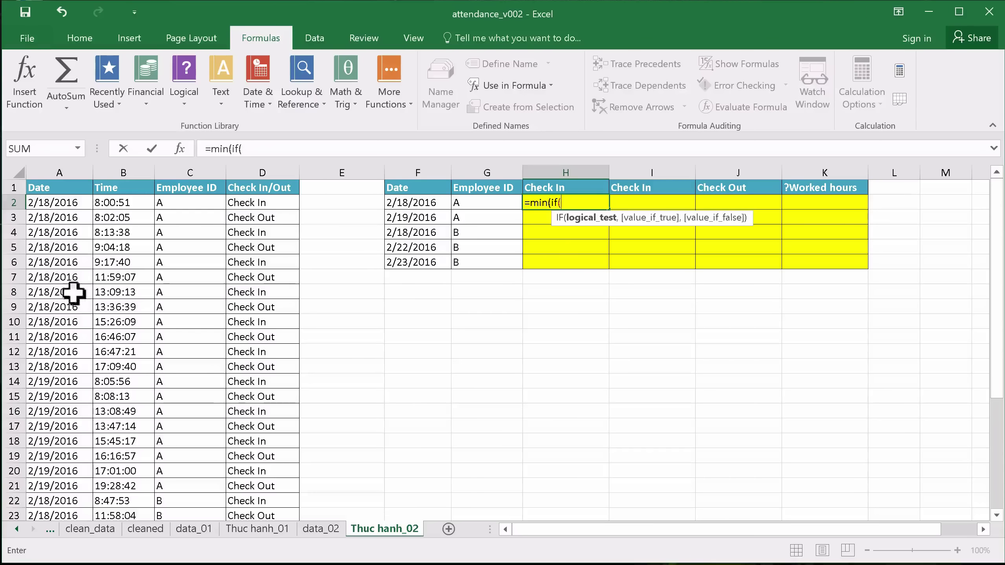
text(da)
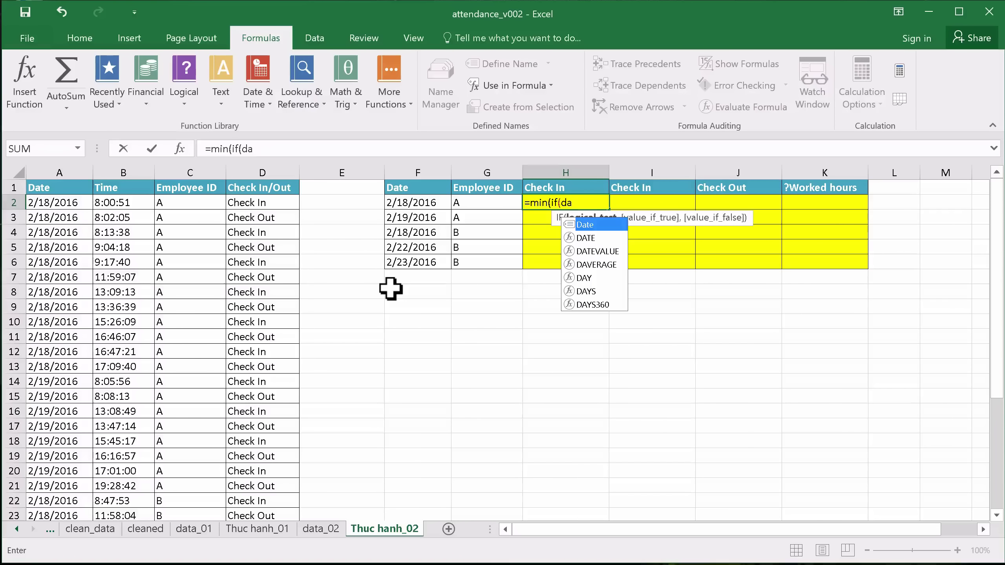
key(Tab)
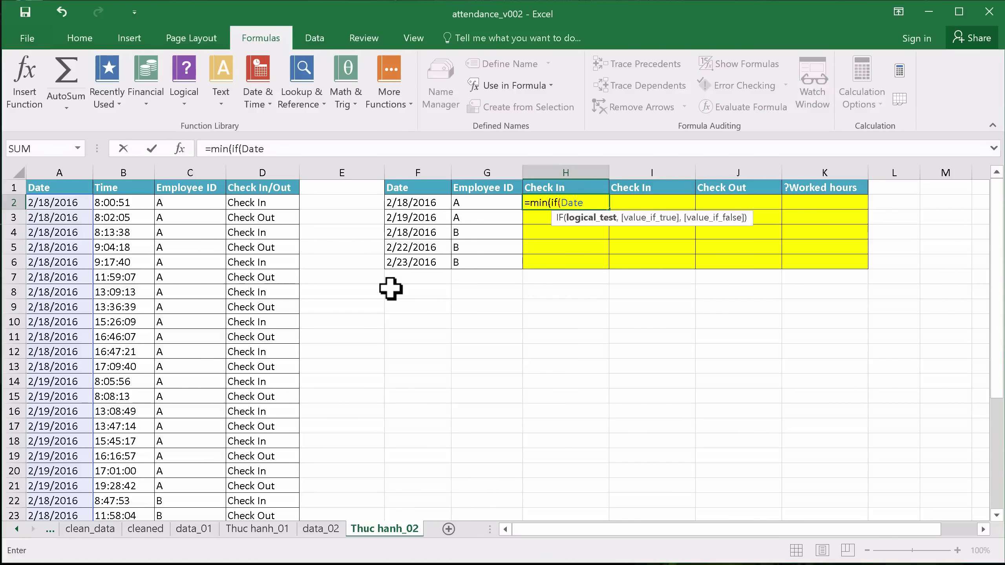
text(=)
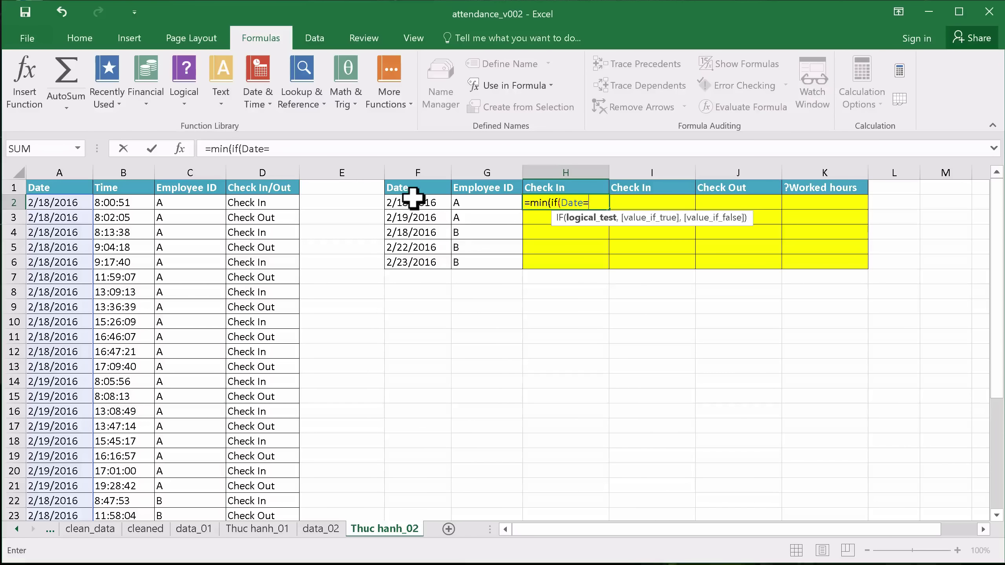
click(413, 200)
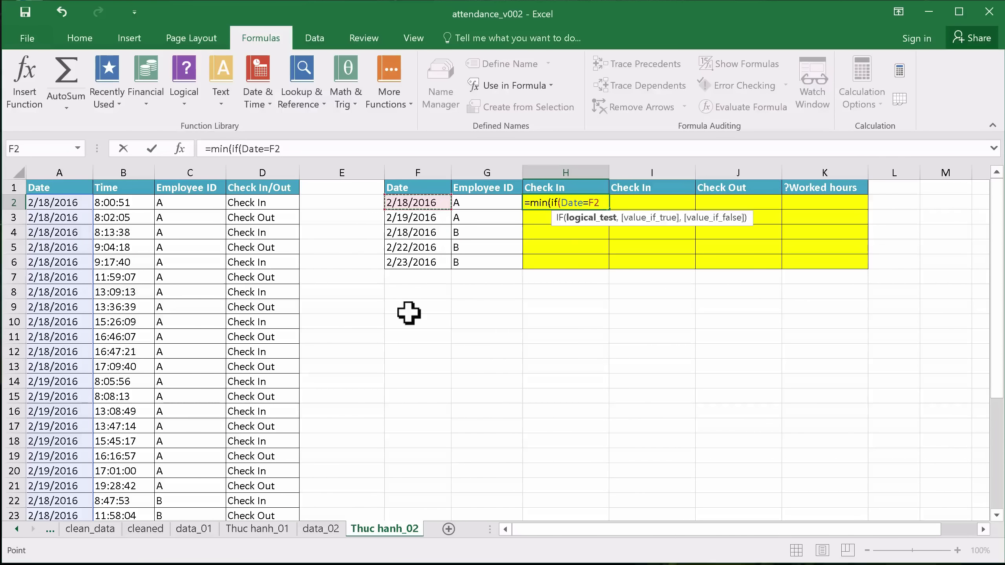
text(,)
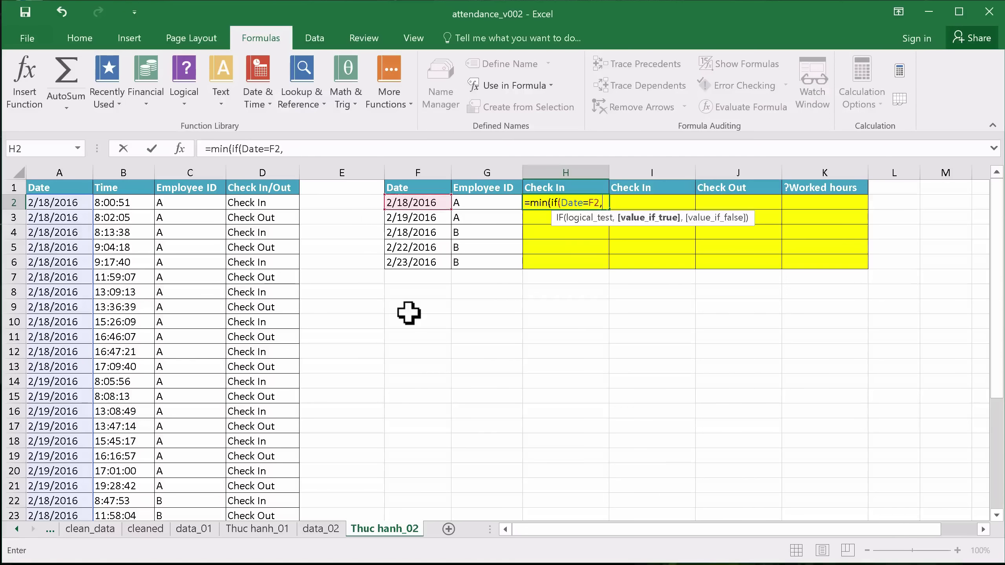
text(if)
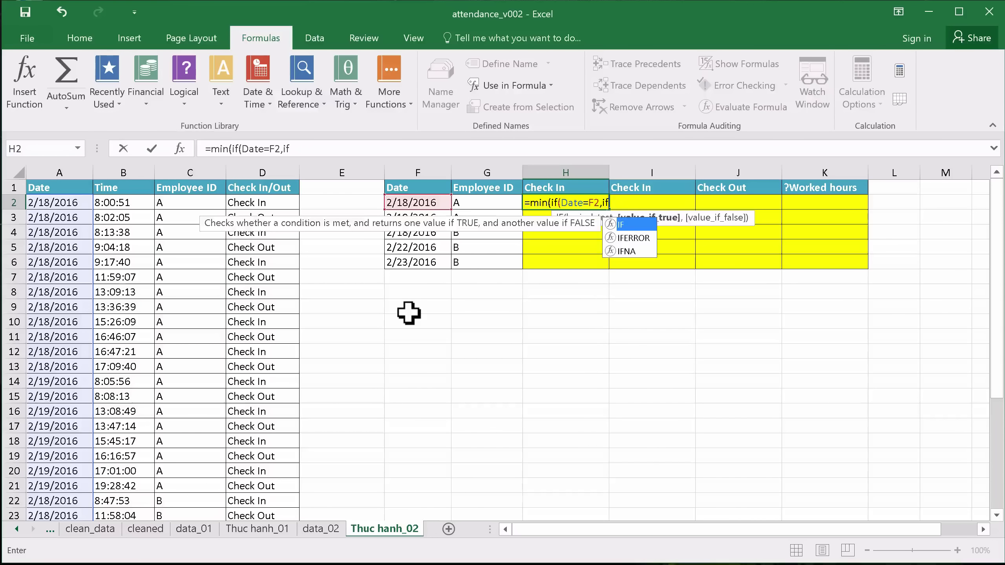
text(()
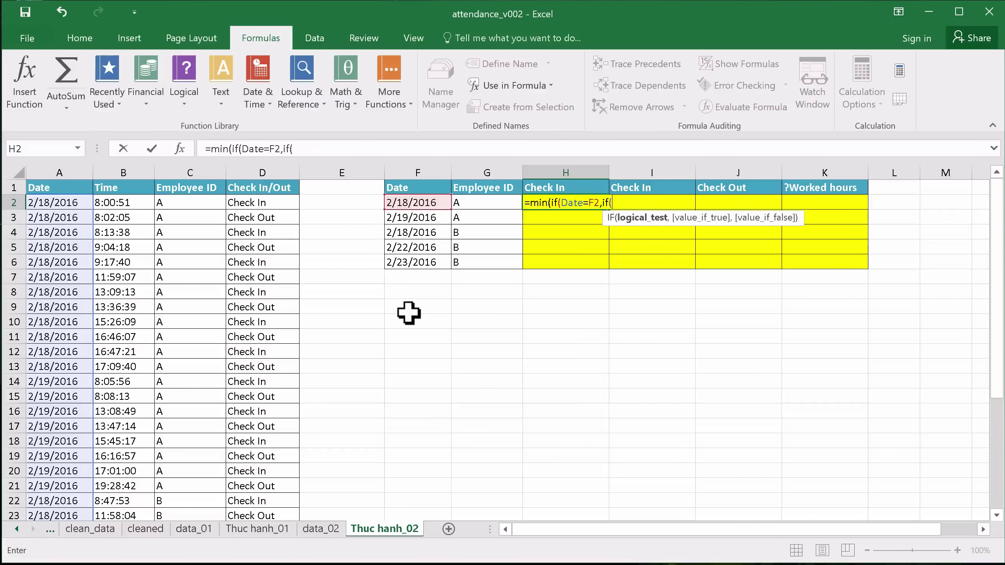
text(tim)
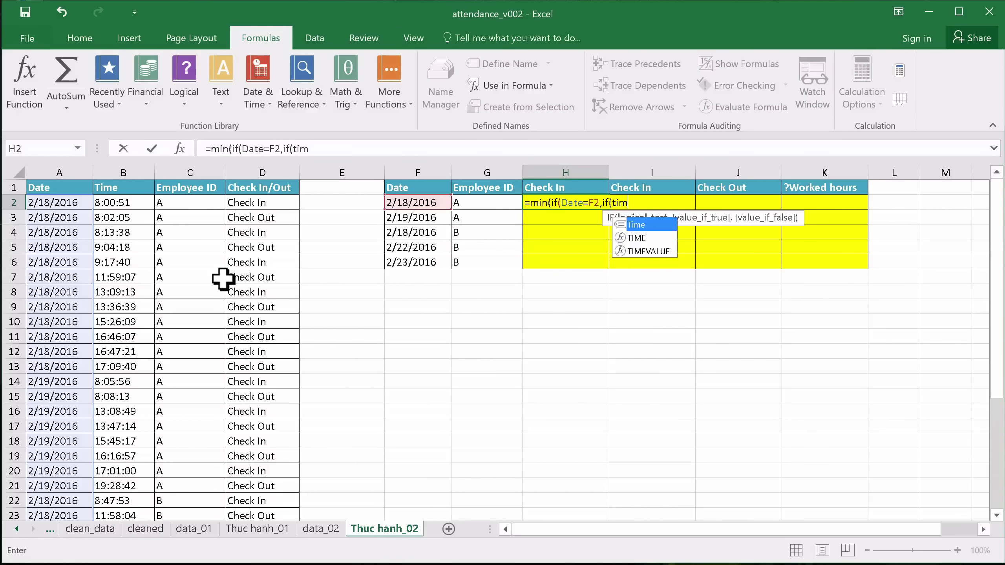
key(BackSpace)
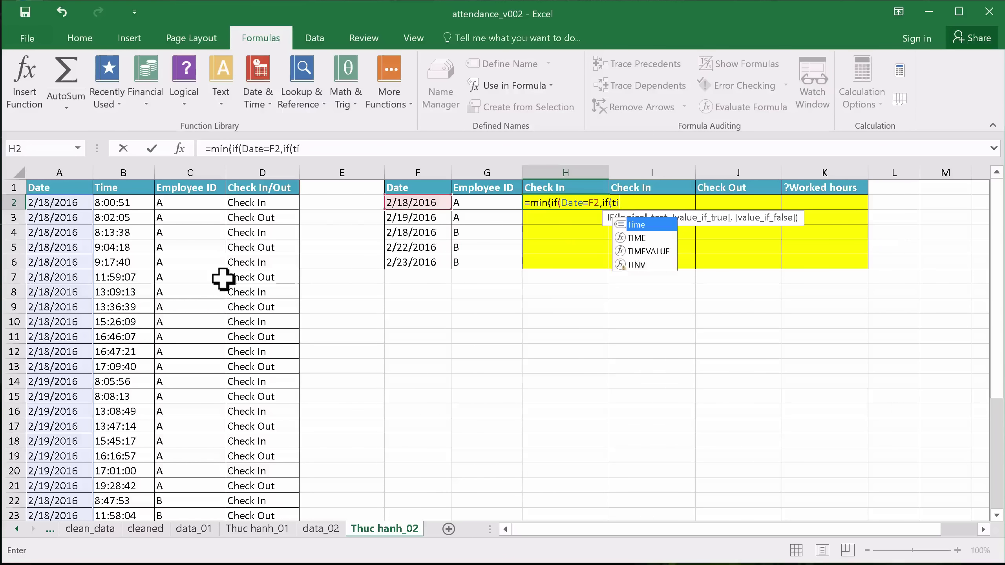
key(BackSpace)
key(BackSpace)
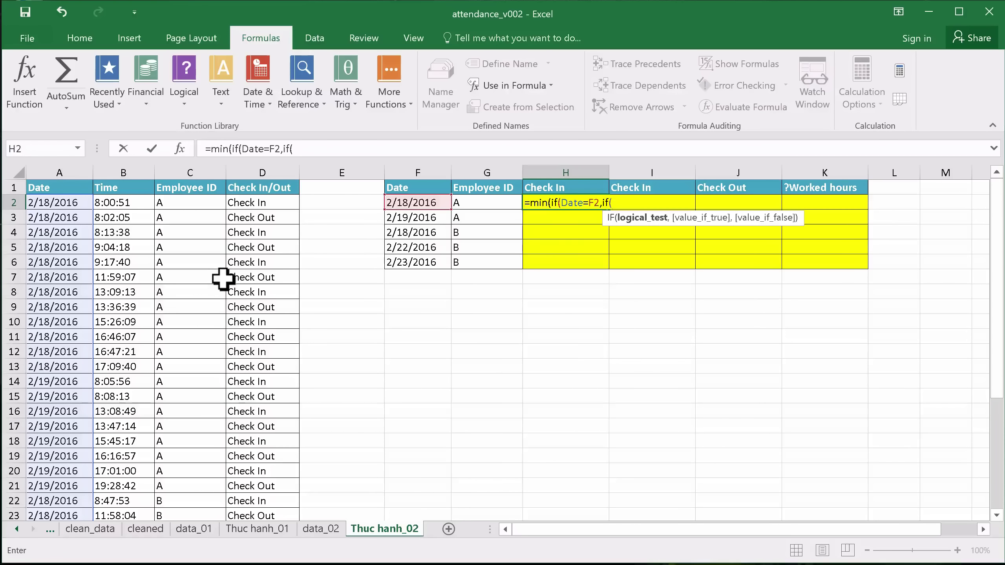
text(em)
key(Tab)
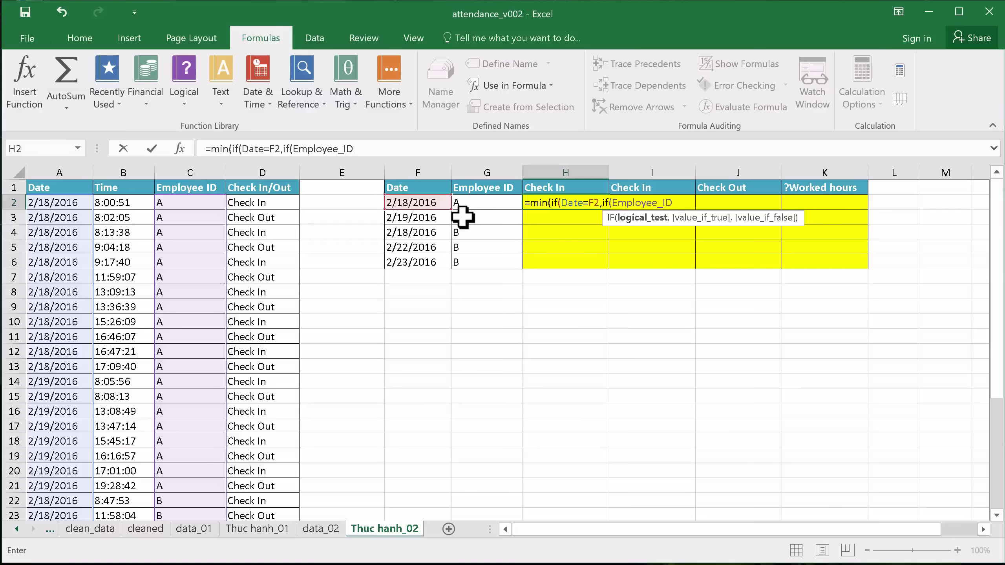
click(484, 198)
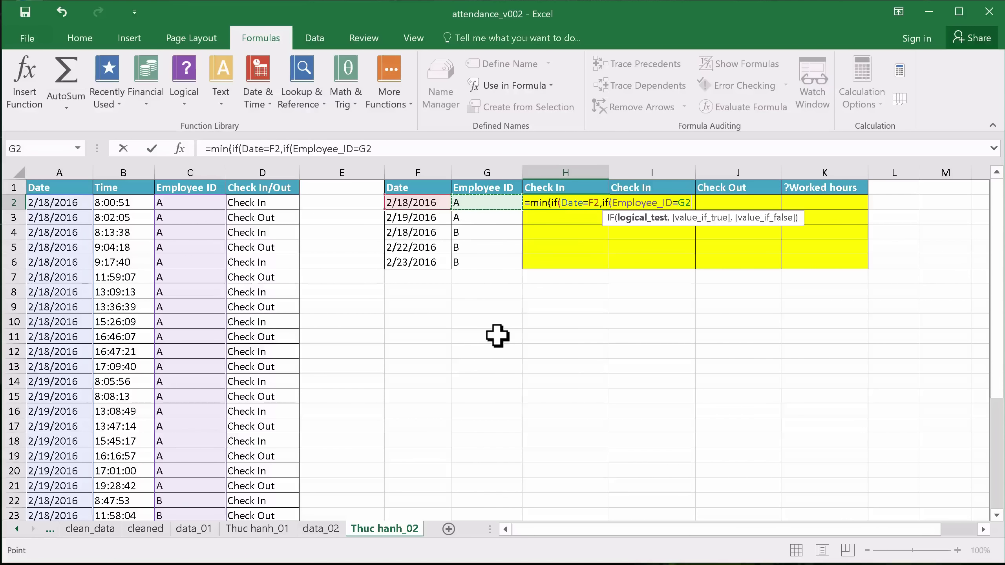
Complete the formula with if(Check_In_Out=$H$1,Time) so it returns the matching Time.
text(,)
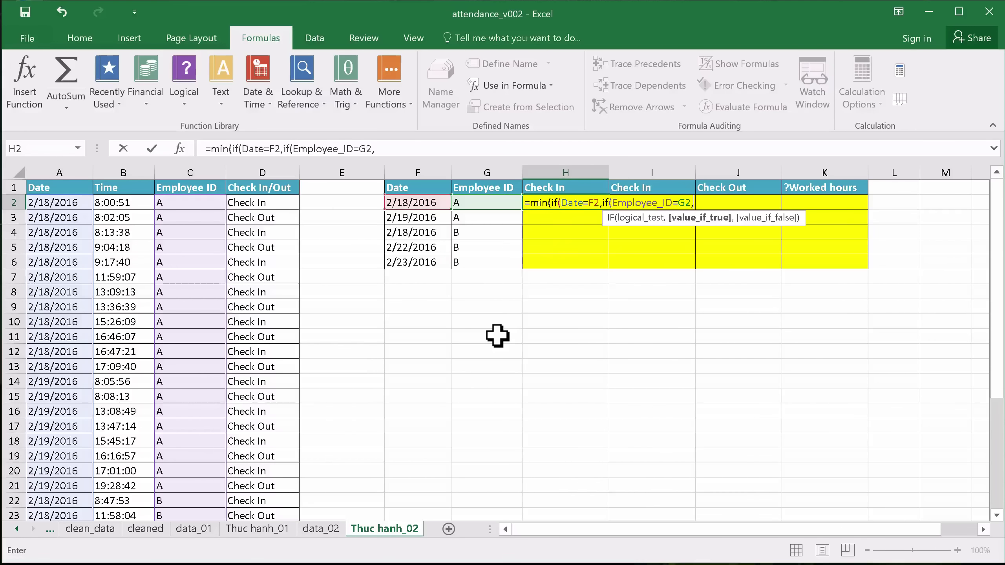
text(if)
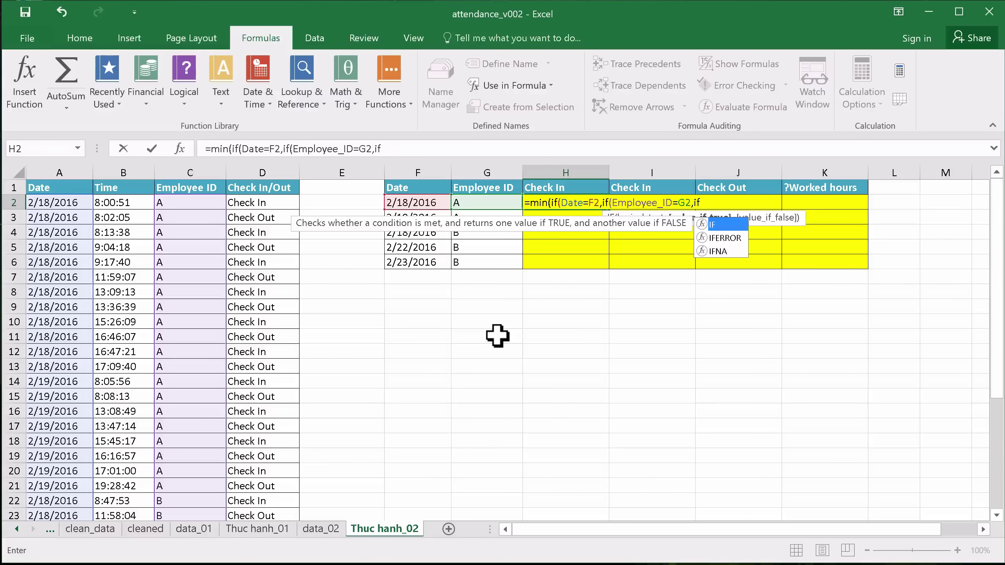
text(()
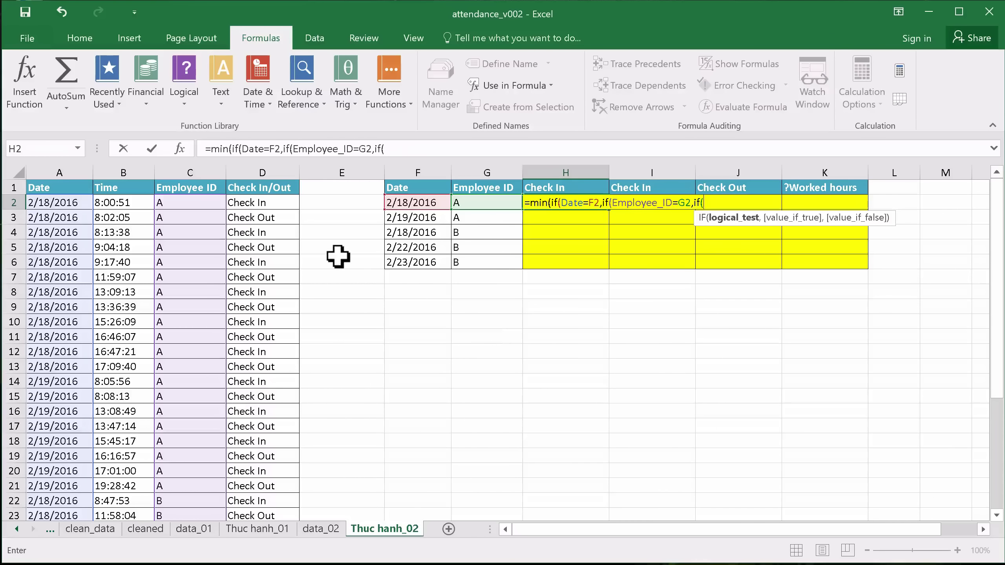
text(ch)
key(Down)
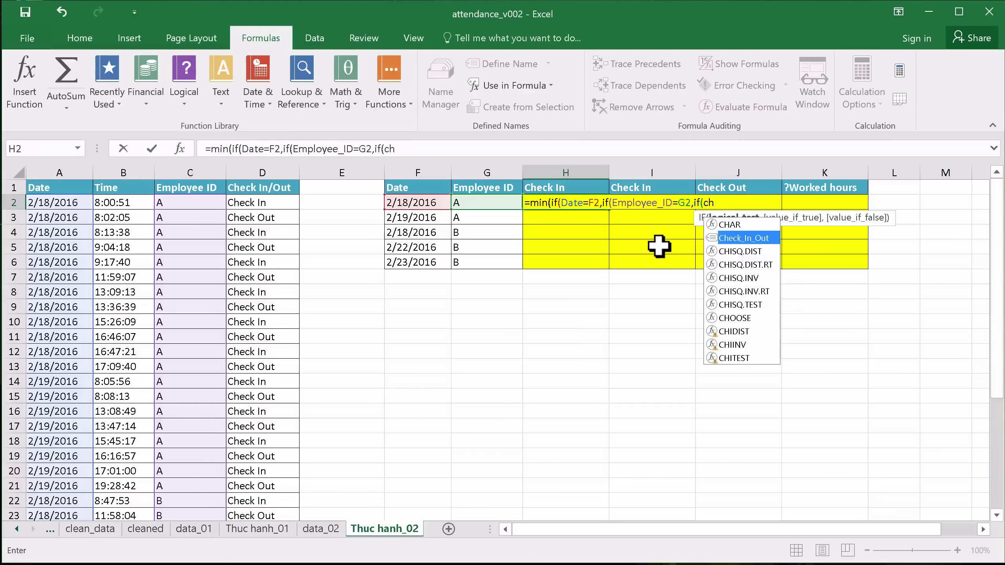
key(Tab)
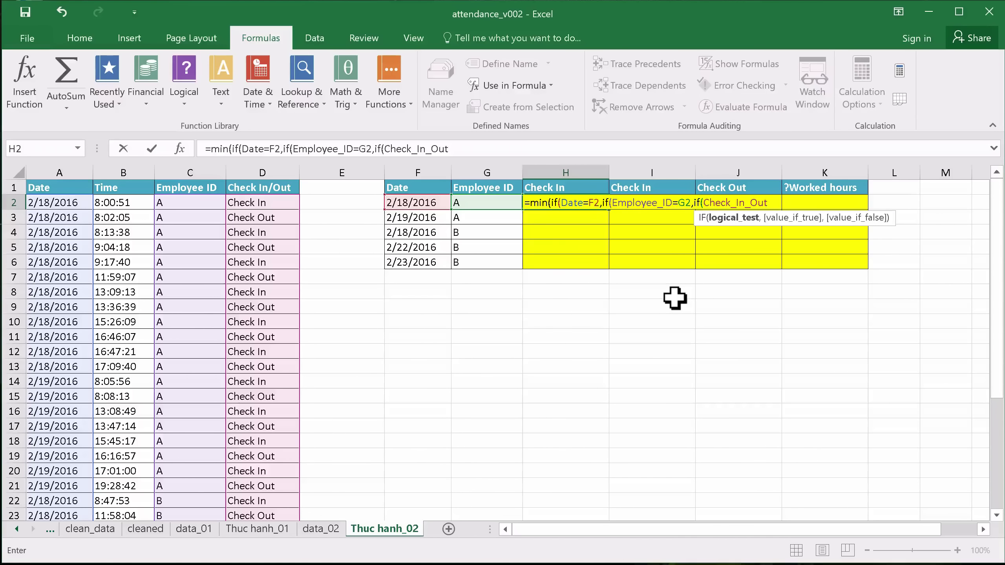
text(=)
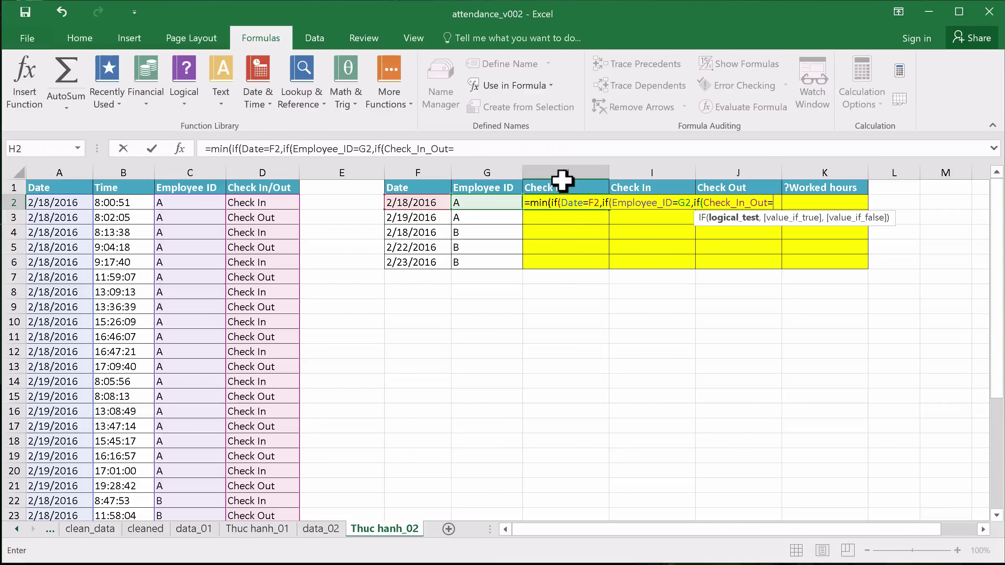
click(562, 186)
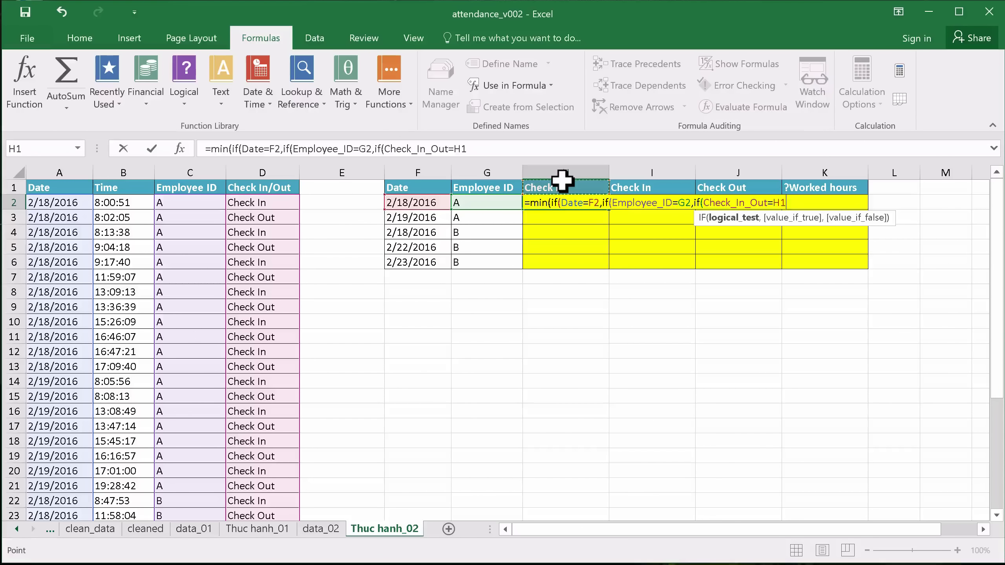
key(F4)
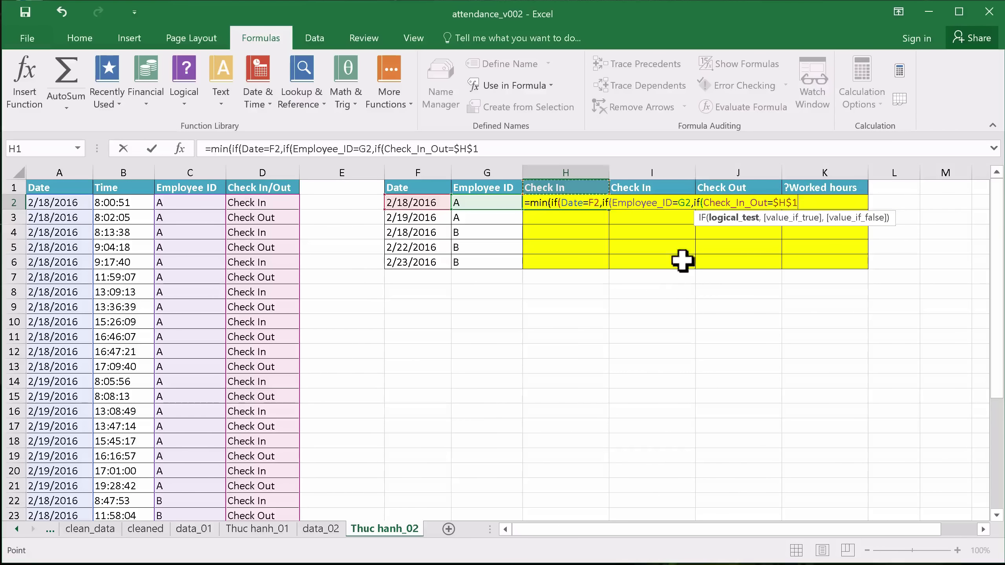
text(,)
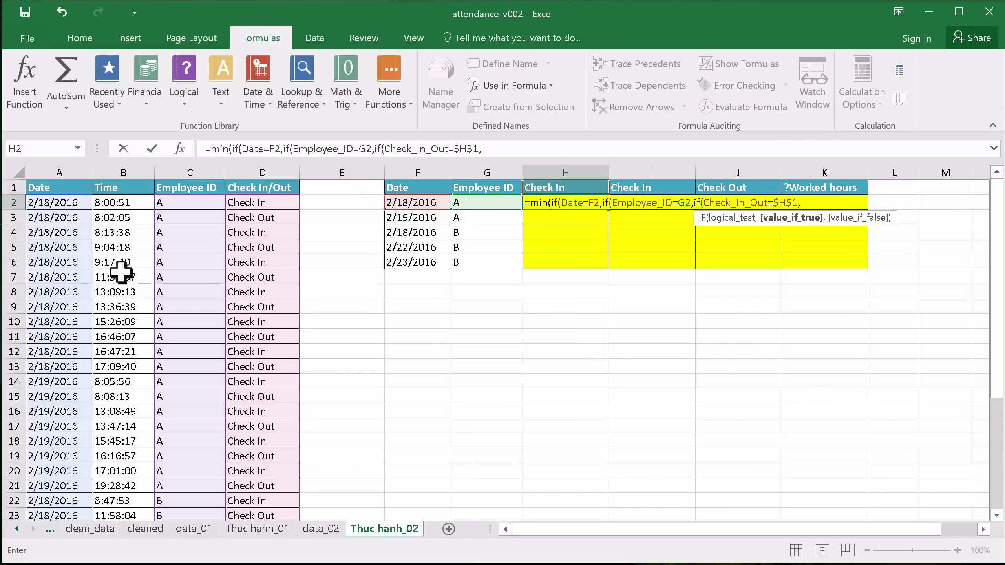
text(tim)
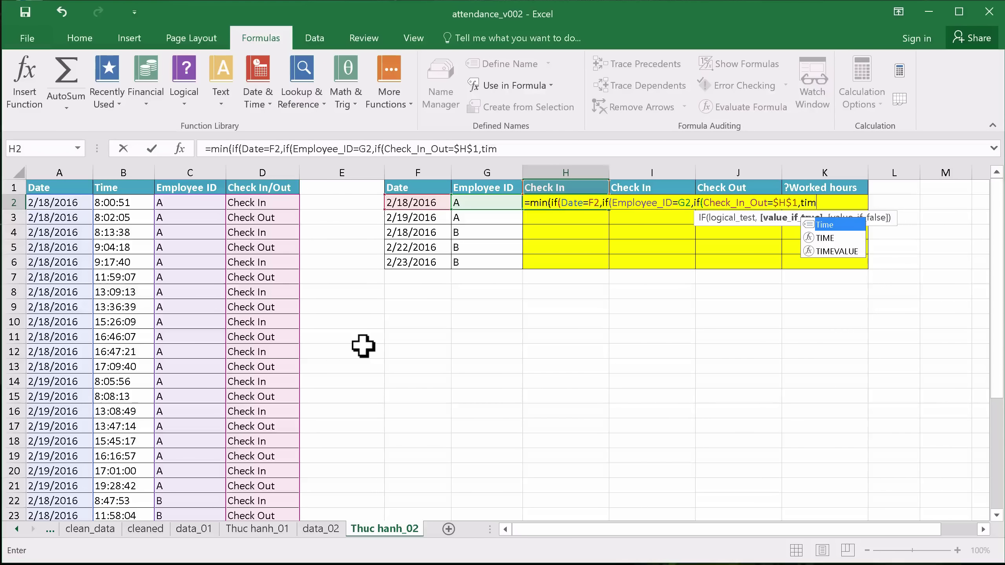
key(Tab)
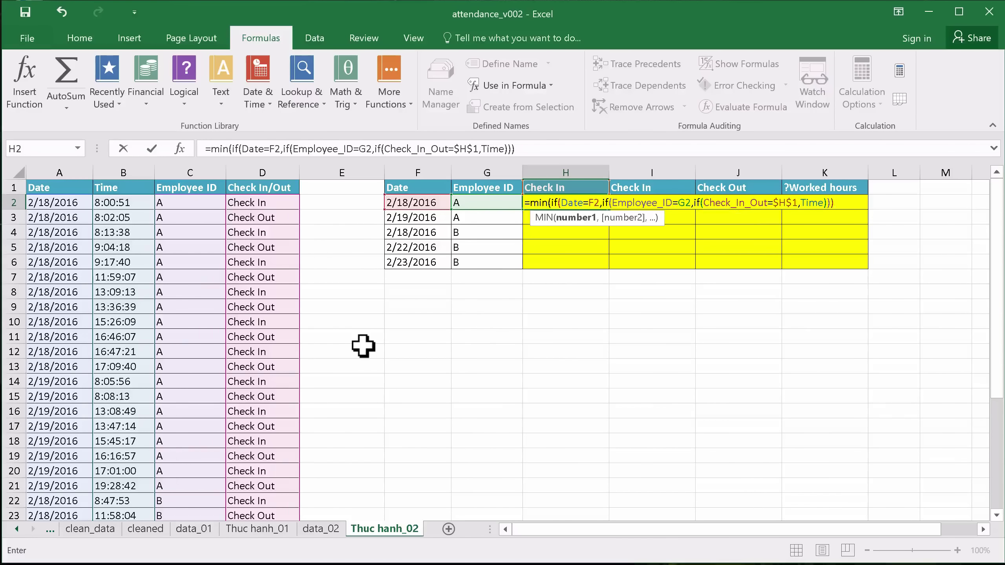
key(Left)
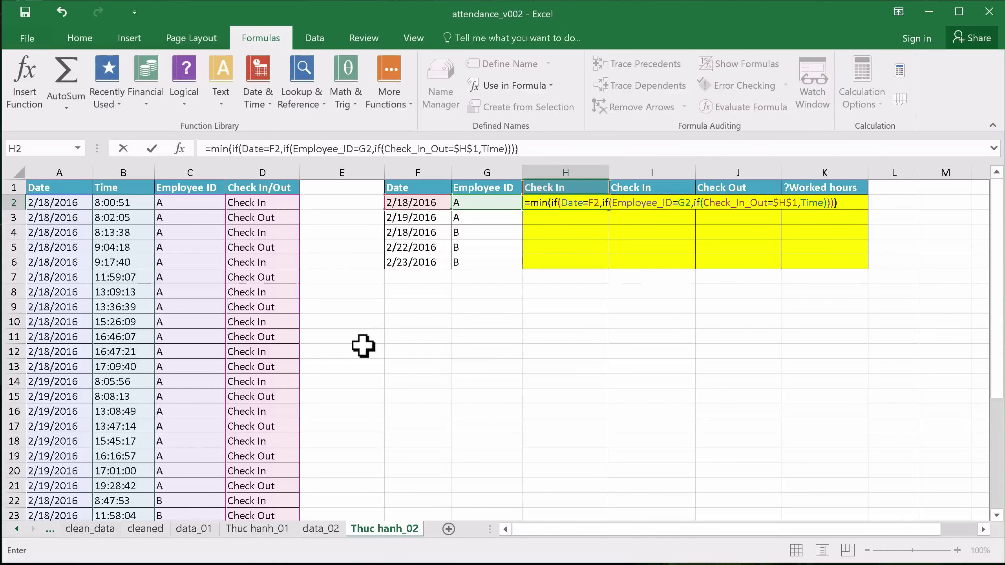
Commit the H2 Check In formula and review the 2/18/2016 dates in A2:A13.
key(ctrl+shift+Return)
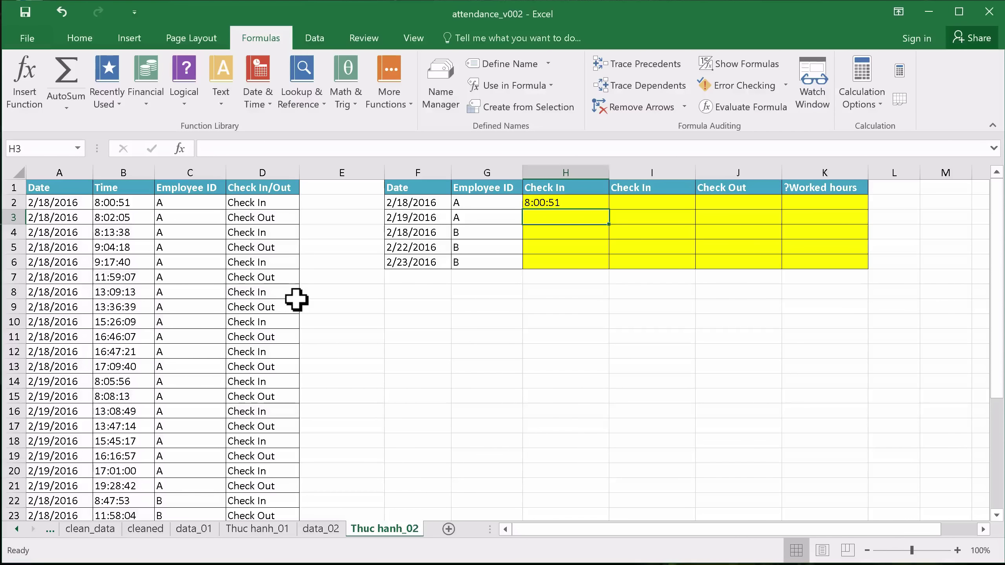
click(61, 200)
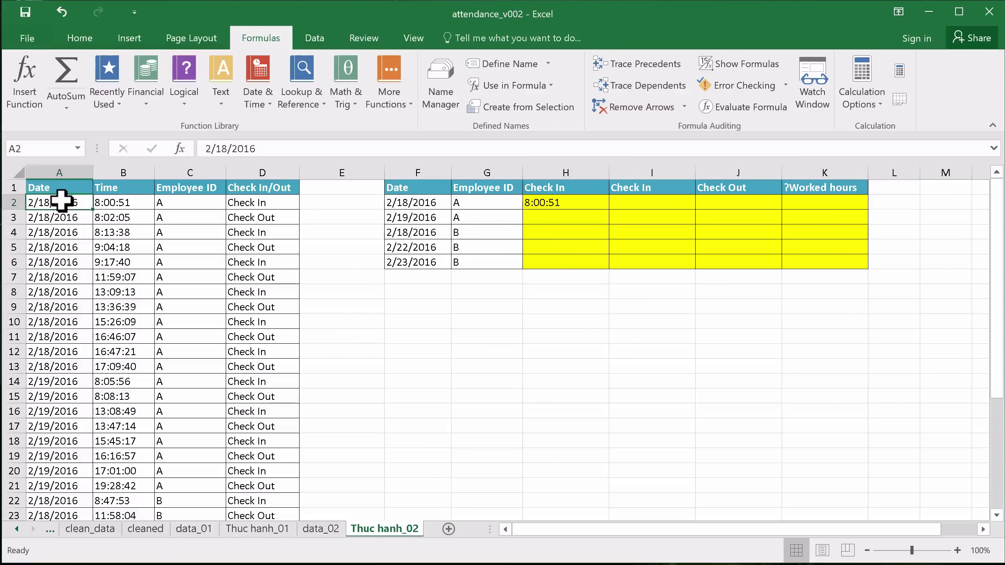
drag(61, 200, 65, 362)
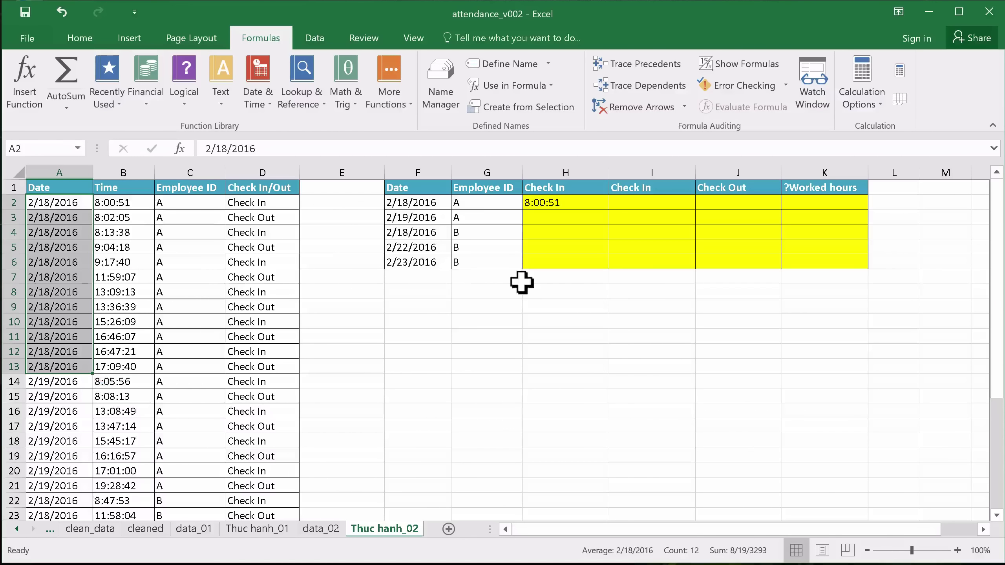
Fill the H2 formula down to H6 and check the copied formula in H3.
click(575, 203)
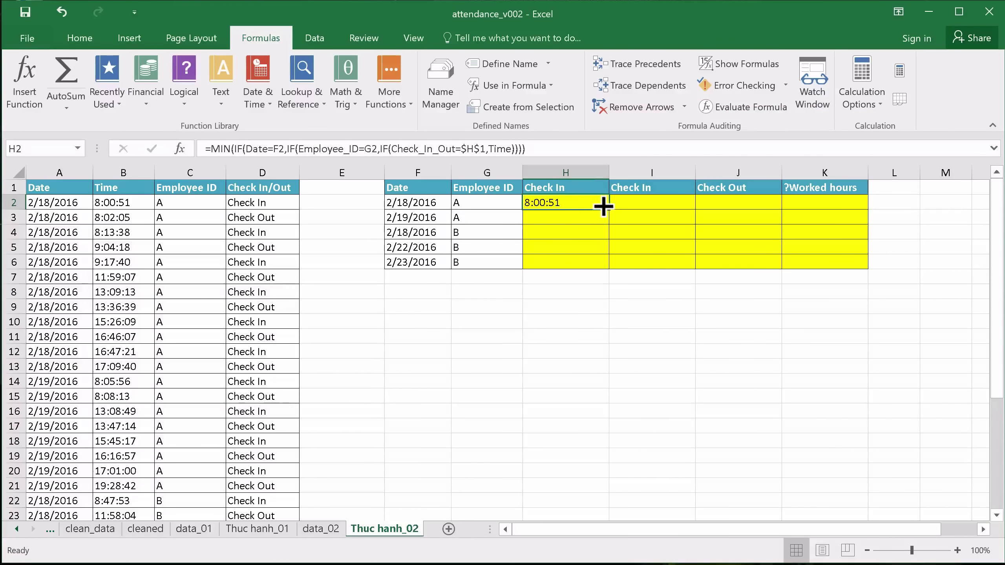
drag(605, 206, 605, 262)
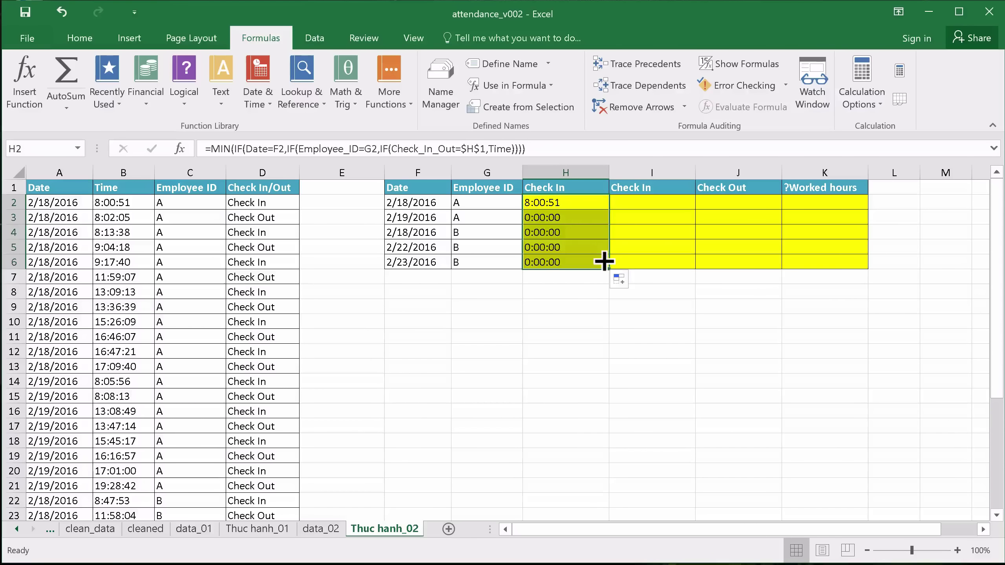
click(579, 299)
click(561, 216)
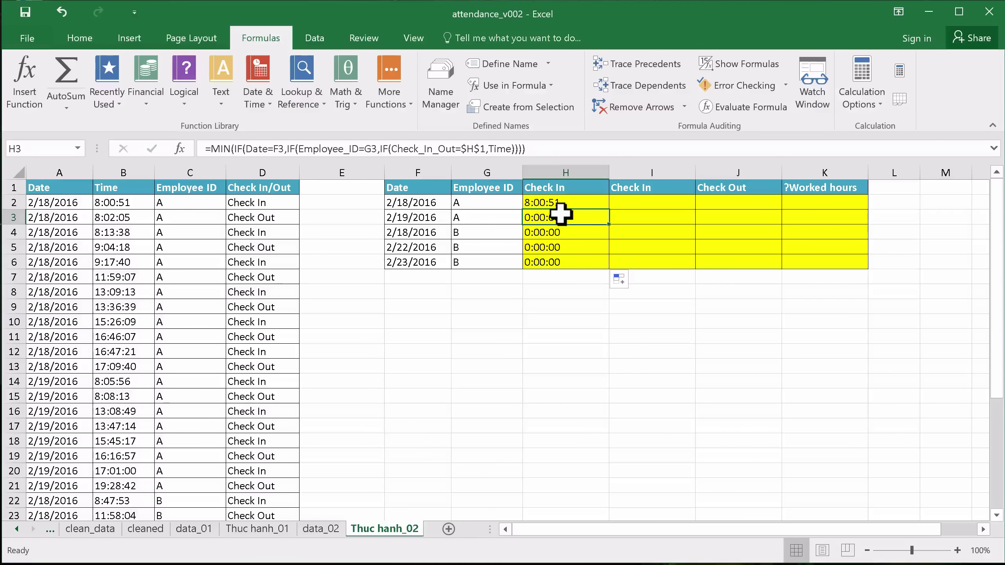
click(573, 197)
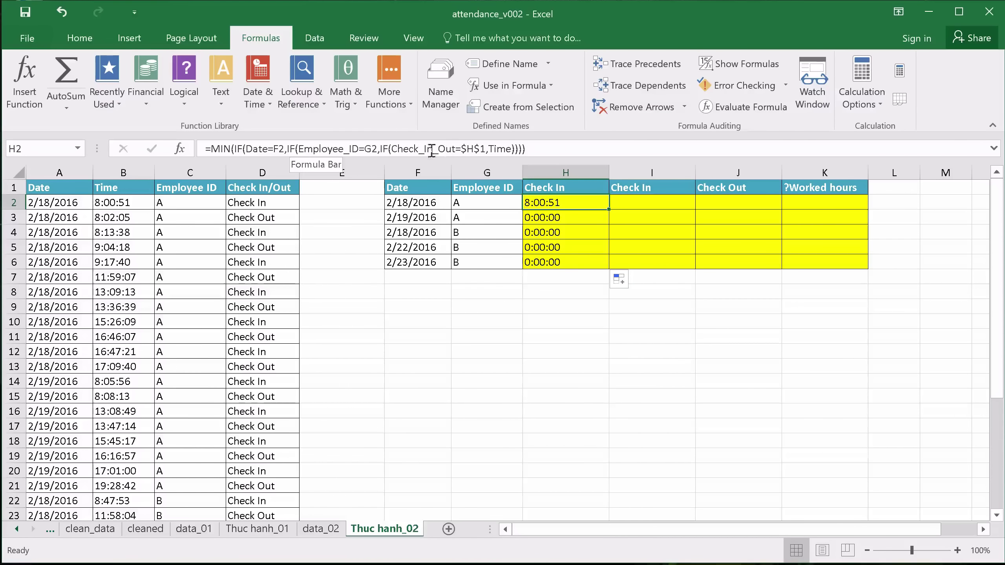
Re-enter H2 as an array formula and fill it to H6, giving 8:00:51 through 8:09:09.
double_click(505, 149)
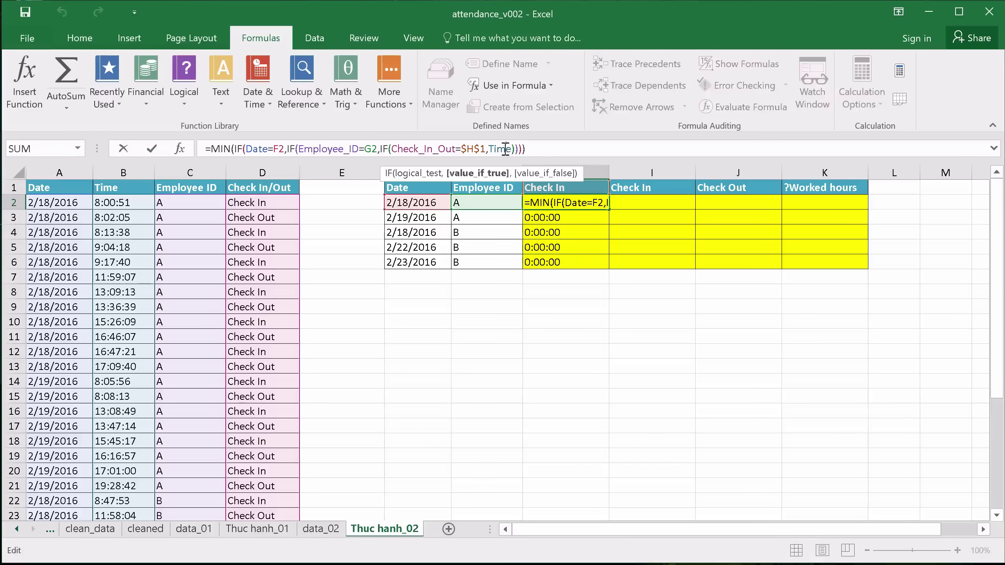
click(549, 152)
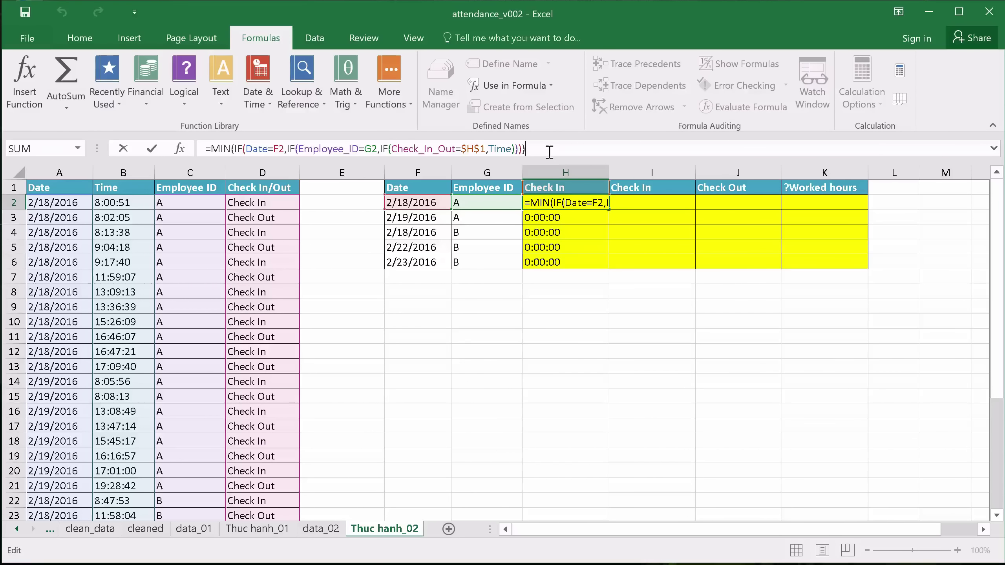
key(ctrl+shift+Return)
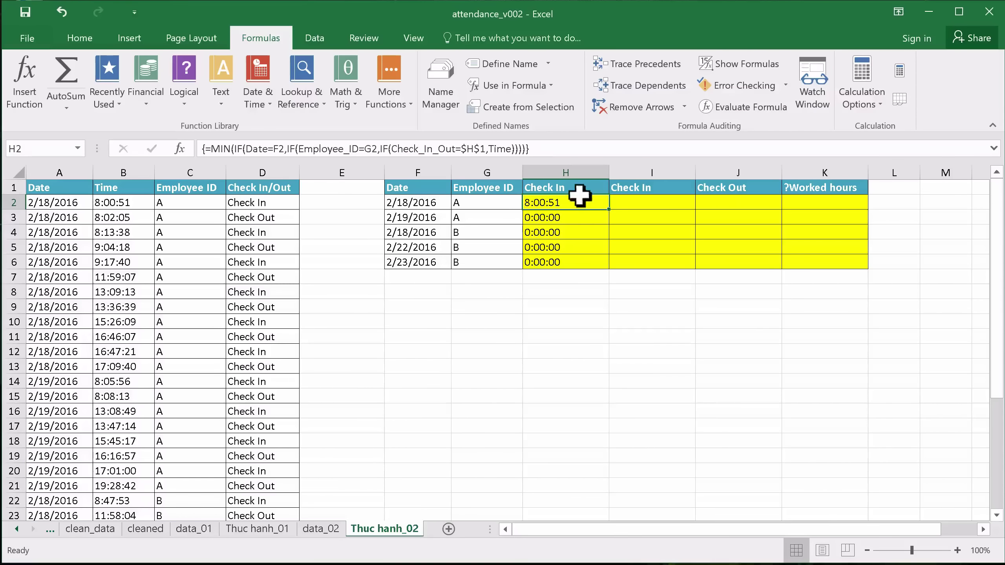
click(576, 299)
click(571, 198)
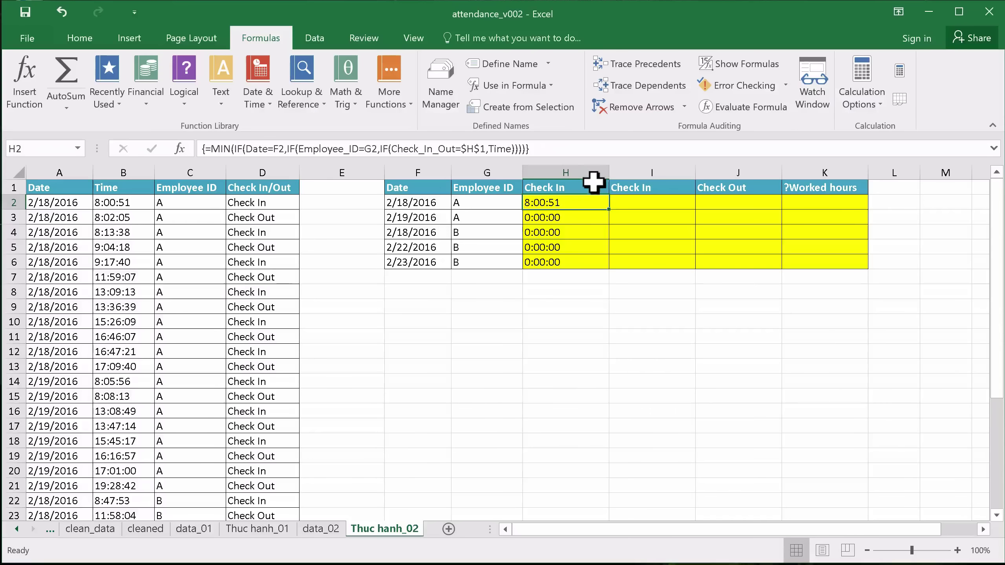
drag(608, 208, 605, 262)
click(566, 319)
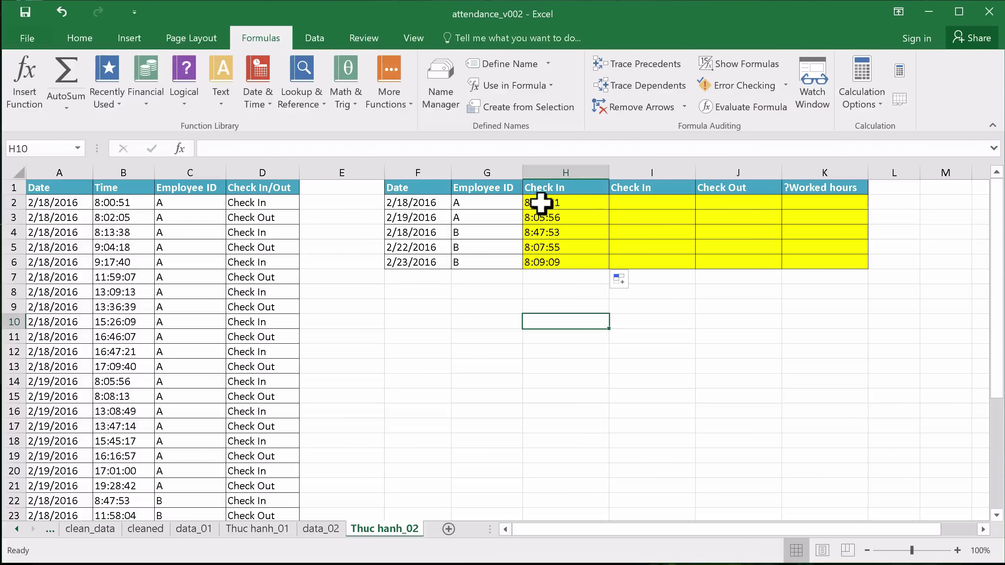
drag(552, 202, 561, 262)
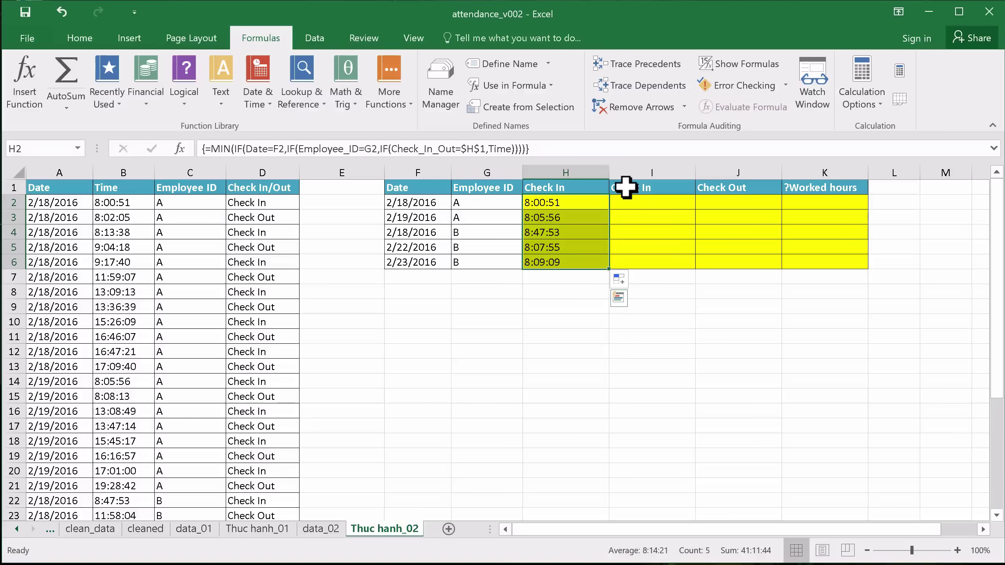
Copy the full text of the H2 Check In formula.
click(645, 196)
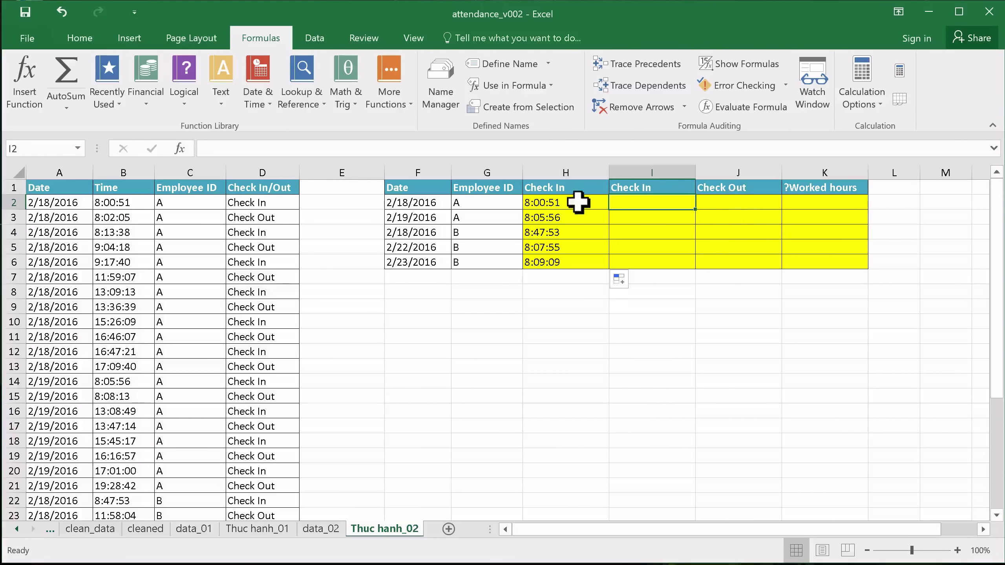
click(556, 196)
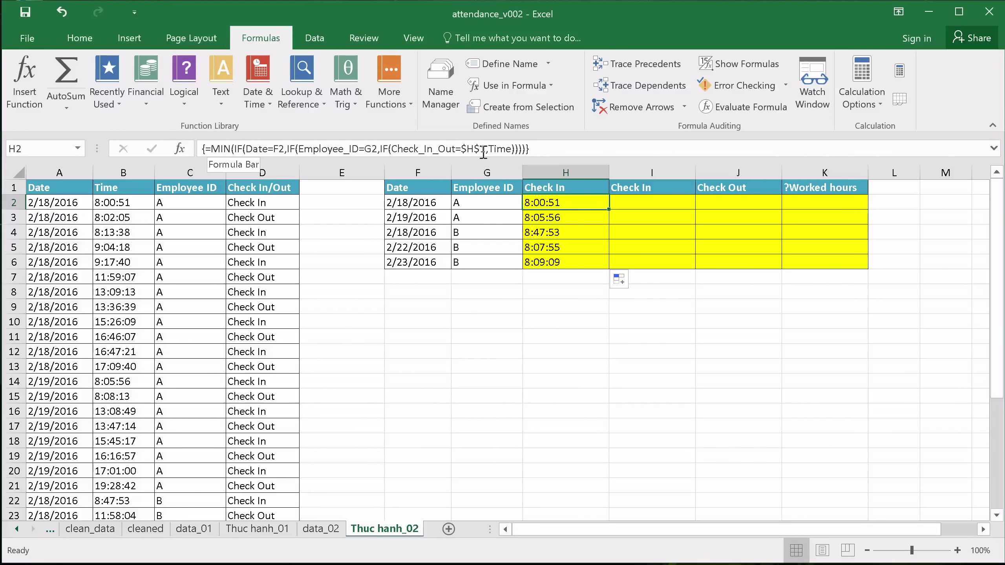
click(530, 149)
drag(530, 149, 136, 151)
key(ctrl+c)
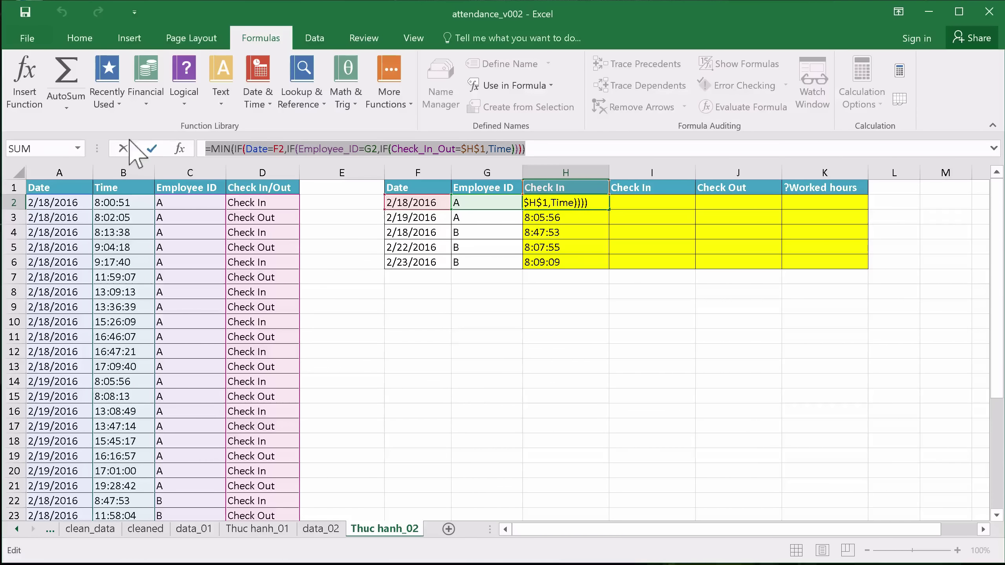
key(ctrl+shift+Return)
Paste it into J2, changing MIN to MAX and $H$1 to $J$1, as an array formula.
click(708, 196)
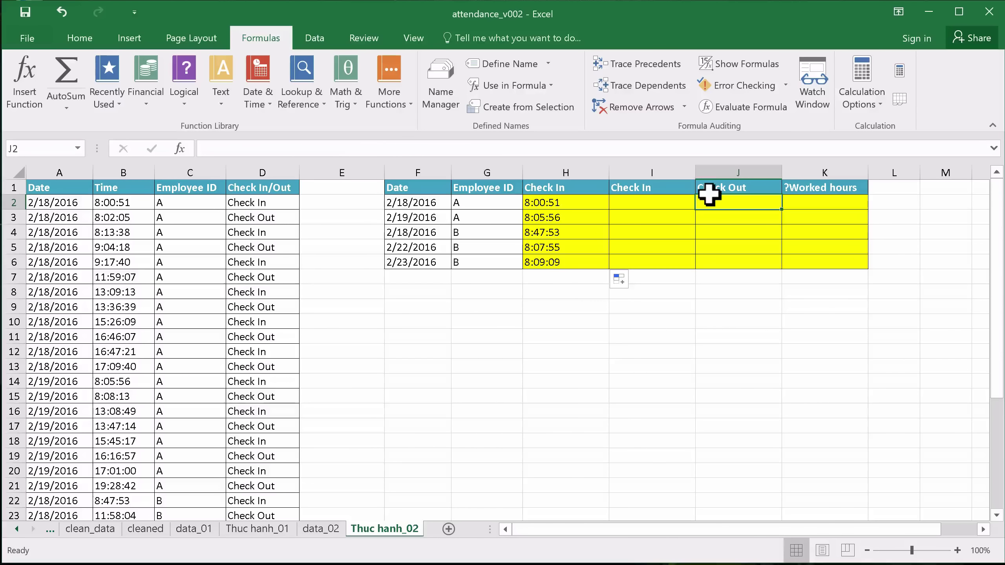
click(296, 149)
key(ctrl+v)
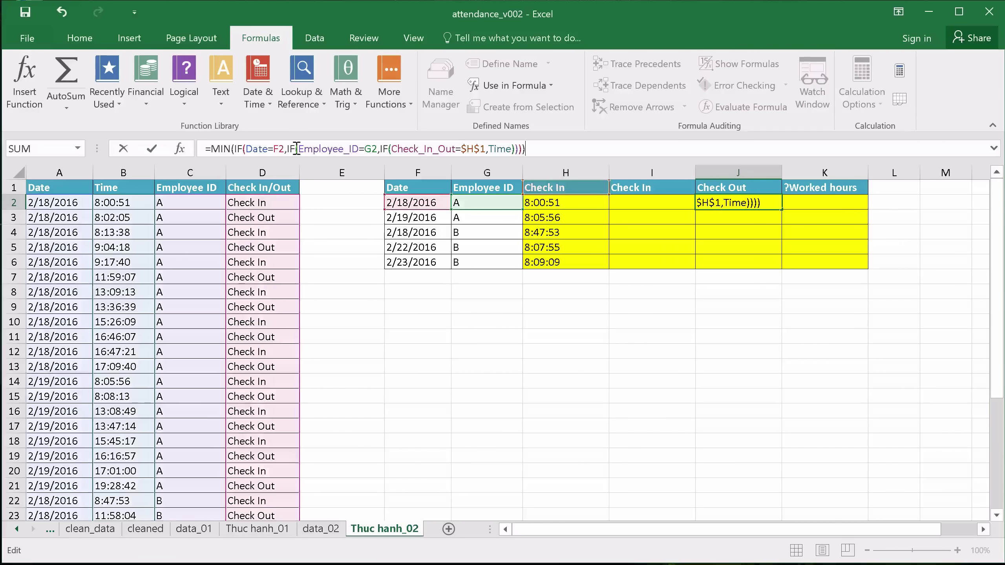
double_click(228, 149)
text(max)
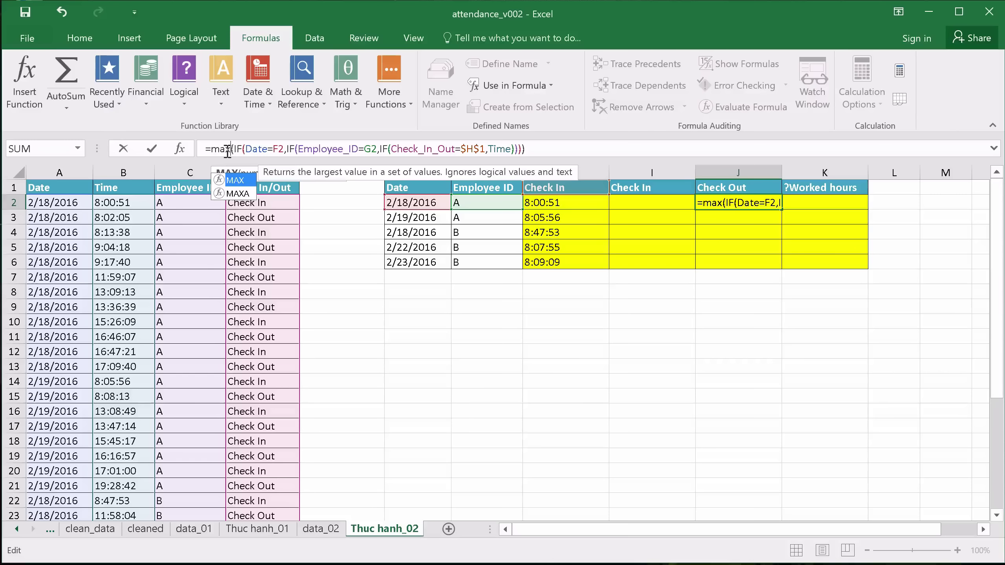
click(475, 150)
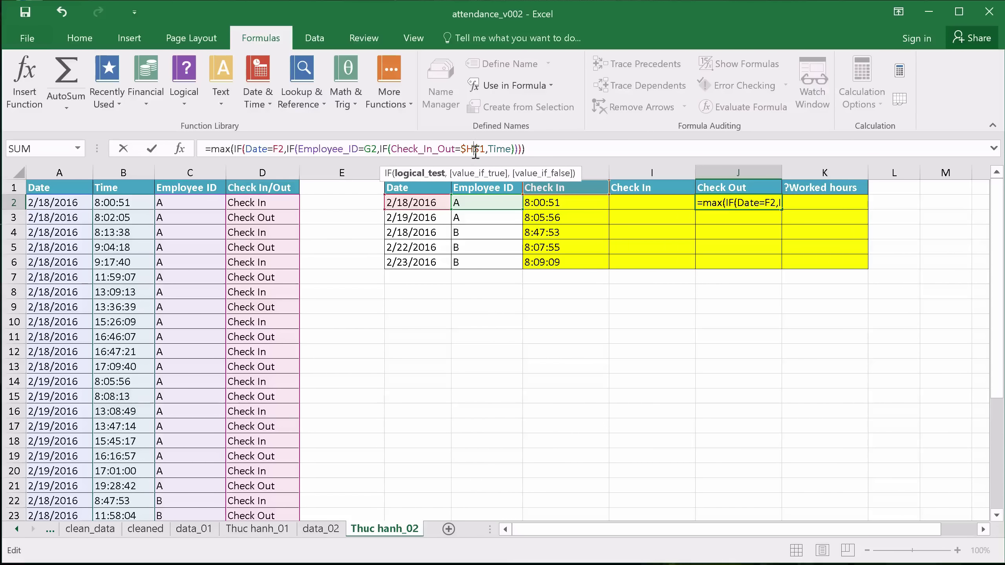
key(BackSpace)
text(J)
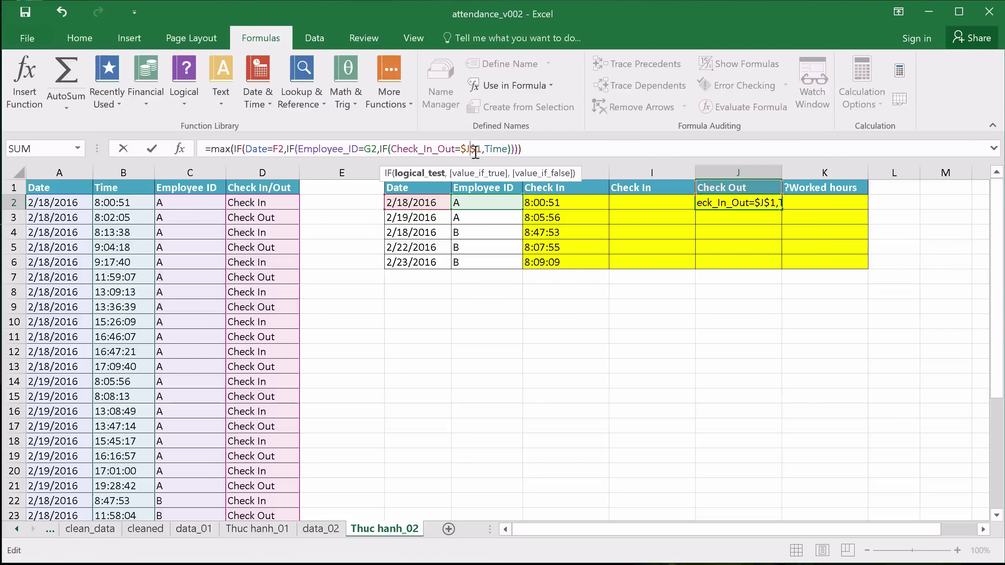
click(541, 145)
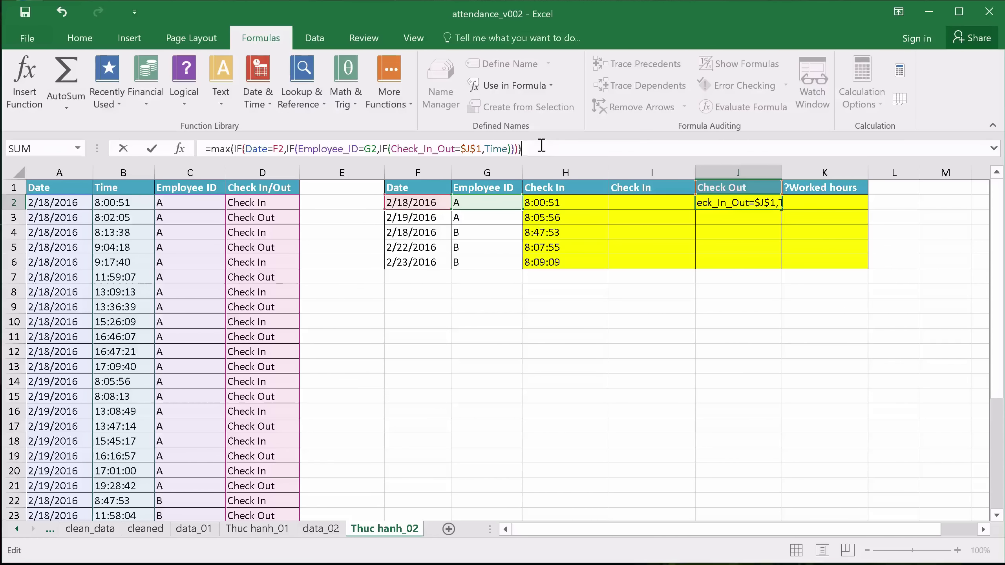
key(ctrl+shift+Return)
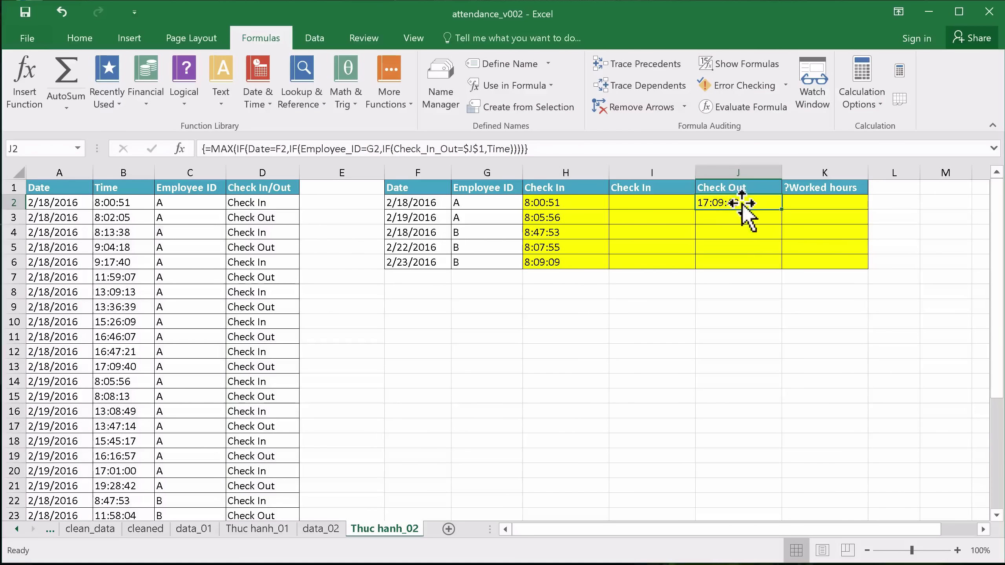
Fill the Check Out formula down to J6 and inspect the last row's values.
click(734, 219)
click(739, 198)
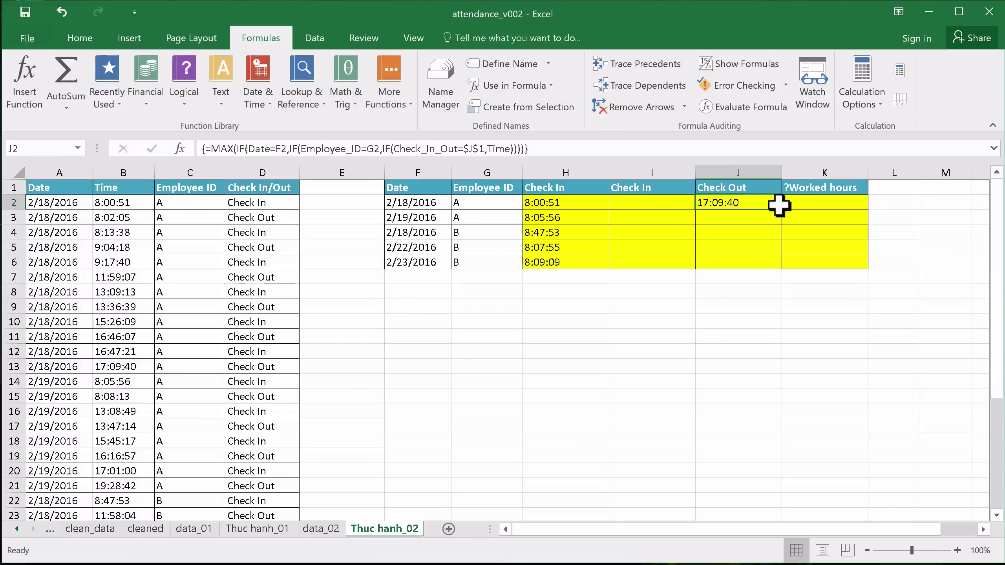
drag(779, 207, 775, 267)
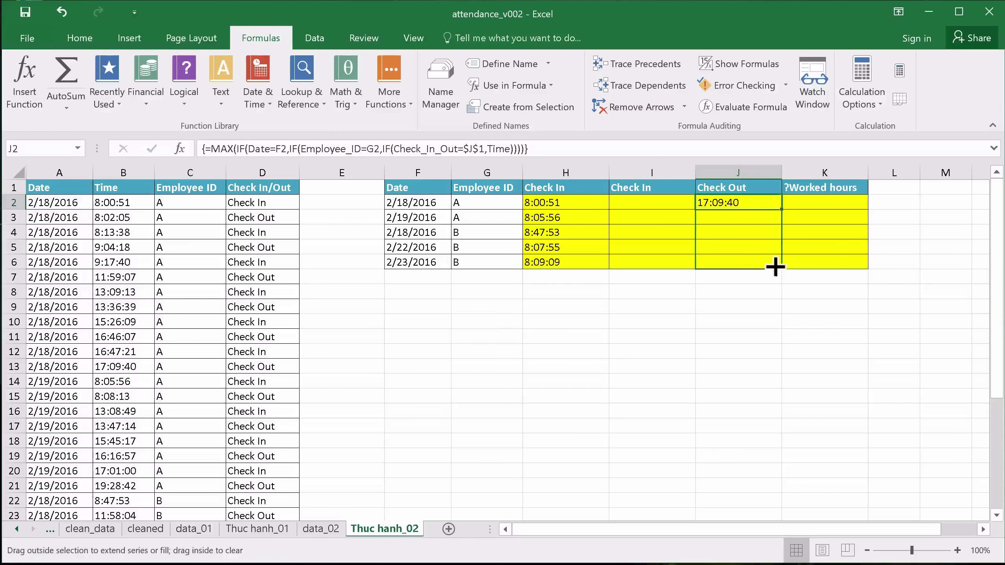
click(745, 305)
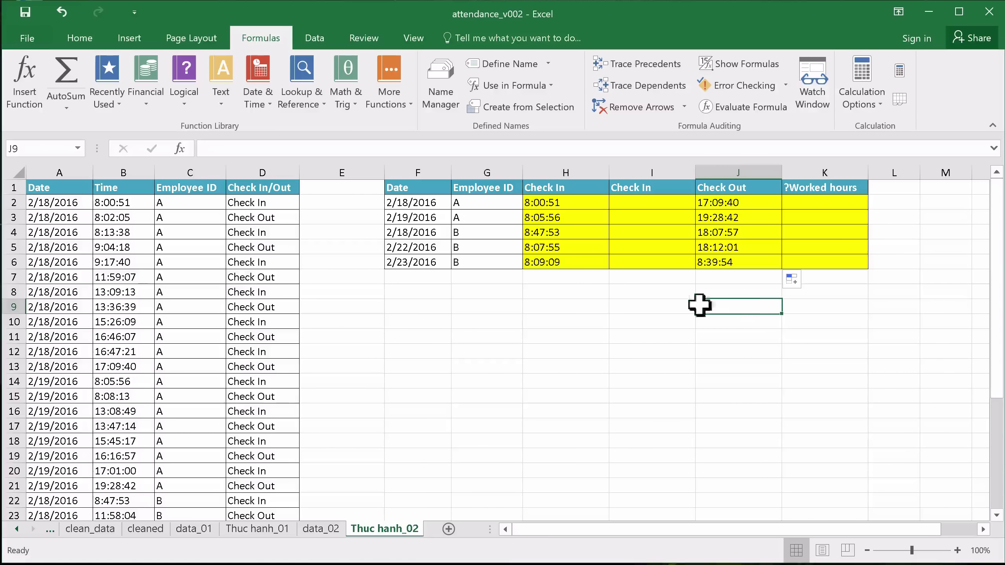
click(407, 258)
drag(550, 255, 712, 255)
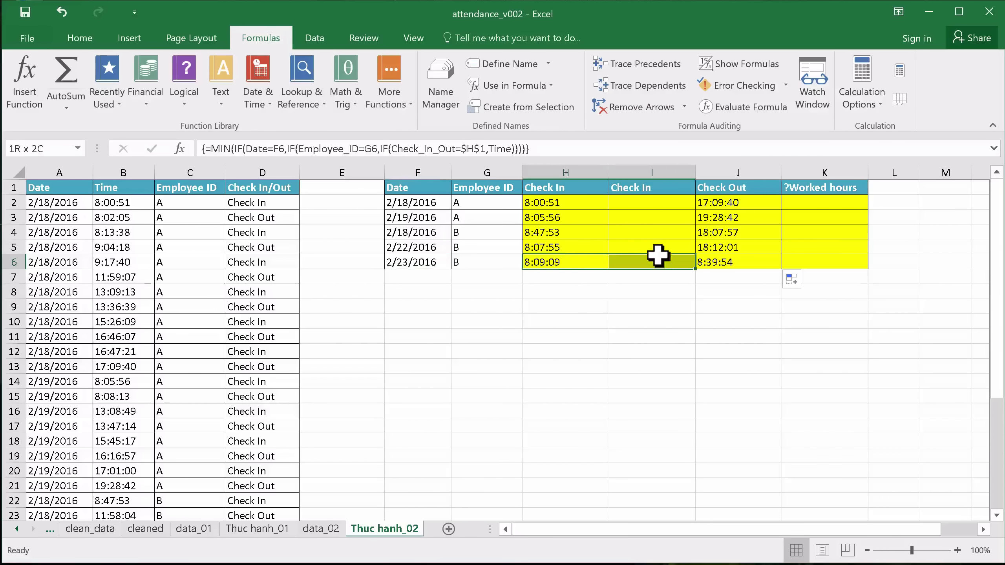
click(729, 253)
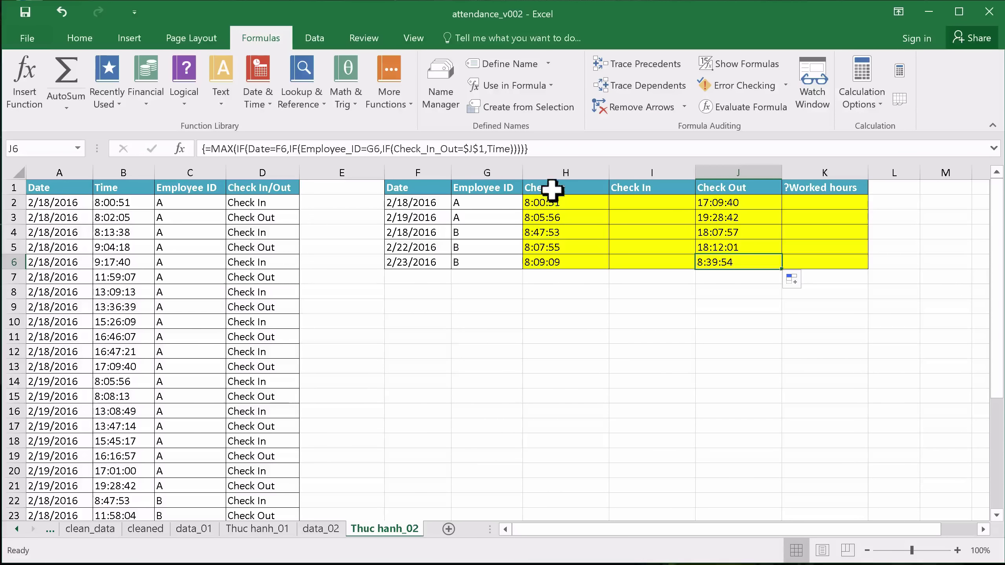
Enter =J2-H2 in K2 to get the first worked hours, 9:08:49.
click(811, 200)
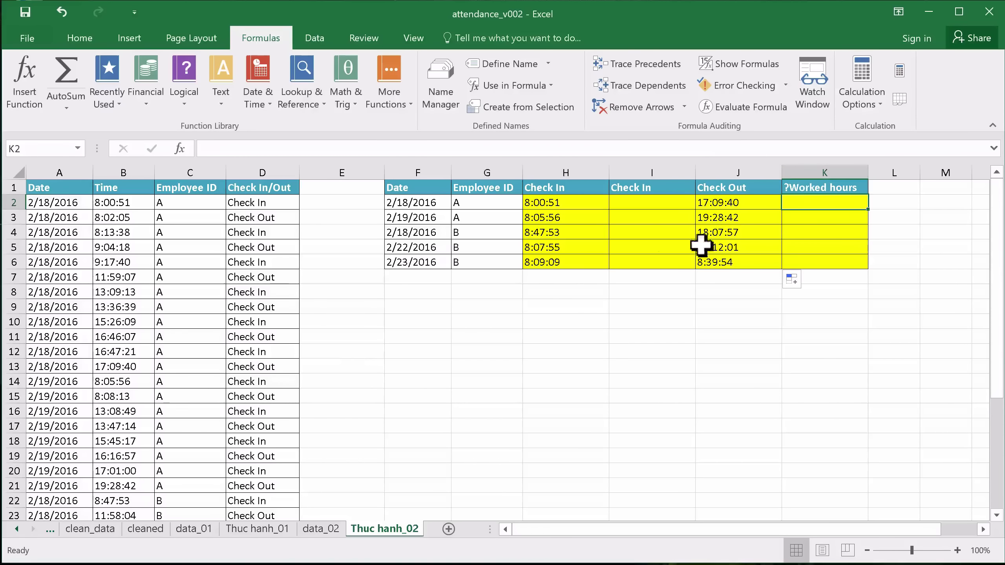
click(717, 196)
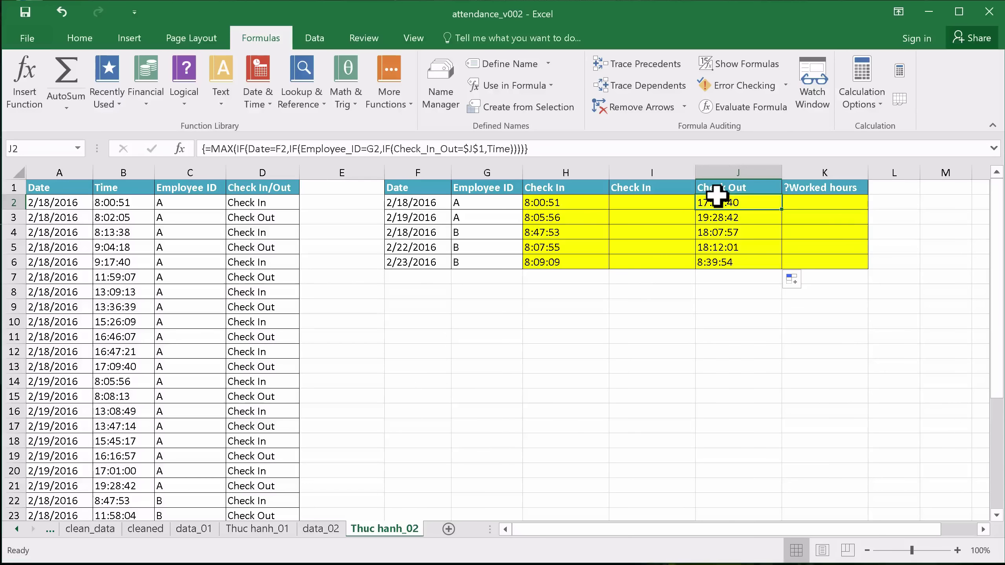
click(820, 196)
text(=)
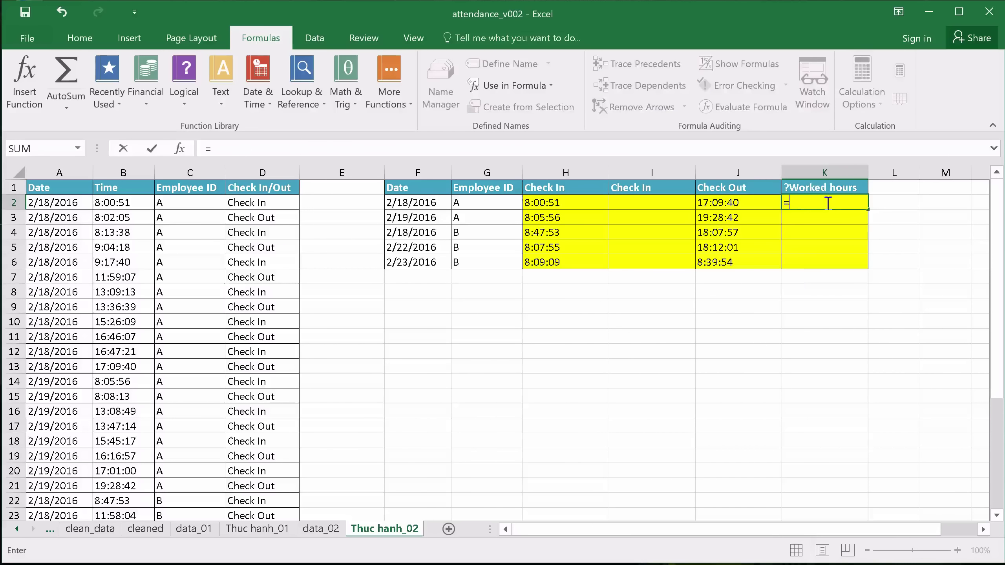
click(734, 203)
text(-)
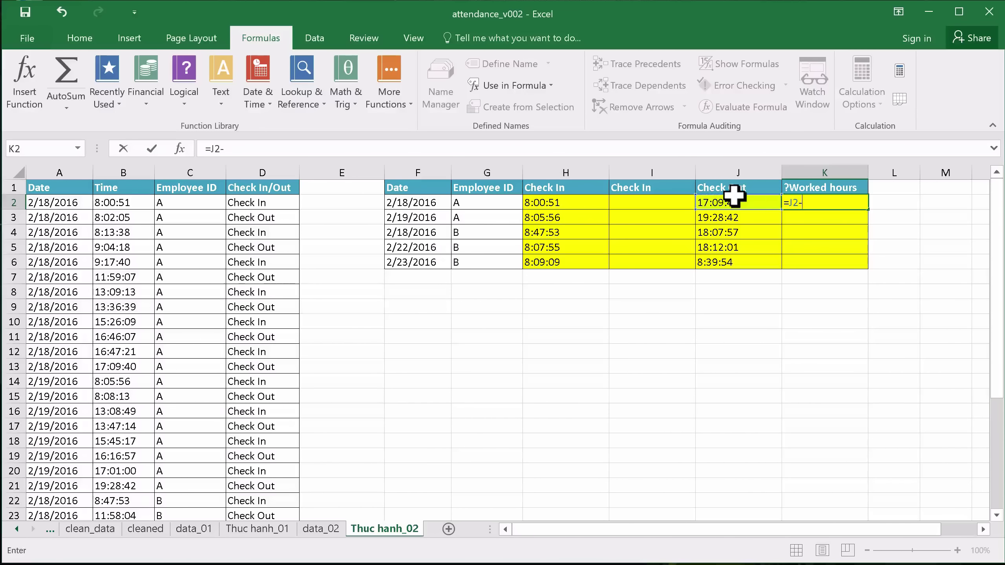
click(582, 197)
key(Return)
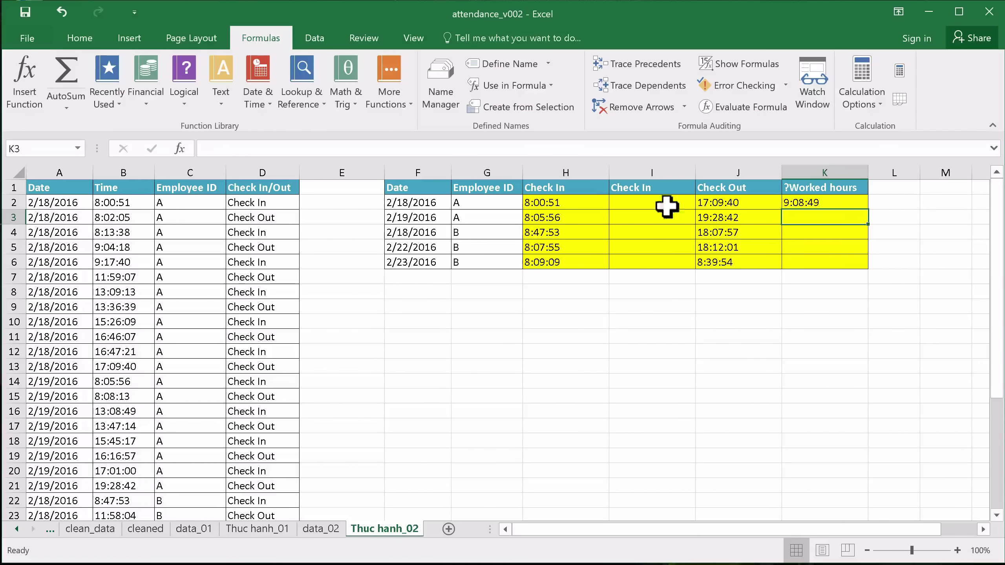
Fill K2 down to K6 and check the last row's date, employee ID and result.
click(797, 198)
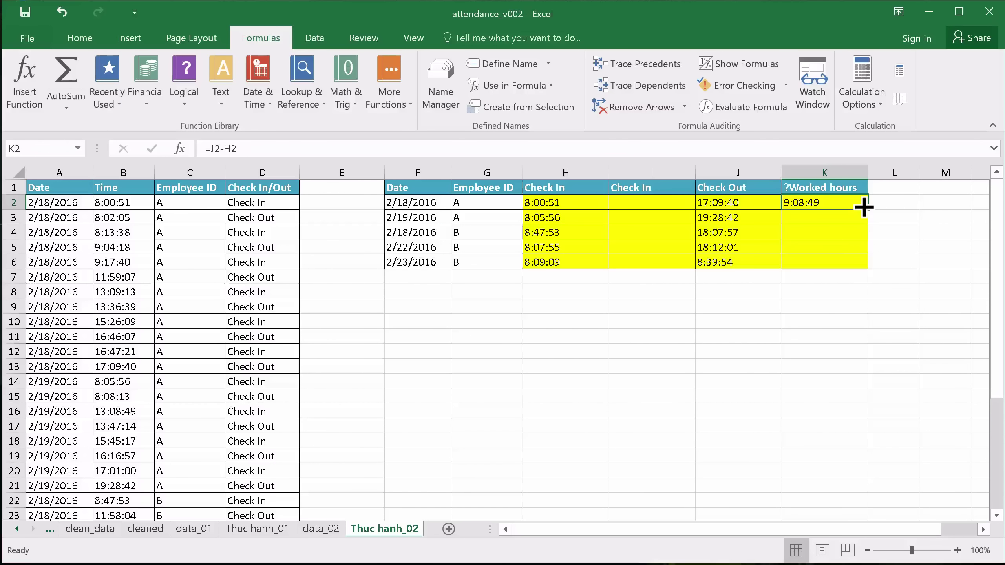
drag(863, 207, 863, 266)
click(846, 349)
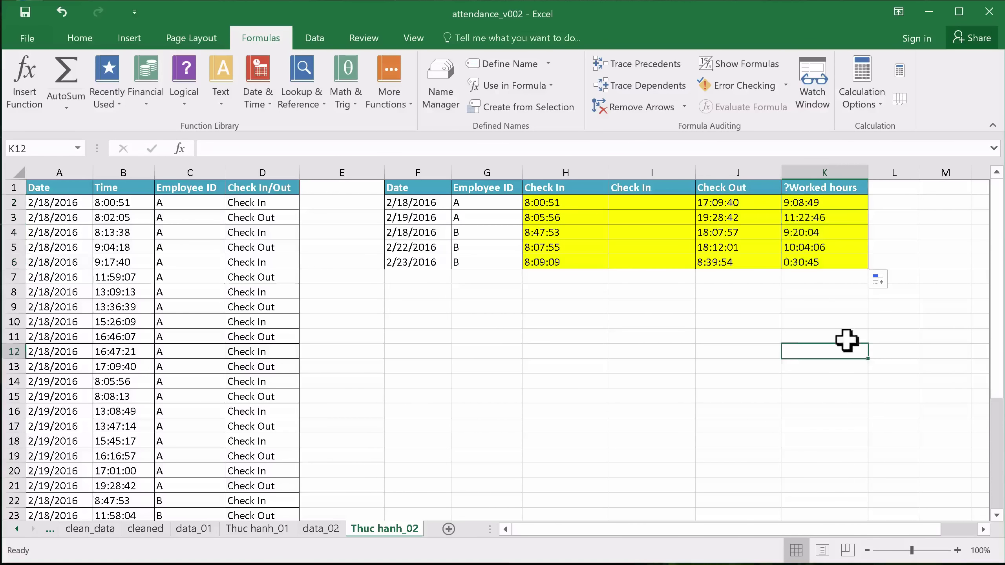
click(479, 260)
click(398, 257)
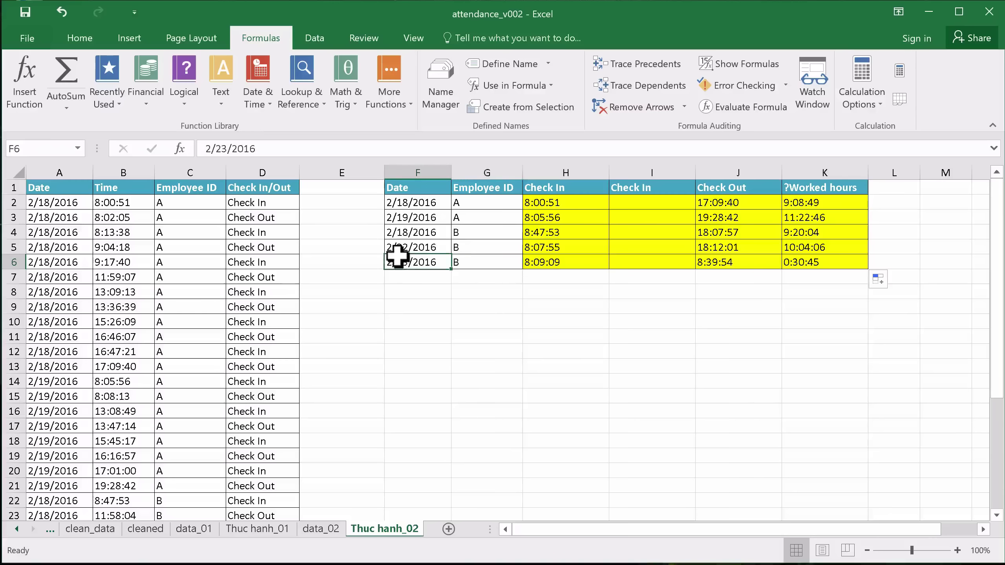
click(803, 262)
click(758, 303)
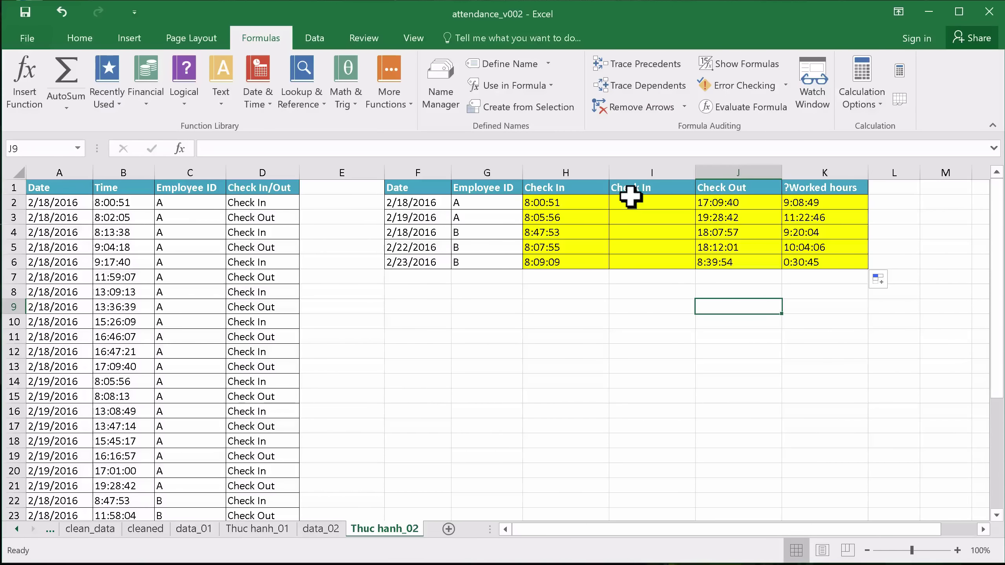
click(319, 529)
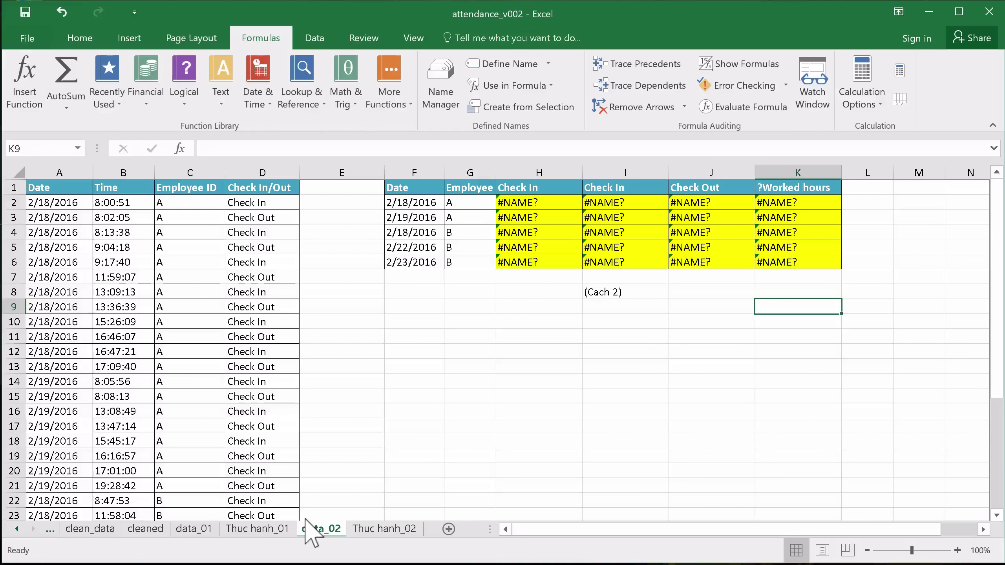
click(618, 200)
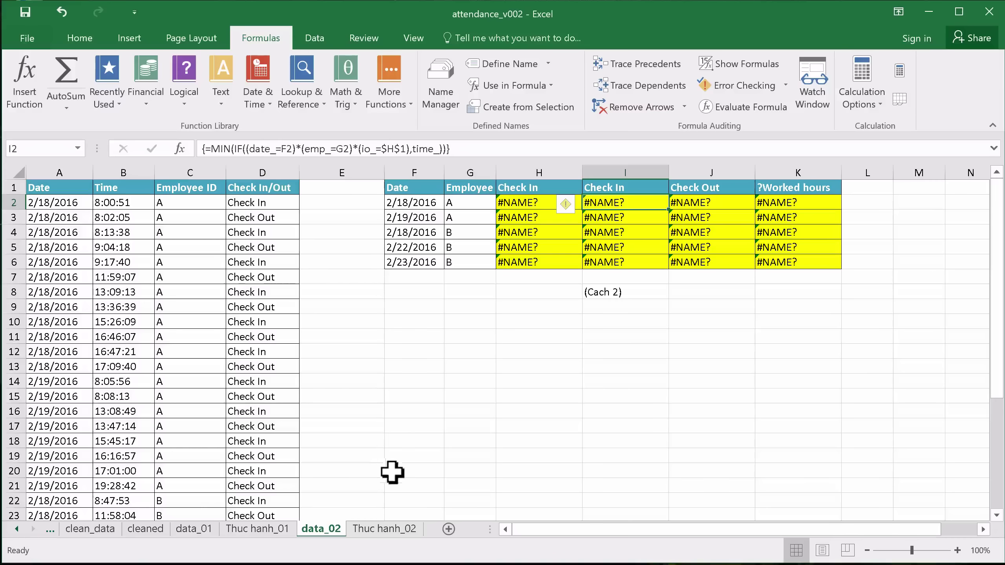
click(384, 528)
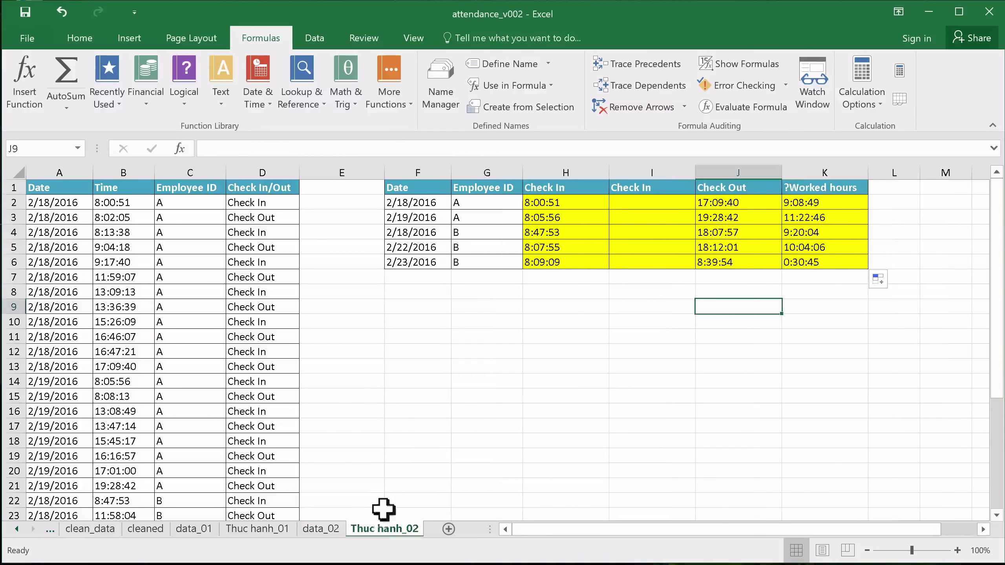
click(633, 199)
In I2, begin =max(if((Date=F2)*(Employee_ID=G2 using the range-name suggestions.
click(247, 144)
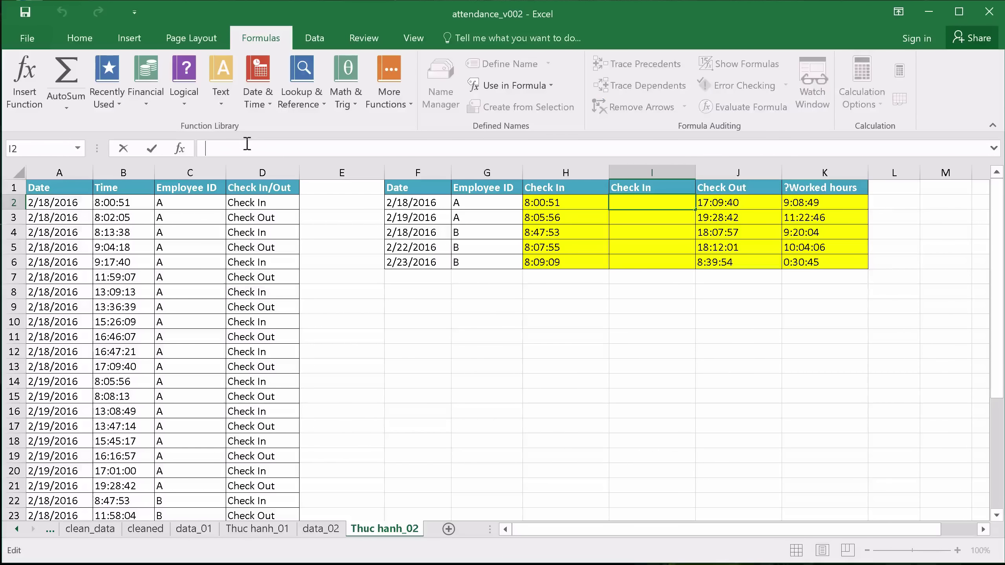
text(=max()
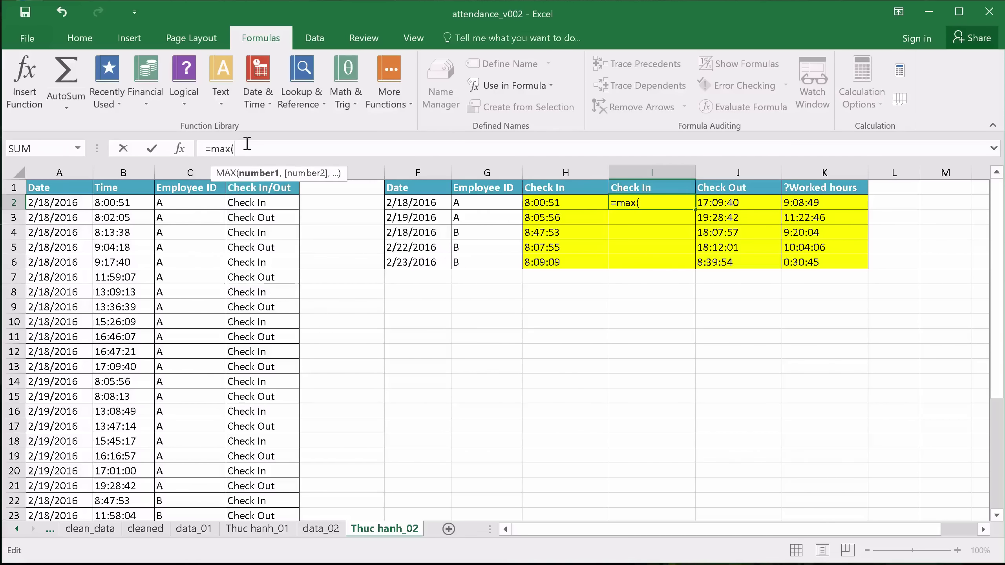
text(if)
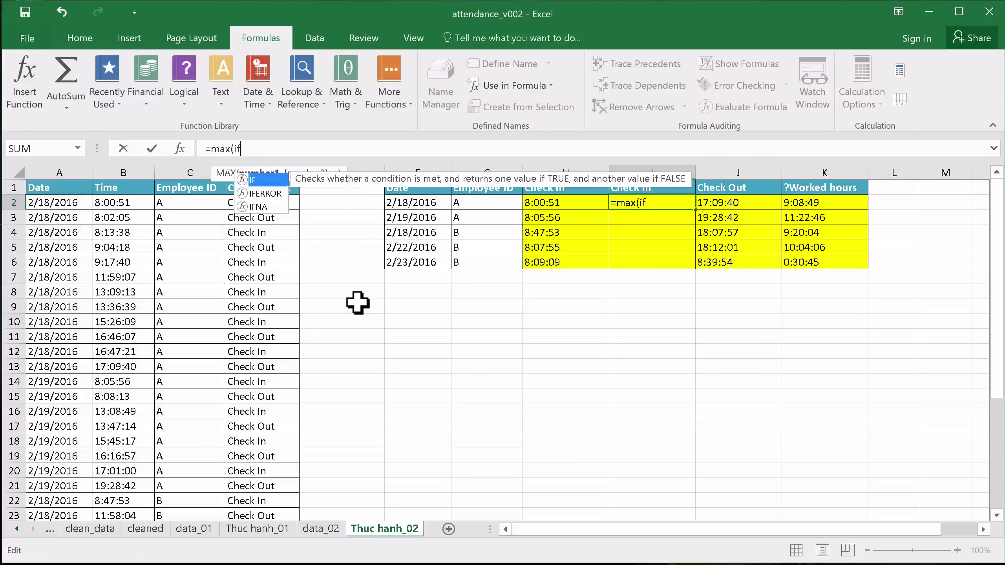
text((()
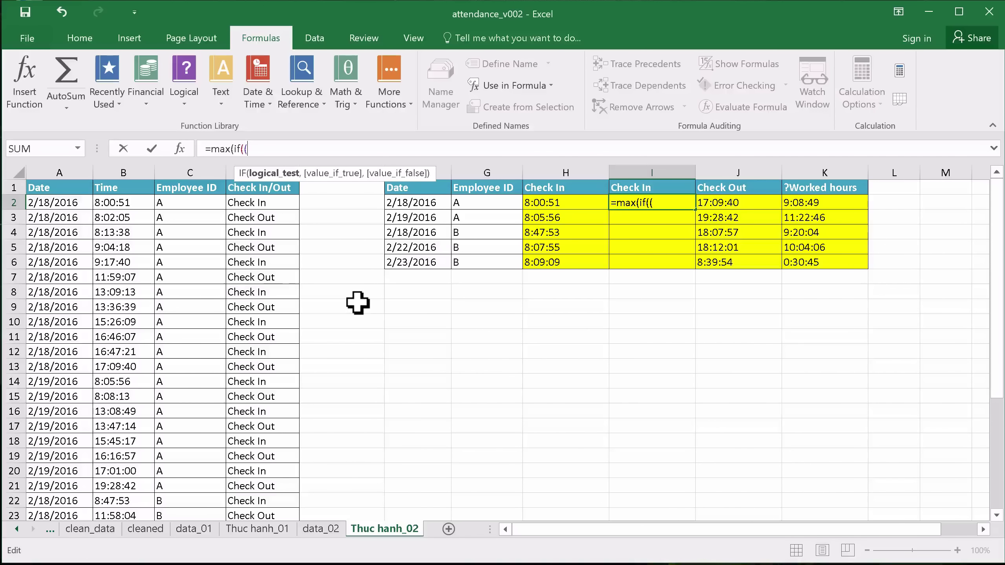
text(Date=)
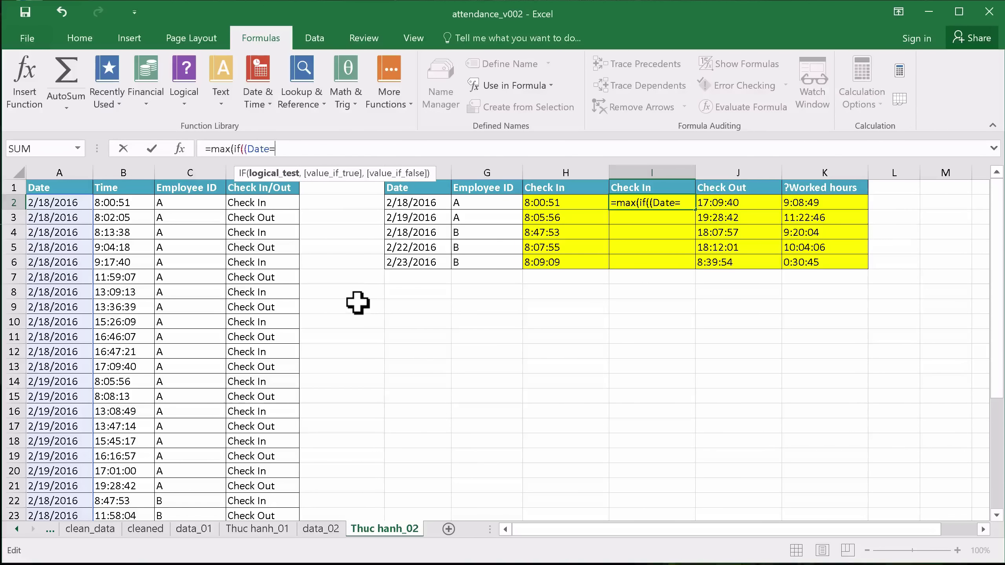
click(409, 199)
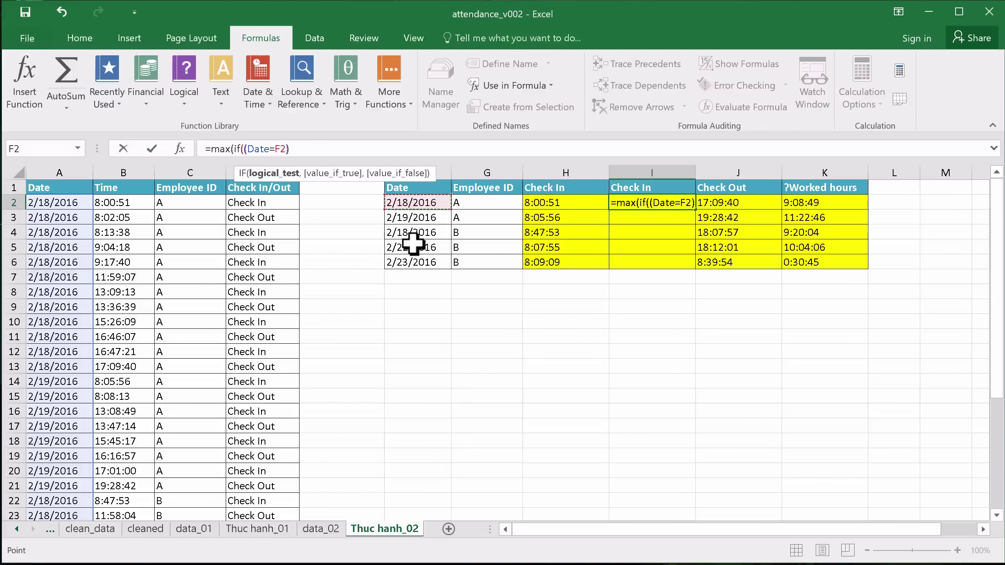
text(*)
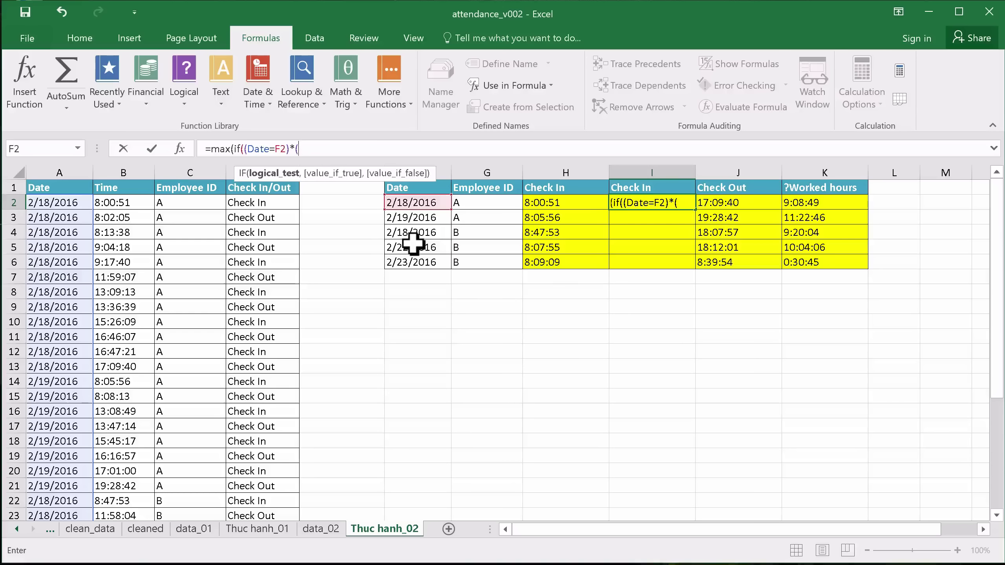
text(em)
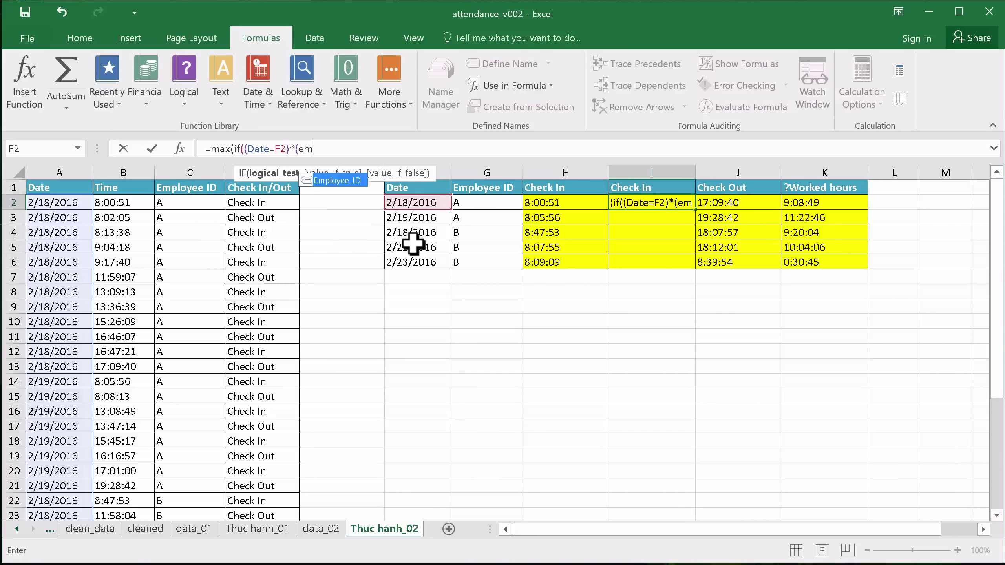
key(Tab)
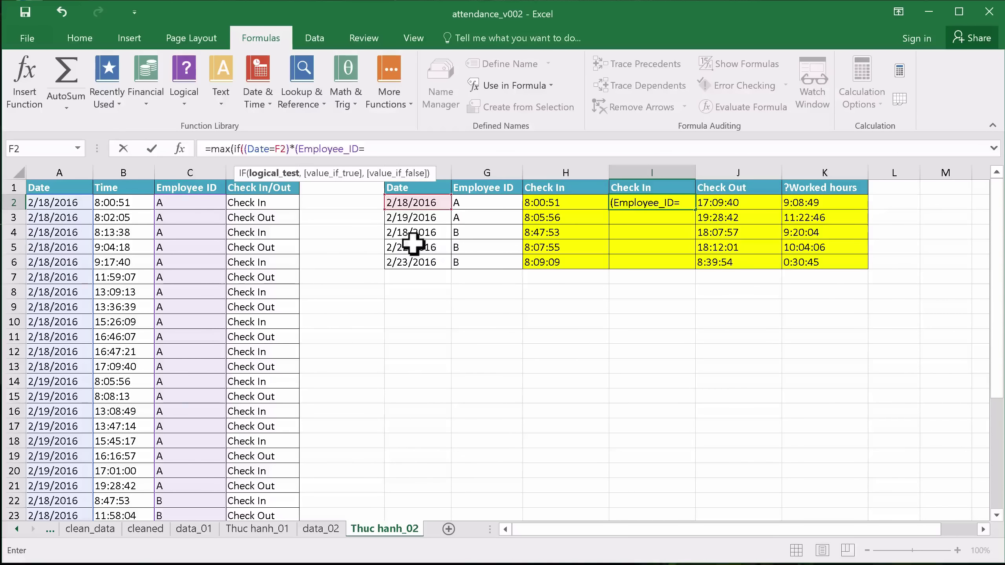
click(477, 200)
Add *(Check_In_Out=$I$1),Time and commit as an array formula returning 16:47:21.
text())
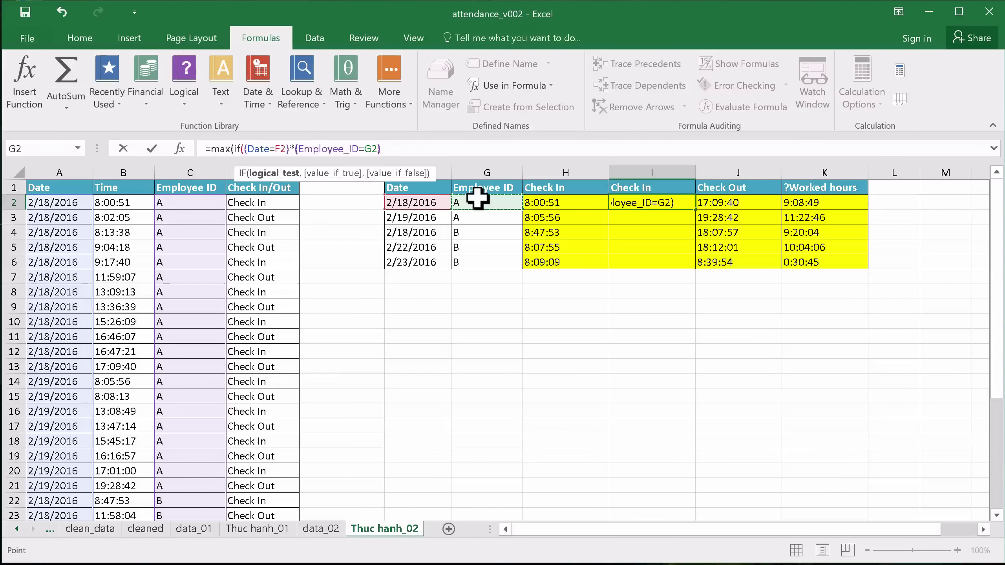
text(*)
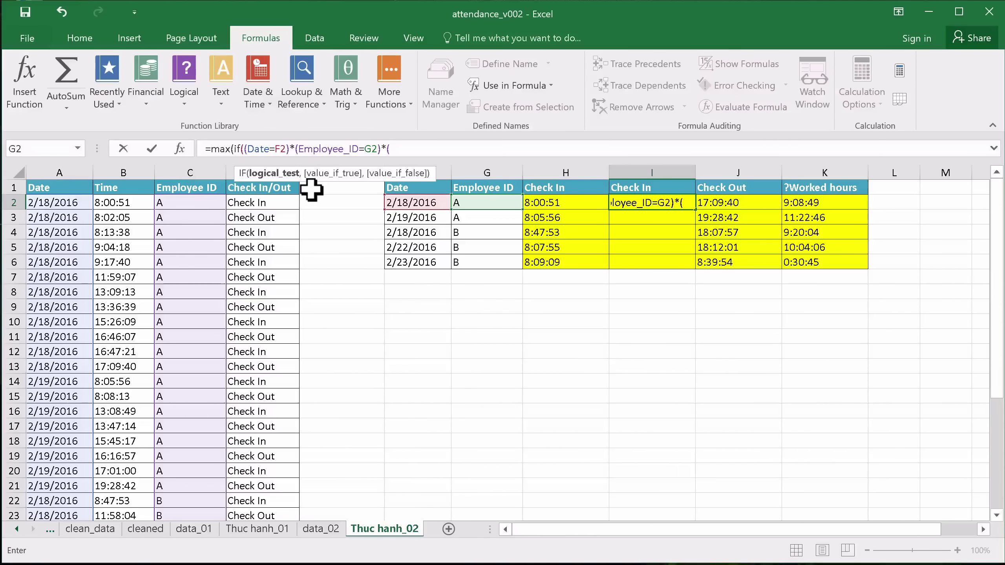
text(ch)
key(Down)
key(Tab)
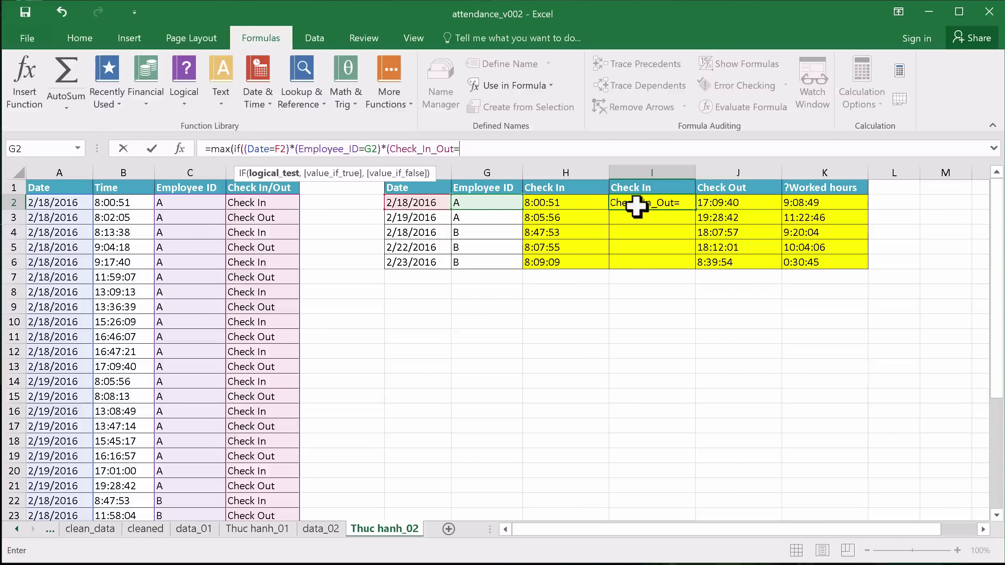
text(=)
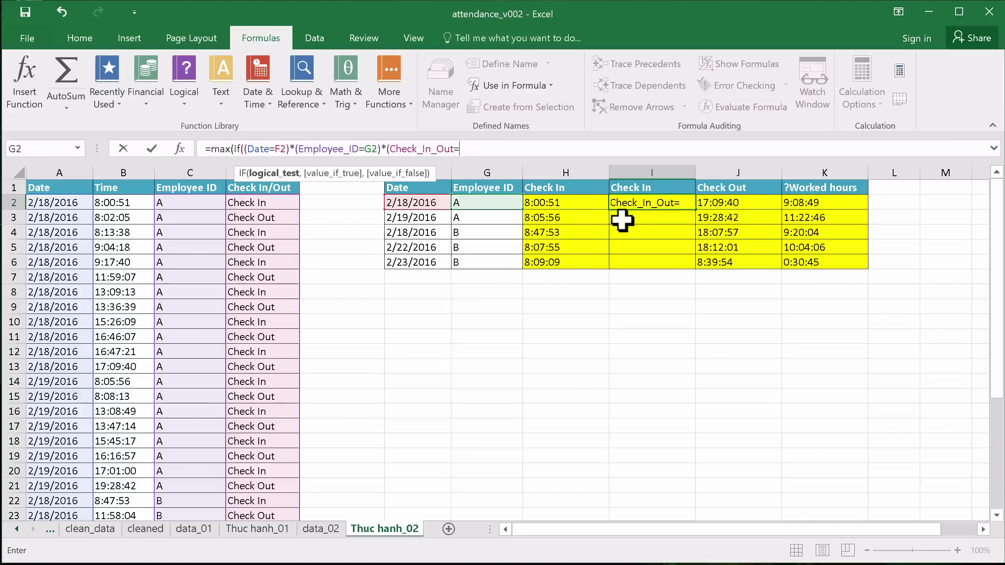
click(644, 182)
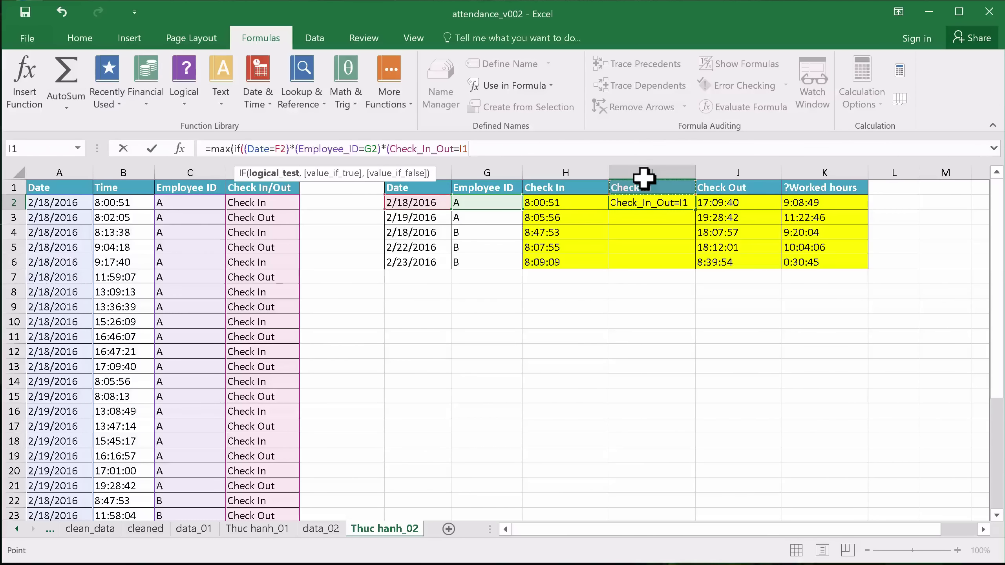
key(F4)
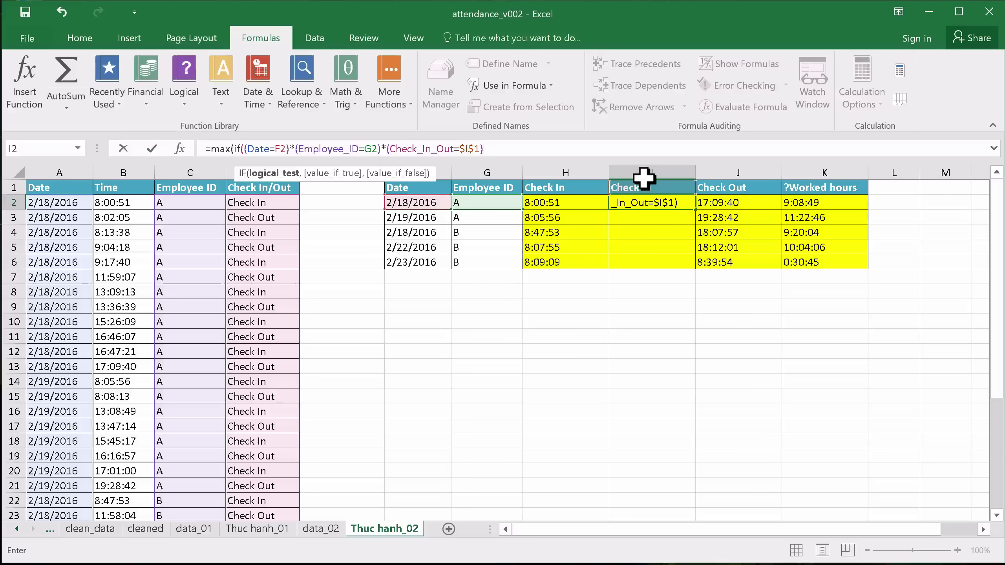
text(,)
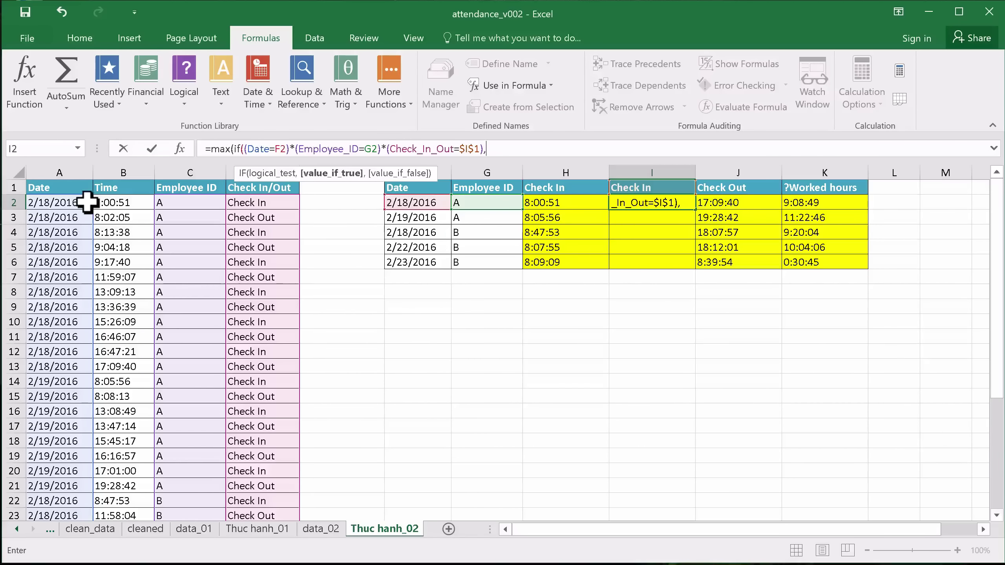
text(tim)
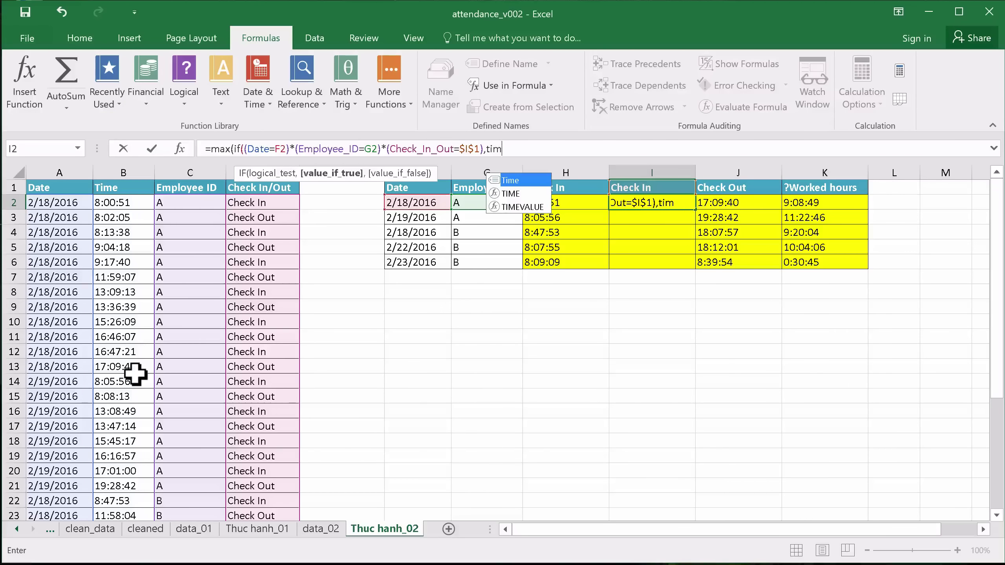
key(Tab)
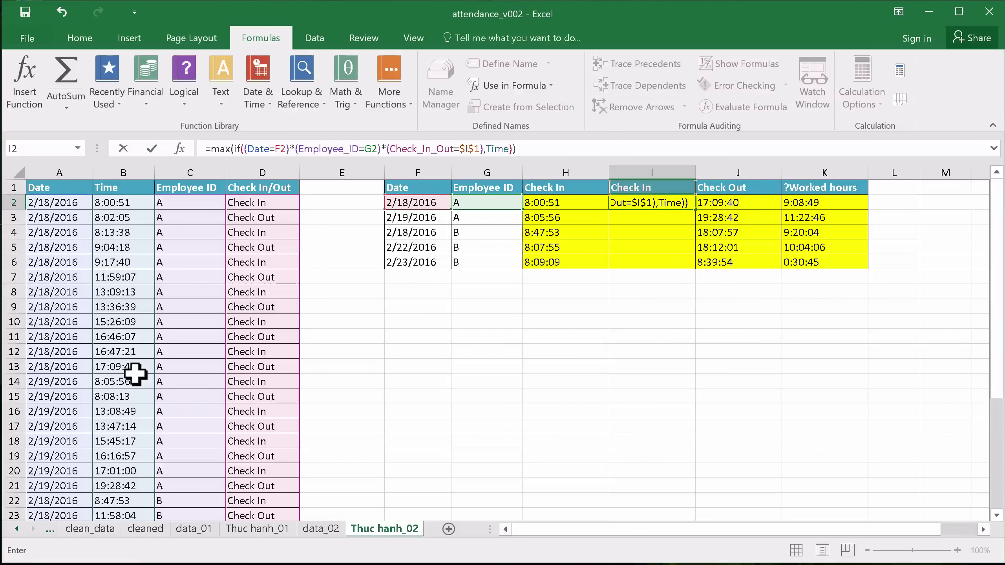
key(ctrl+shift+Return)
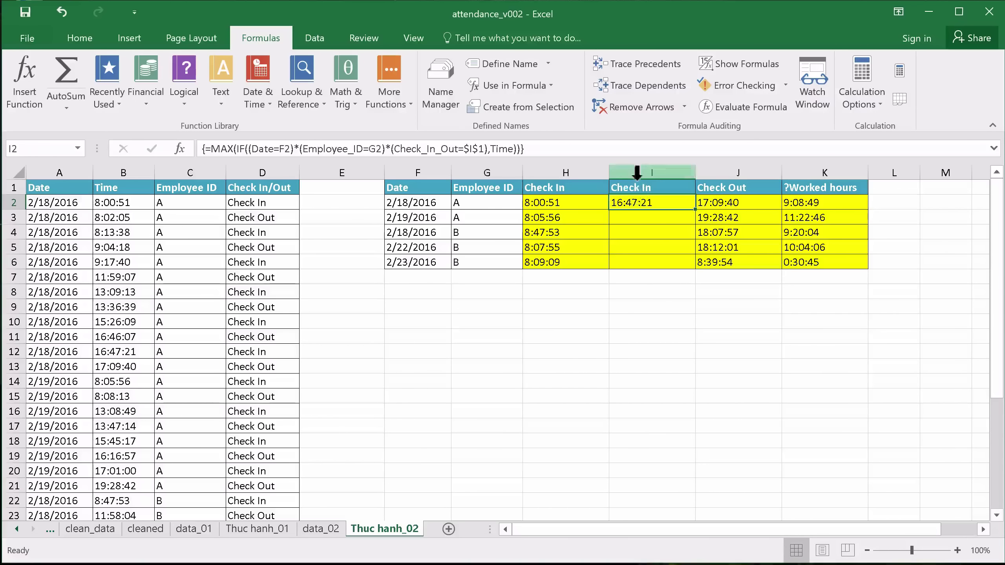
double_click(221, 149)
Change the I2 function to MIN as an array formula and fill it down to I6.
text(min)
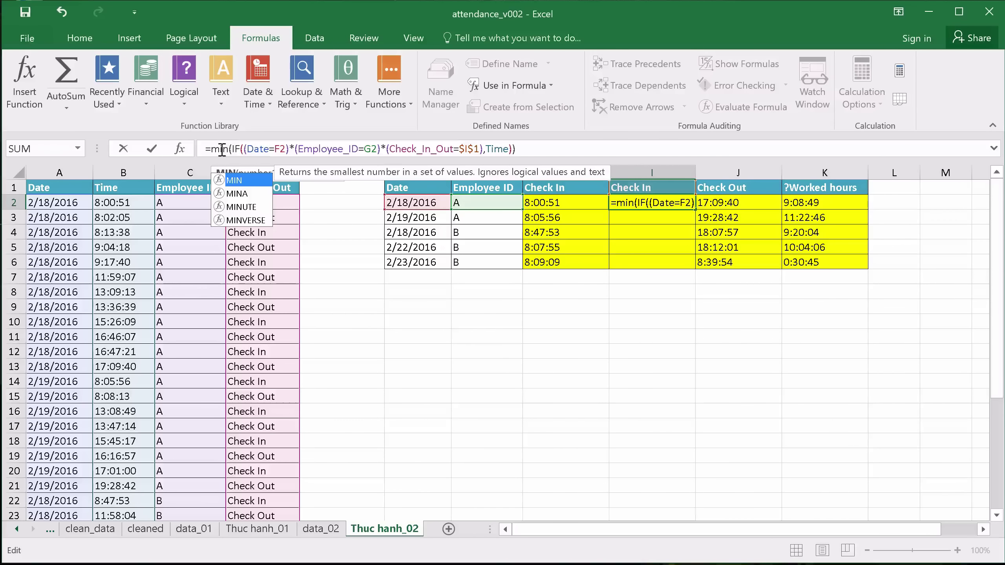
key(ctrl+shift+Return)
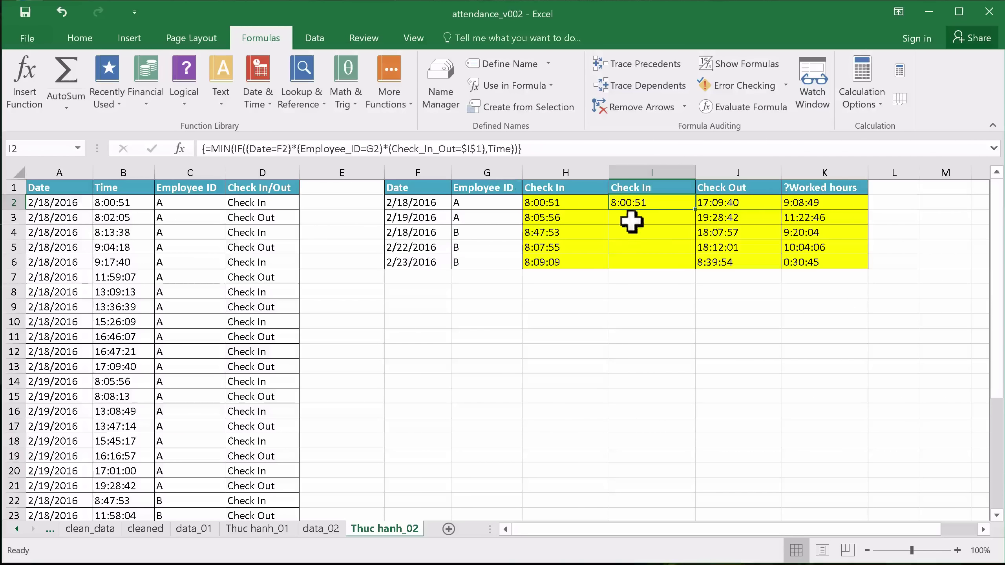
double_click(694, 209)
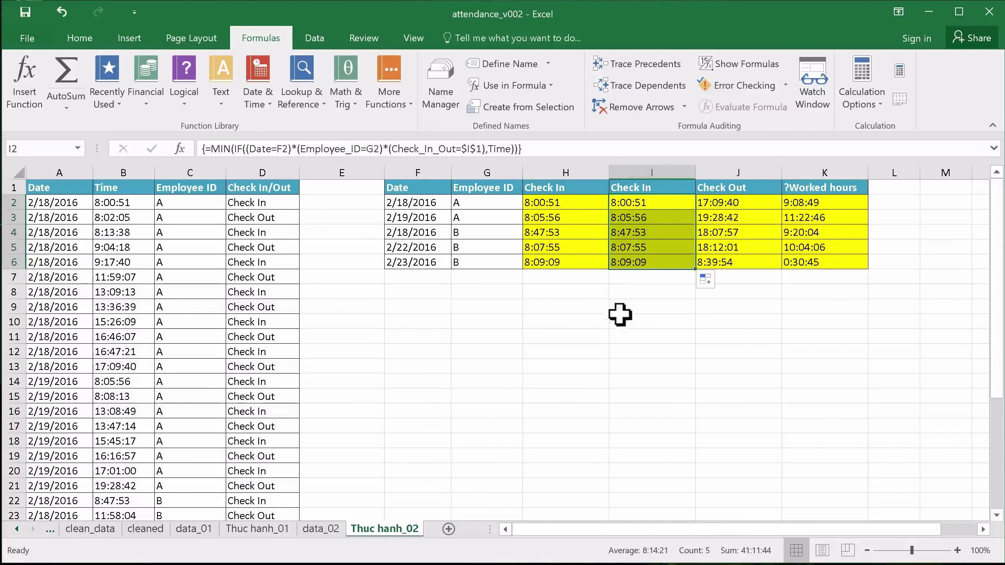
click(633, 335)
Compare I2:I6 with the Check In times in H2:H6 and inspect the Worked hours formulas in K2:K6.
drag(556, 202, 646, 202)
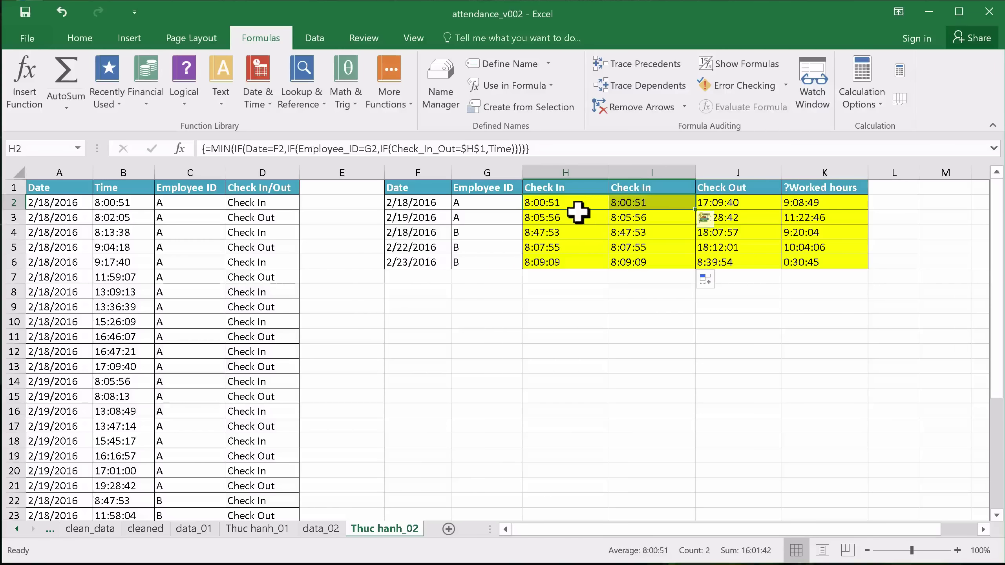
mouse_move(579, 217)
mouse_down()
mouse_move(631, 218)
mouse_move(647, 232)
mouse_up()
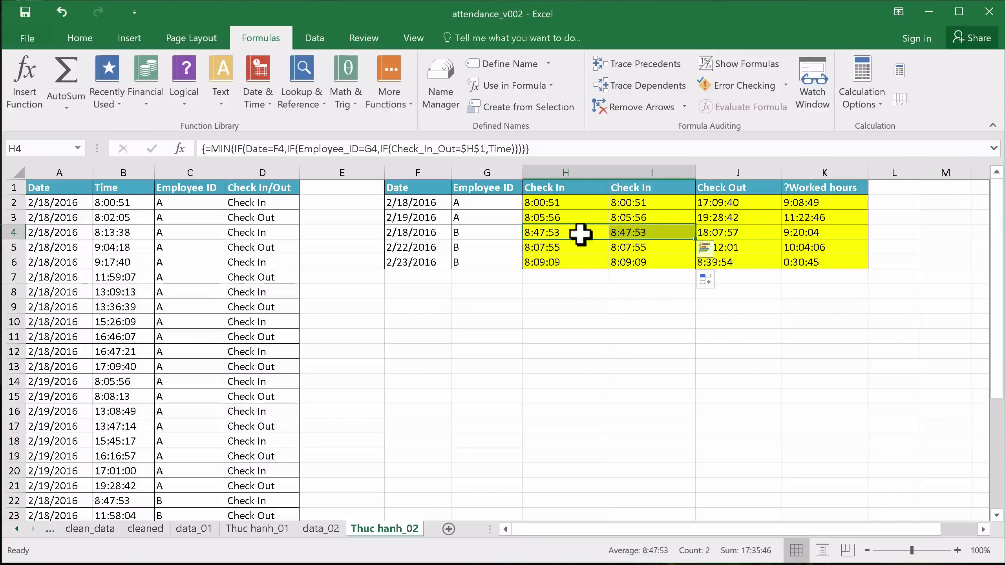
drag(581, 247, 640, 246)
drag(582, 261, 648, 261)
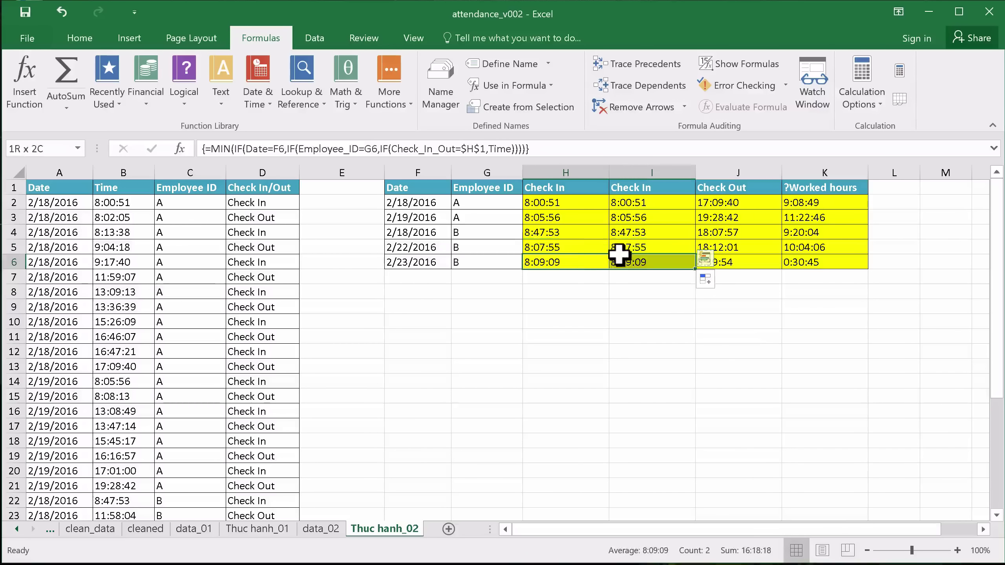
click(675, 321)
drag(816, 202, 825, 259)
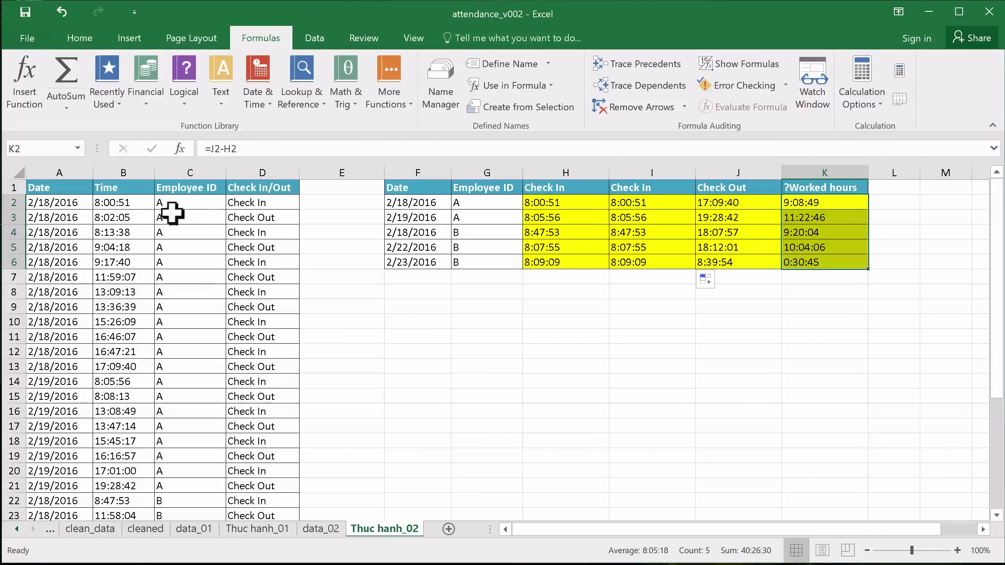
Review the Time values and data ranges on the Thuc hanh_02 sheet.
click(129, 216)
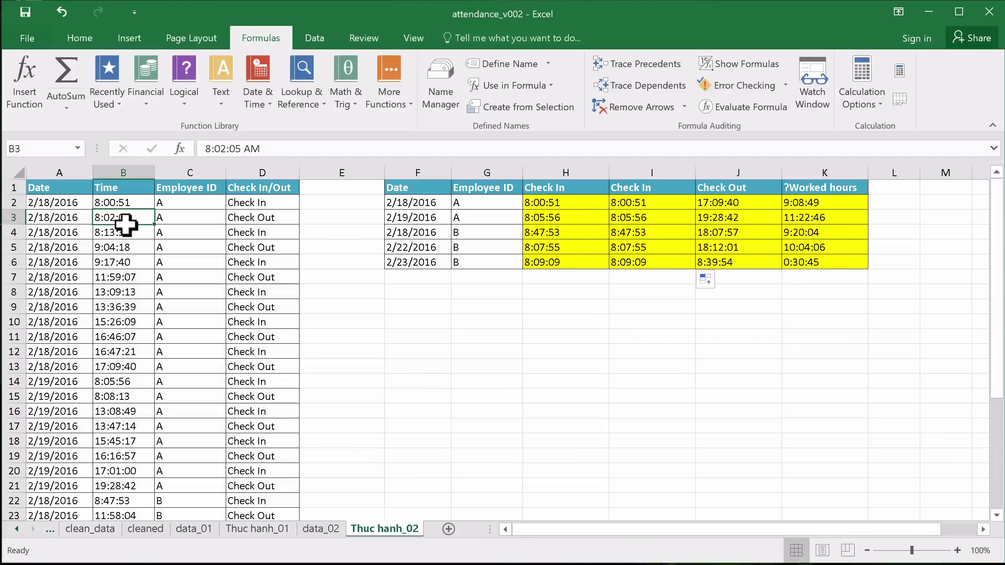
click(559, 333)
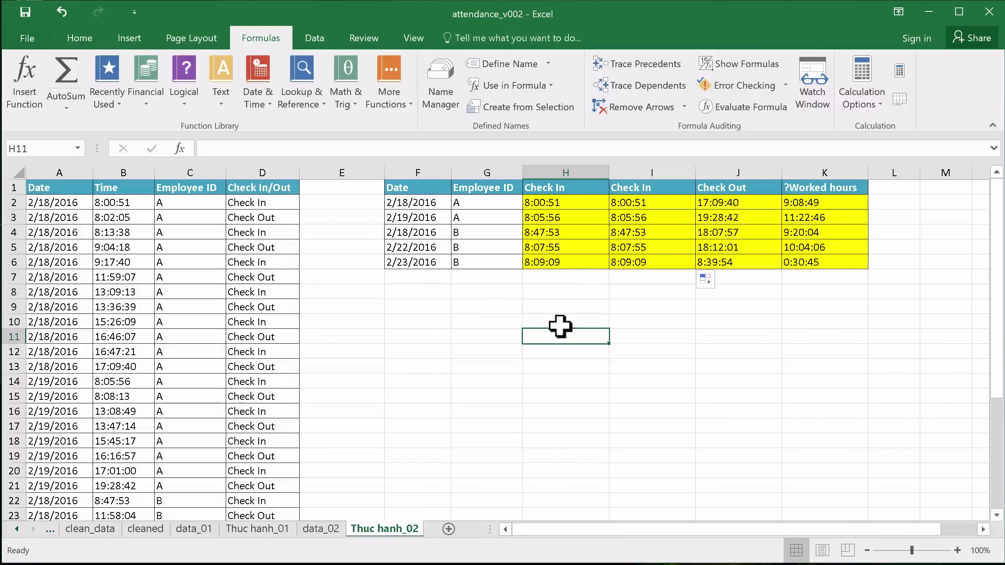
drag(455, 291, 624, 357)
click(391, 449)
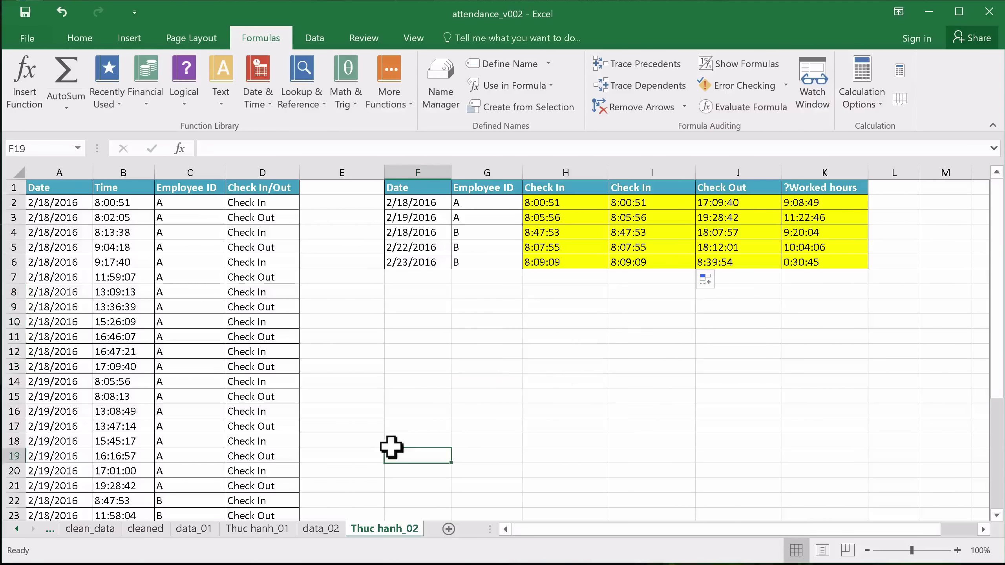
drag(407, 292, 413, 425)
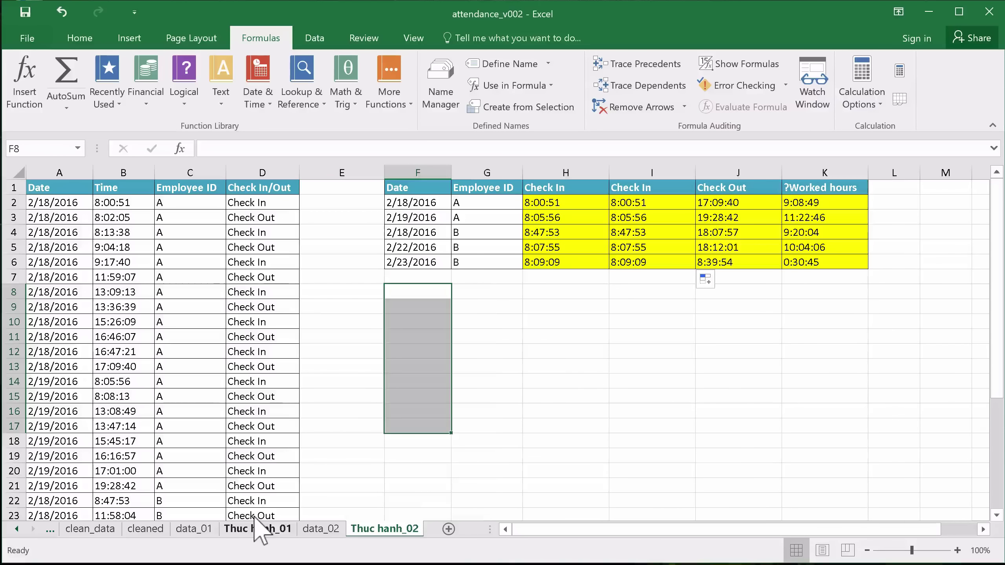
Switch to Thuc hanh_01 and inspect the SUMPRODUCT Worked hours formula in H2.
click(255, 528)
click(519, 390)
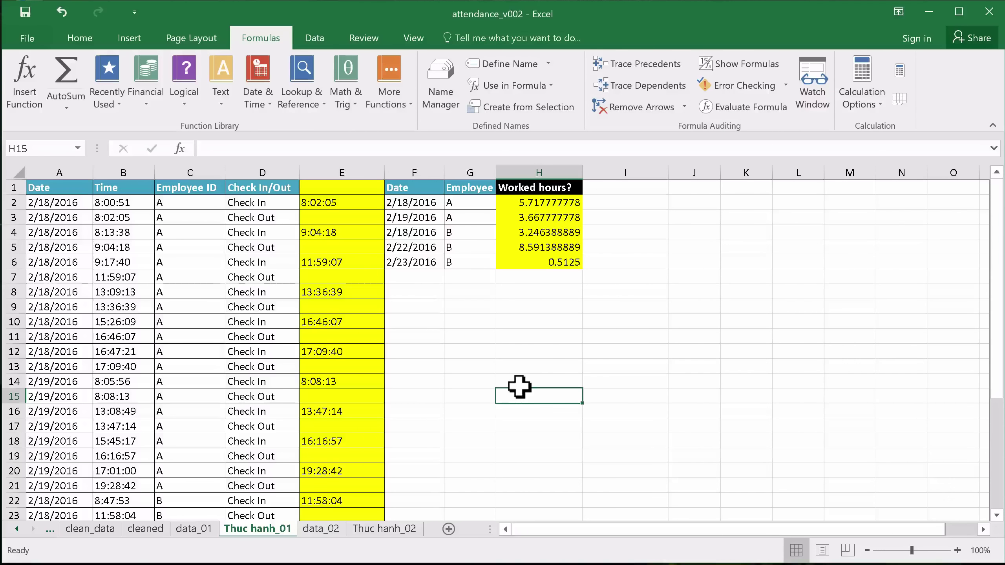
click(545, 197)
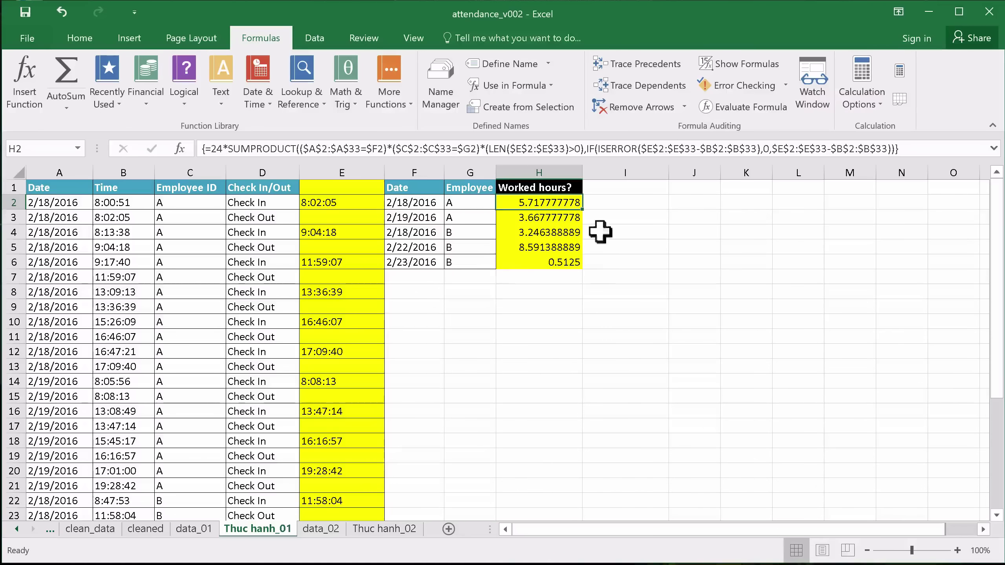
click(672, 317)
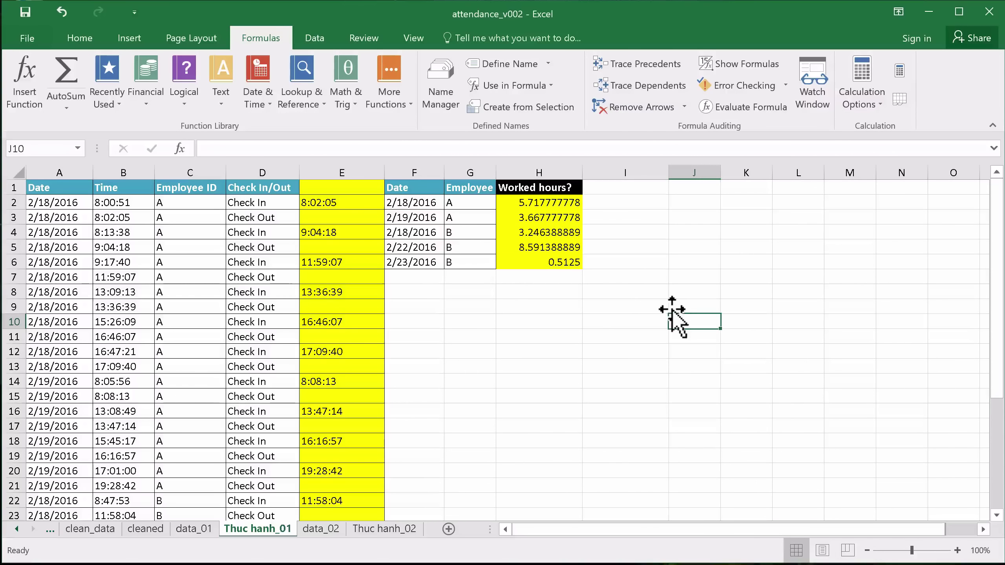
click(539, 199)
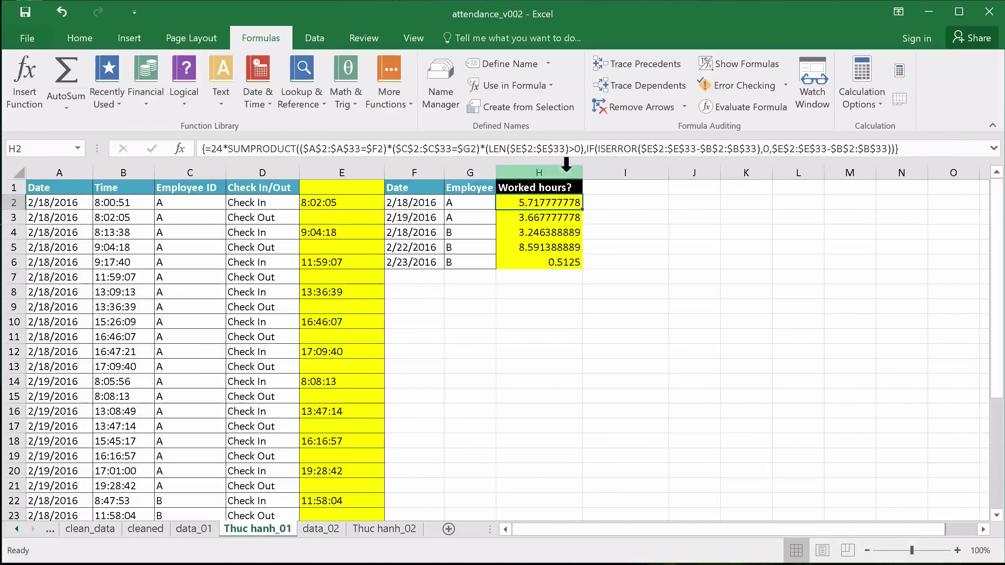
click(679, 333)
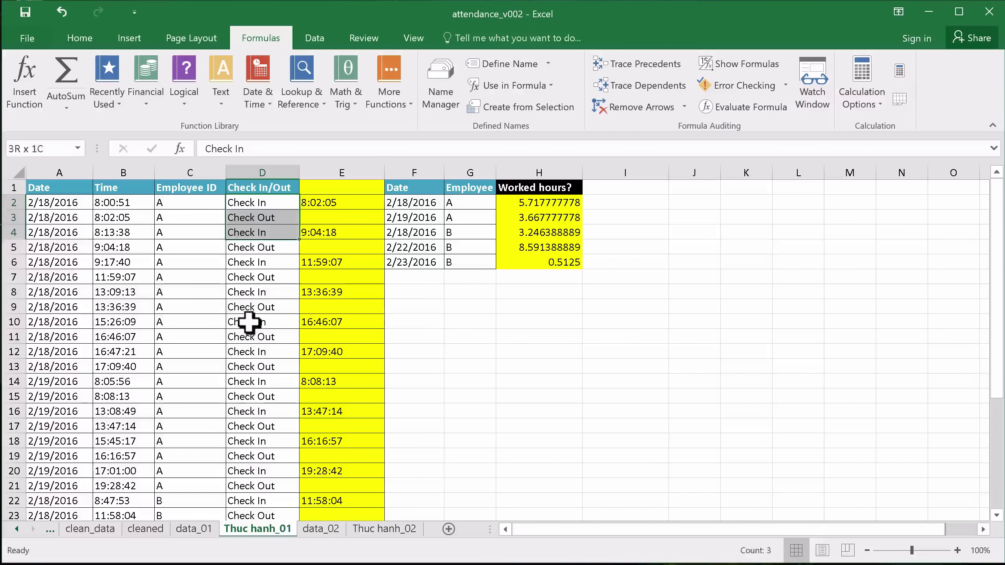
Review the Check In/Out entries in column D, then select helper column E.
drag(257, 196, 249, 337)
click(258, 196)
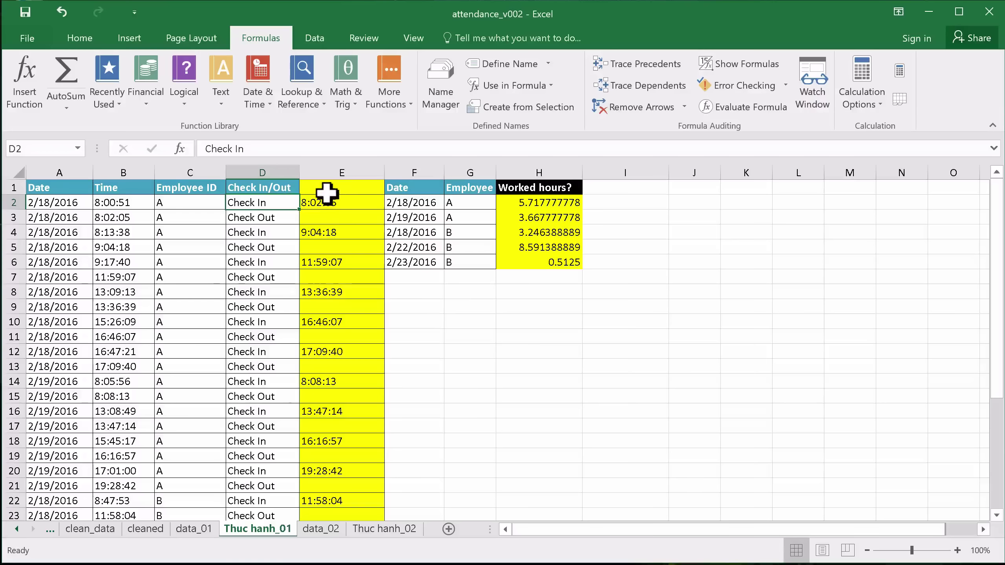
key(Right)
key(Right)
key(Right)
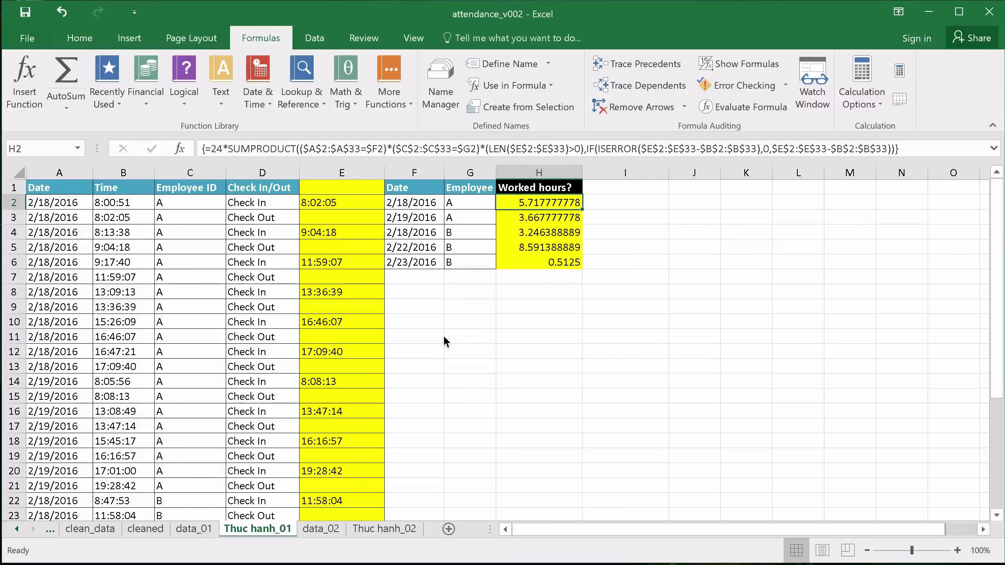
click(419, 321)
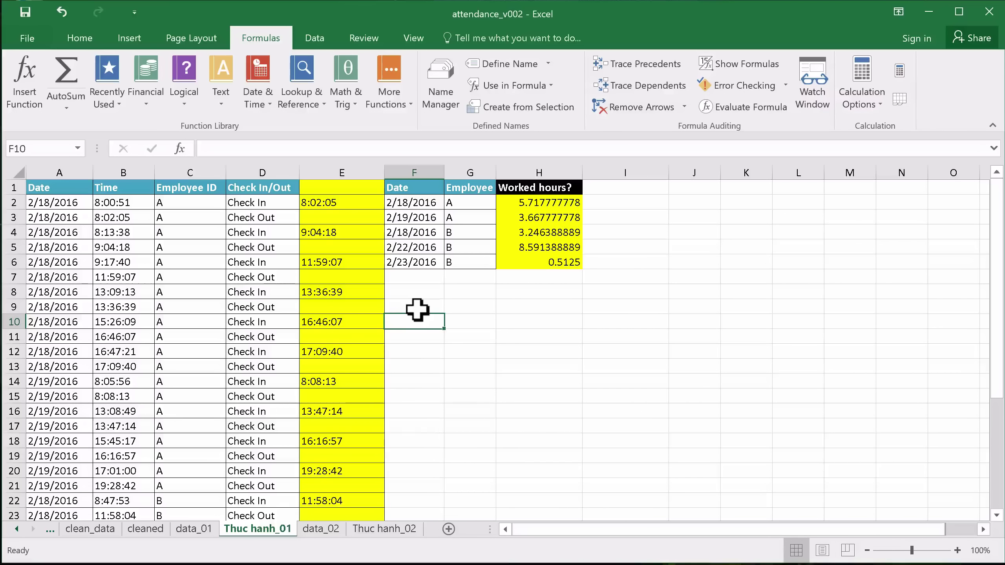
click(467, 318)
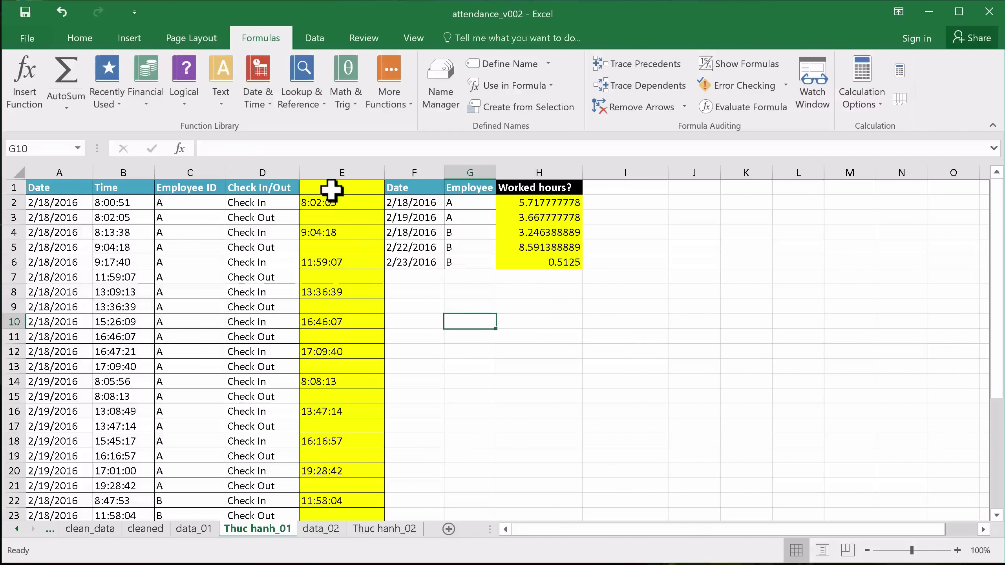
click(341, 173)
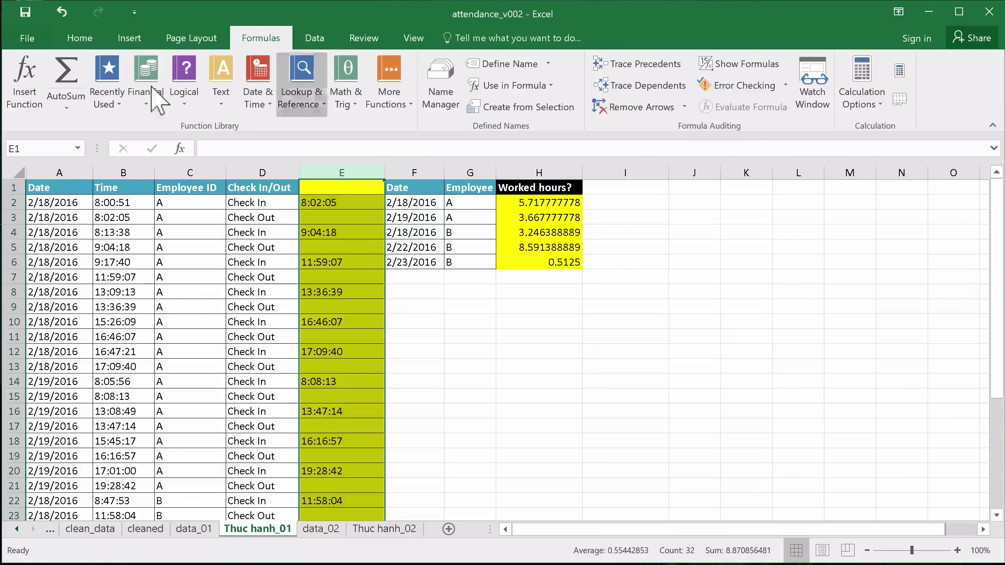
Clear the helper values in column E with Clear Contents.
click(79, 39)
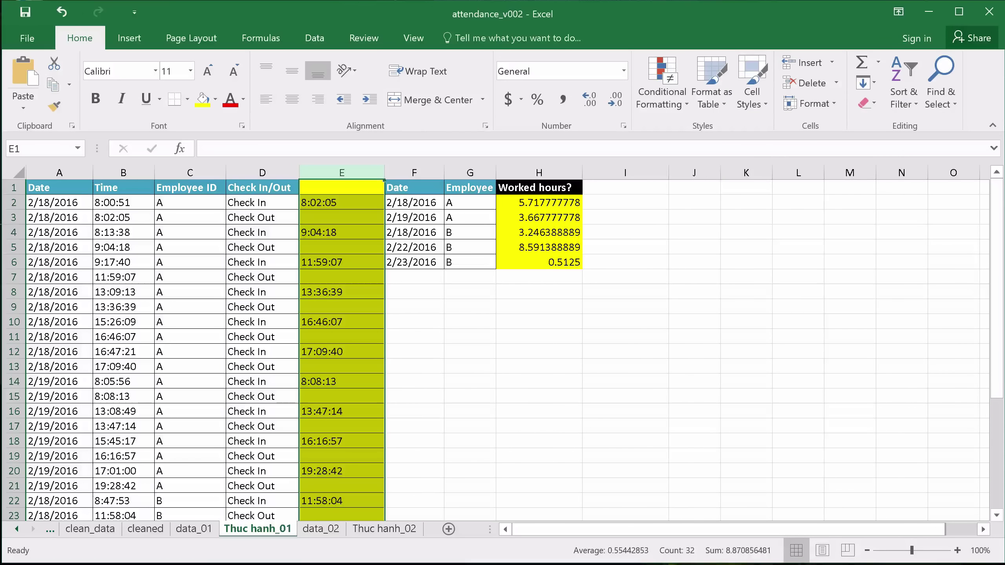
click(864, 103)
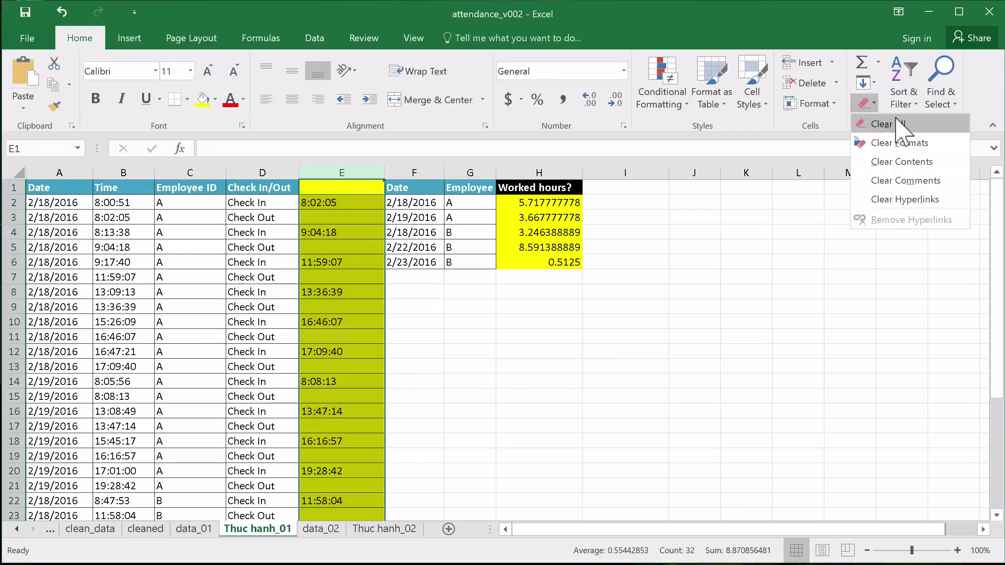
click(901, 161)
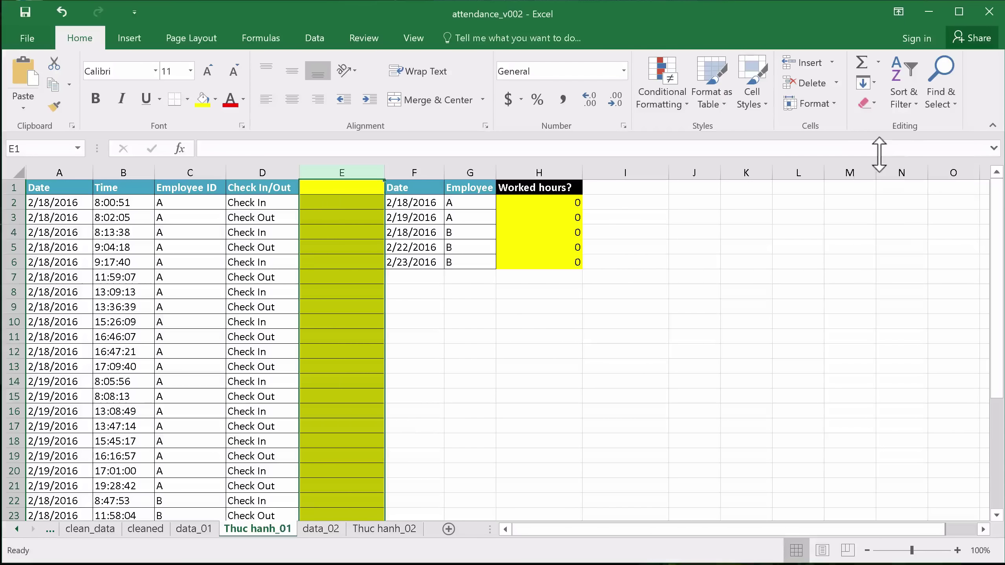
click(633, 318)
Clear the Worked hours results in H2:H6, keeping their yellow fill.
drag(540, 202, 540, 262)
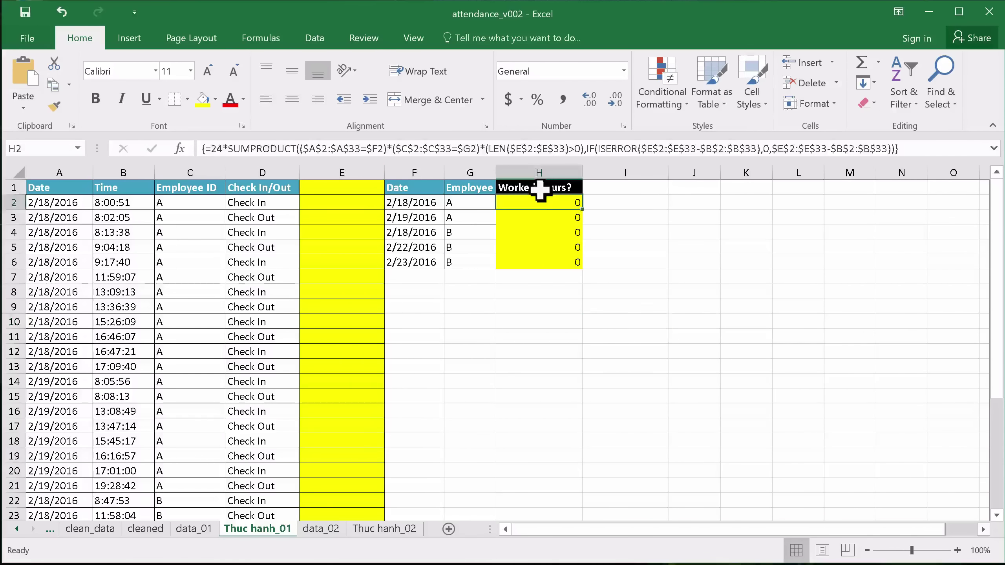
click(864, 103)
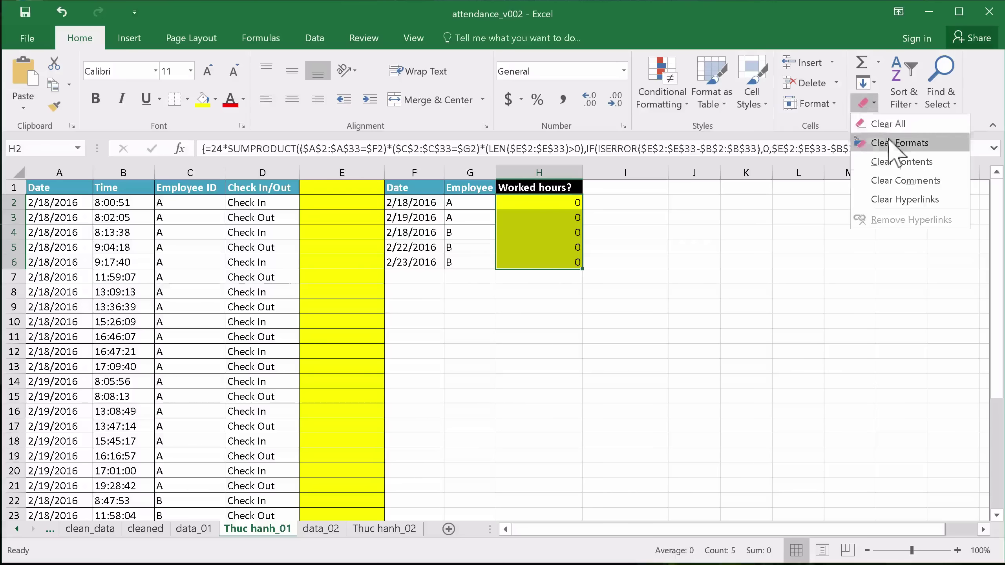
click(895, 161)
click(668, 331)
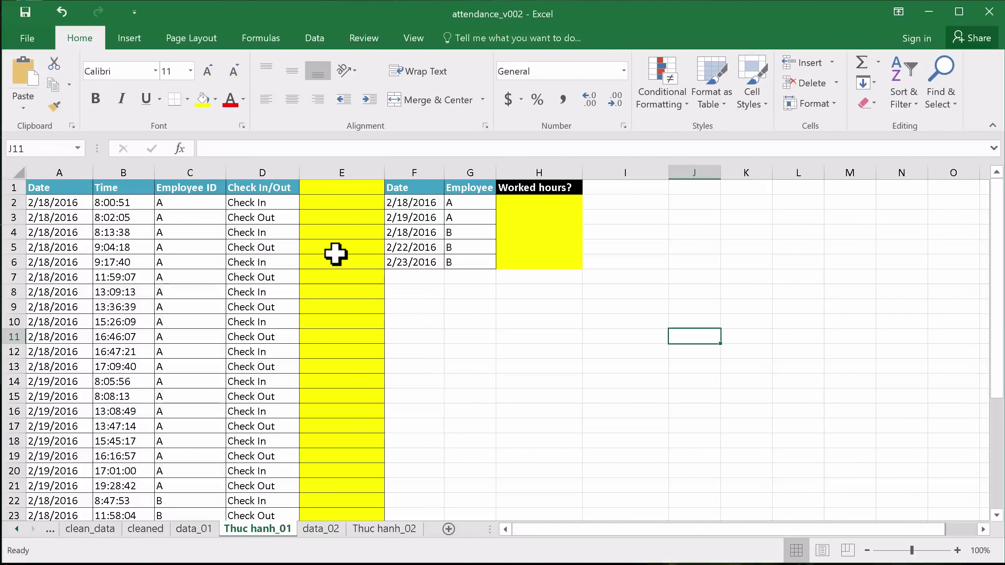
click(259, 218)
drag(108, 218, 264, 217)
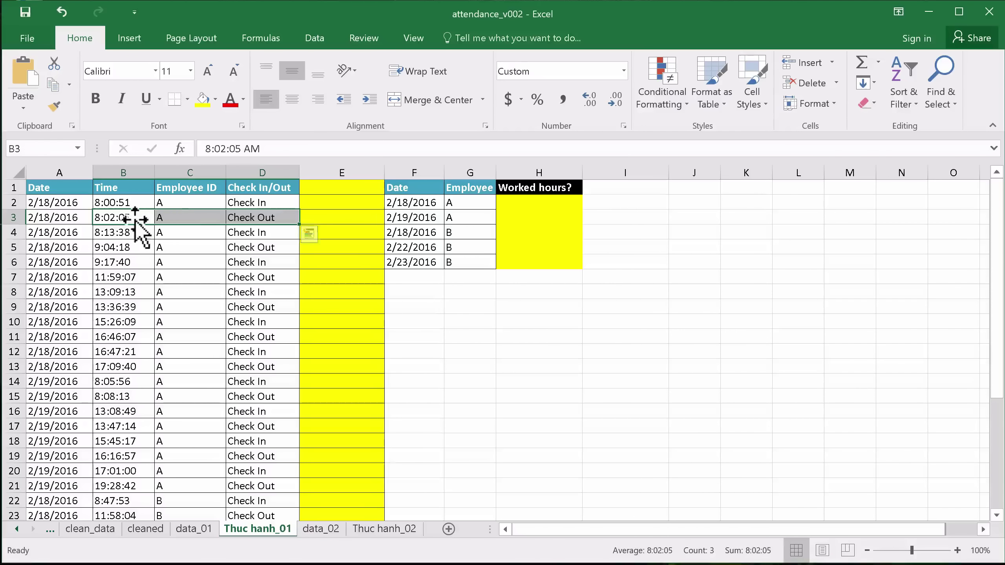
drag(111, 247, 264, 241)
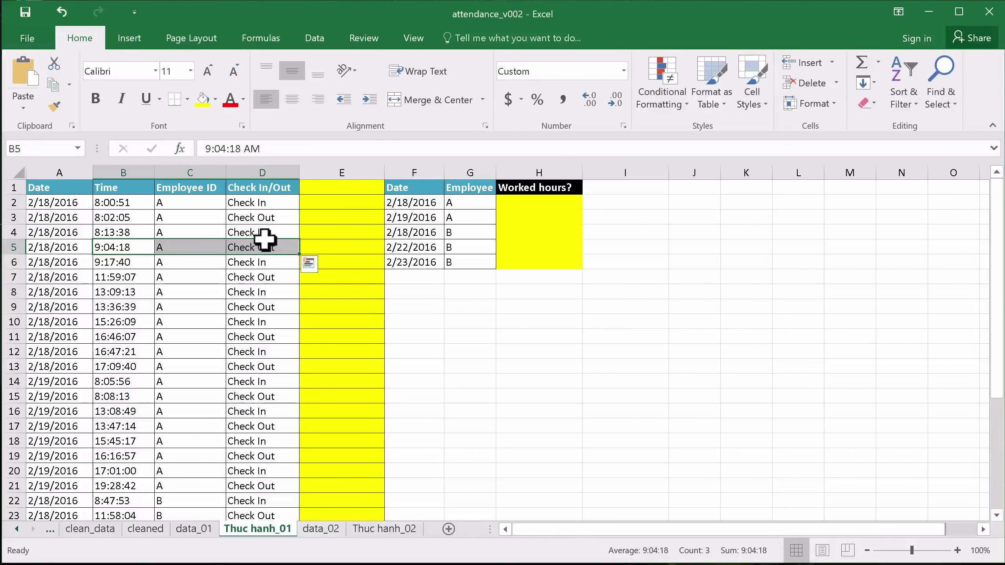
click(125, 199)
click(347, 200)
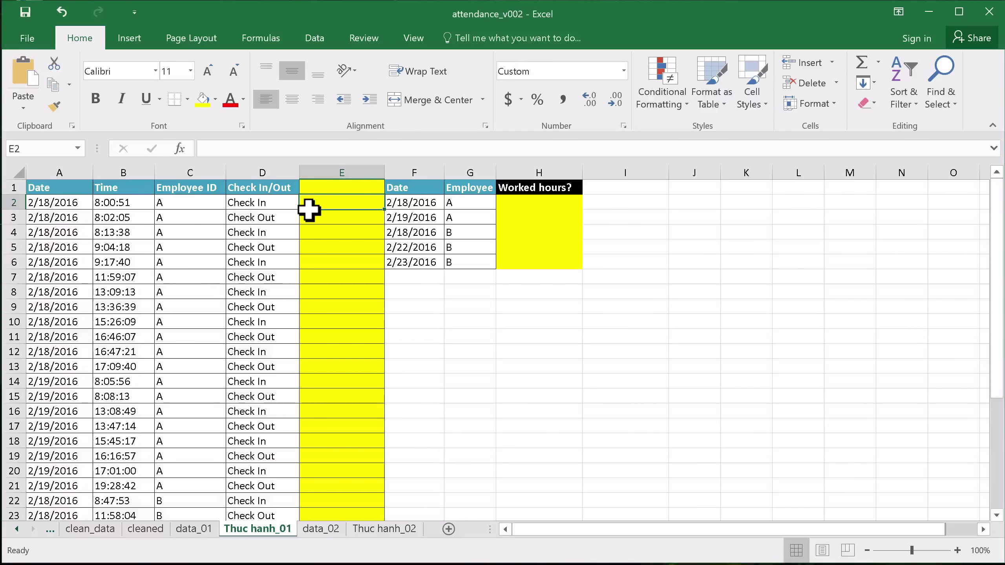
Enter =IF(D3="Check Out",B3,"") in E2 and fill it down column E.
text(=)
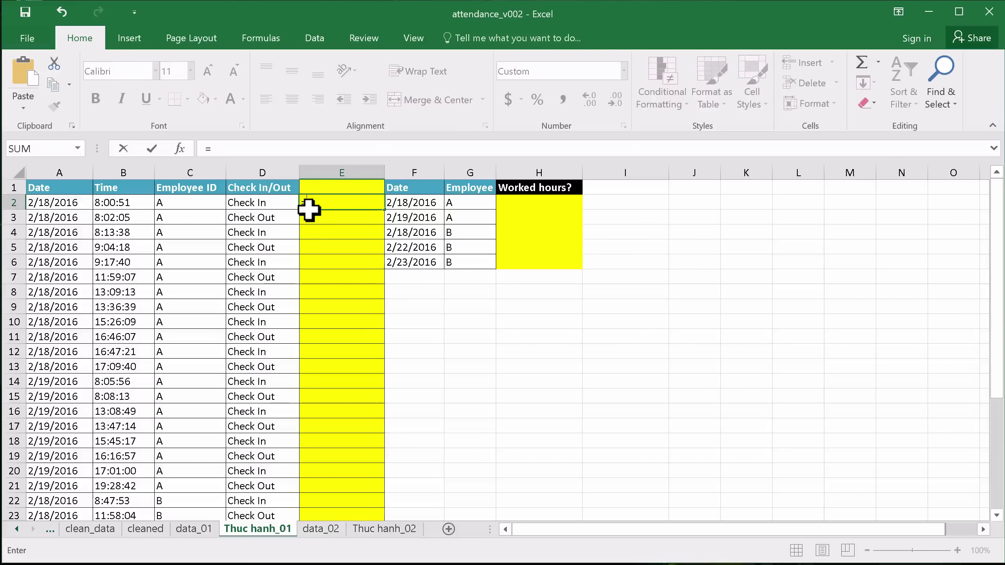
text(if()
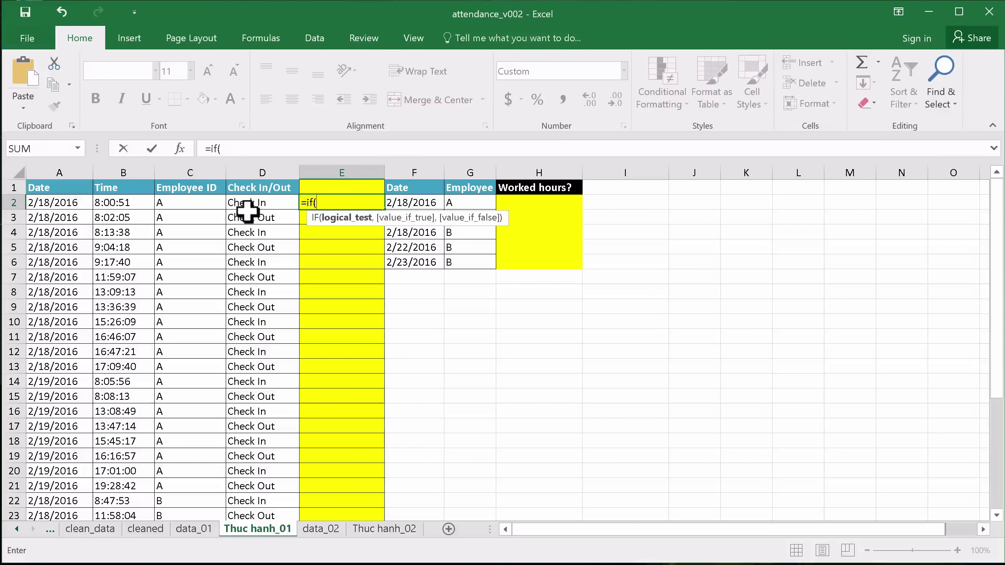
click(247, 217)
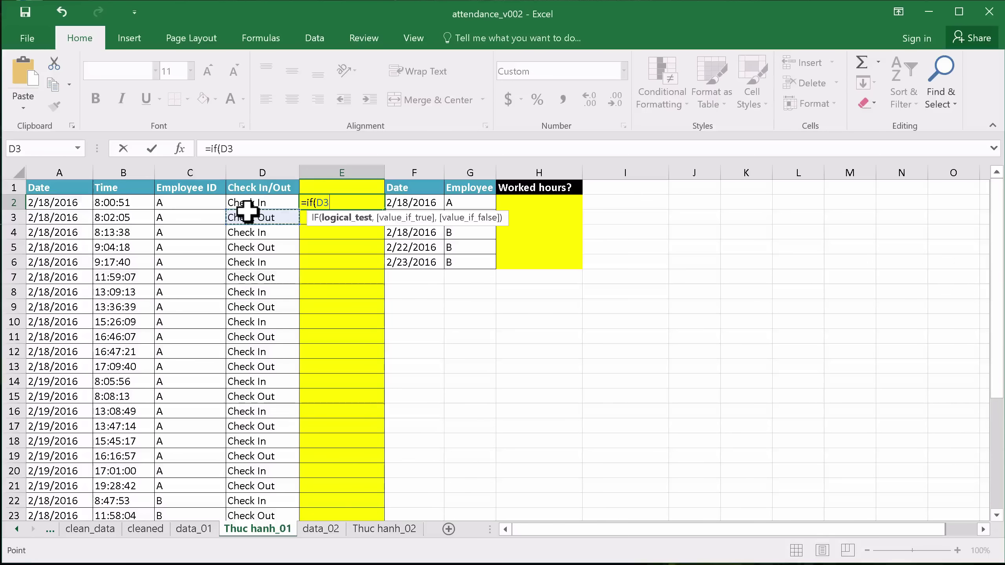
text(="Check)
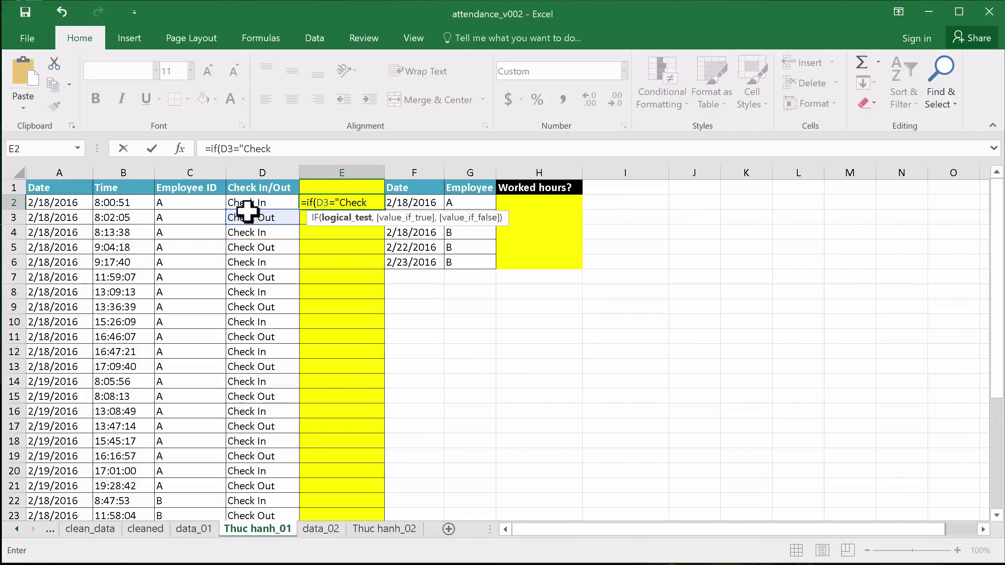
text( Out")
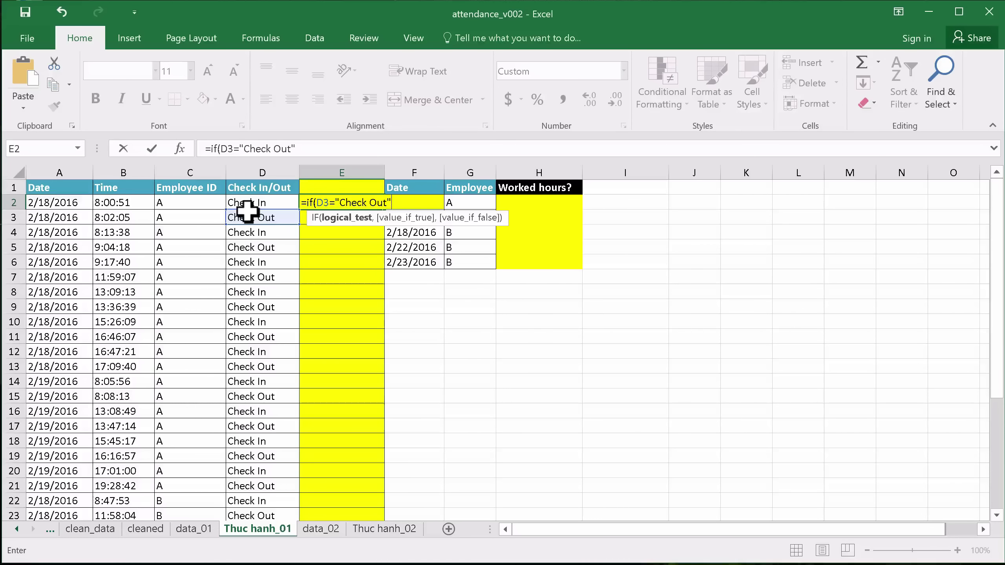
text(,)
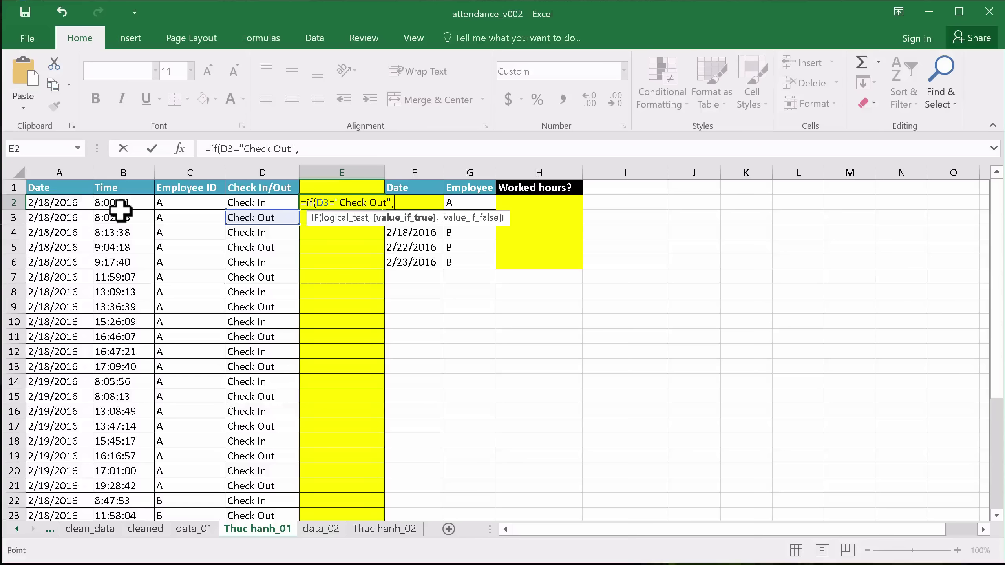
click(121, 216)
text(,)
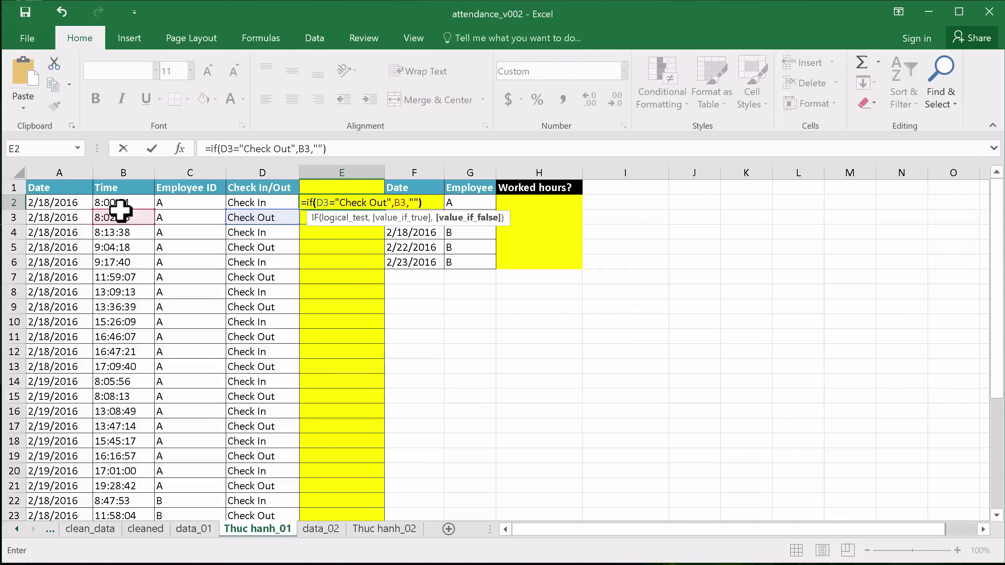
key(Return)
click(347, 195)
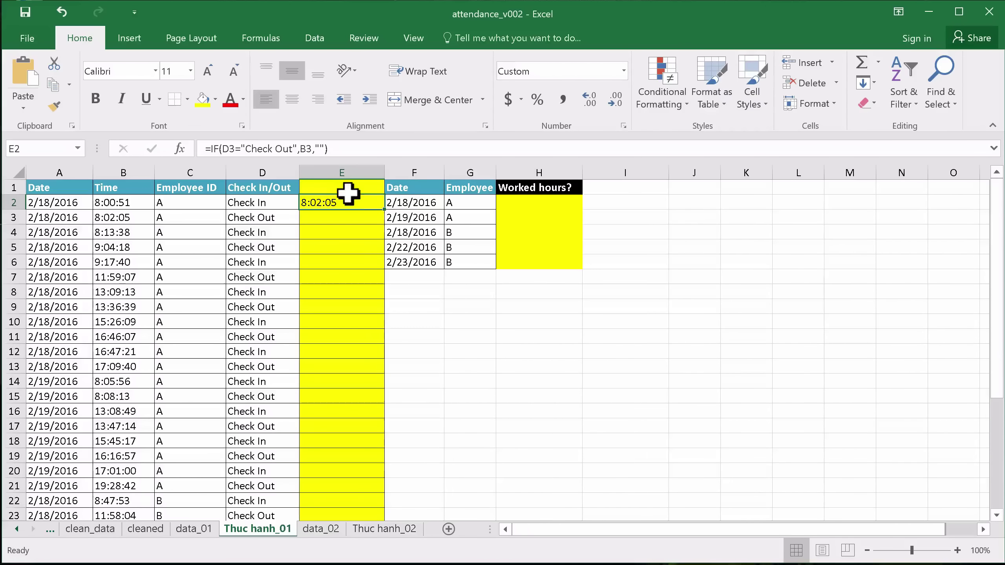
double_click(384, 209)
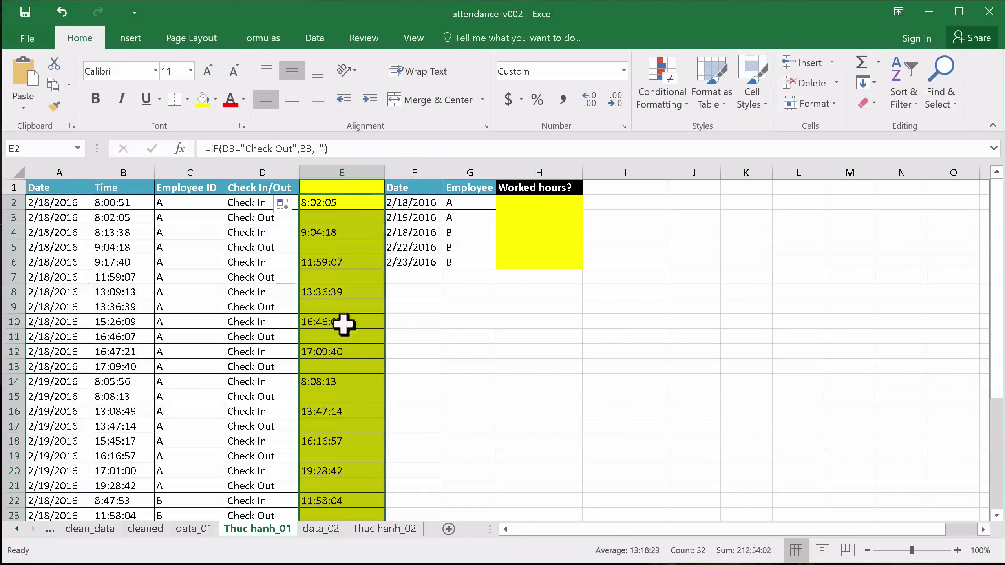
click(463, 364)
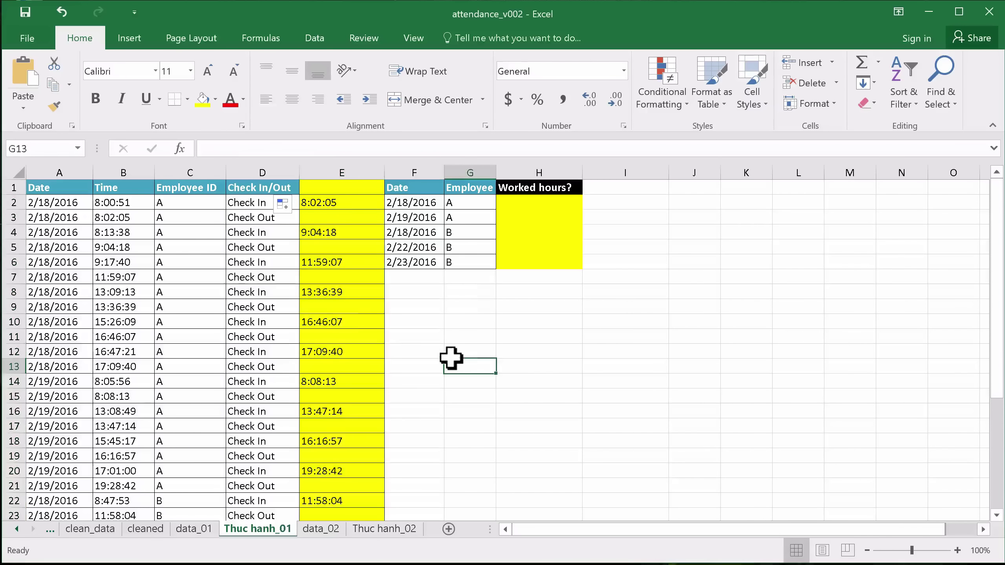
click(120, 217)
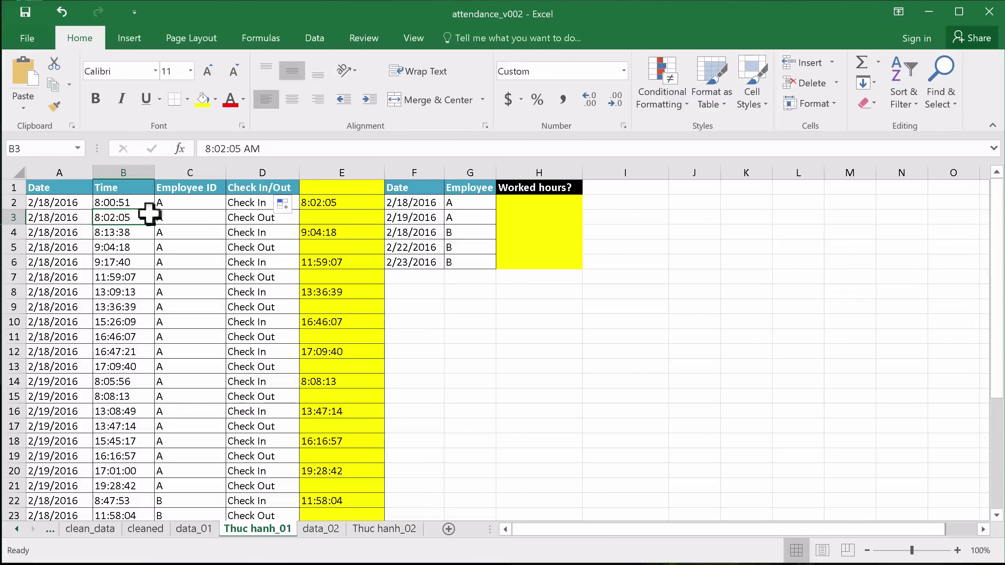
click(325, 199)
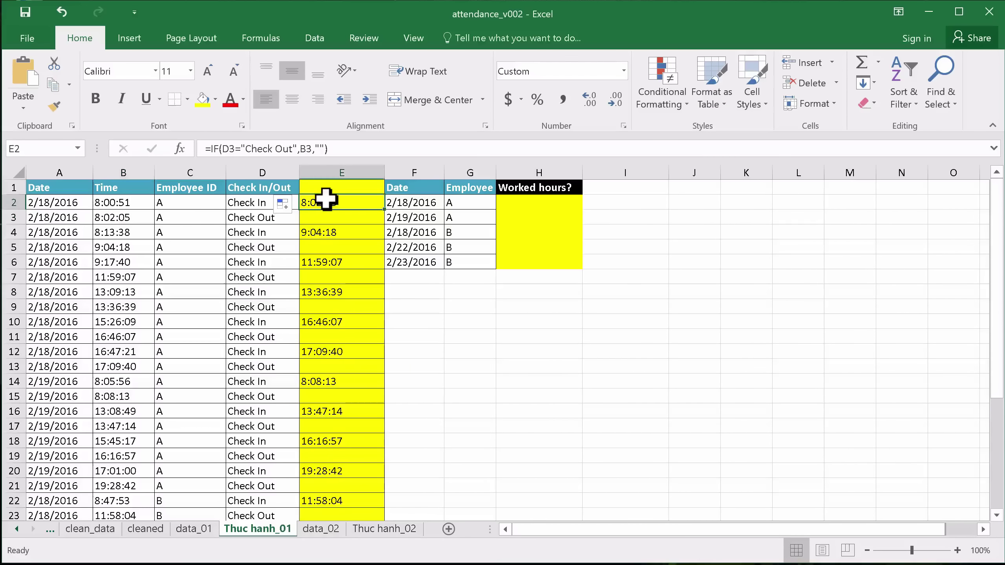
click(126, 245)
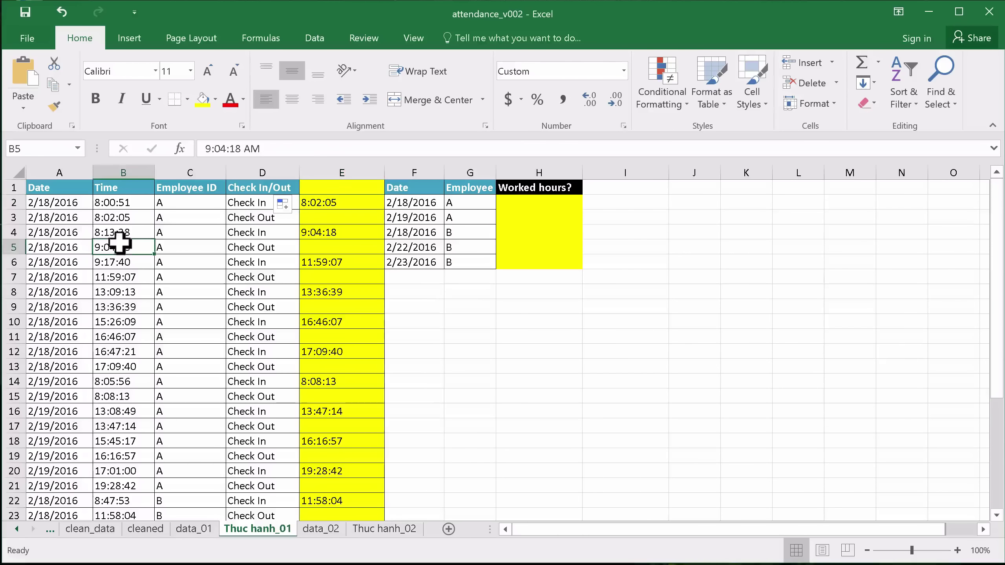
click(320, 231)
click(127, 275)
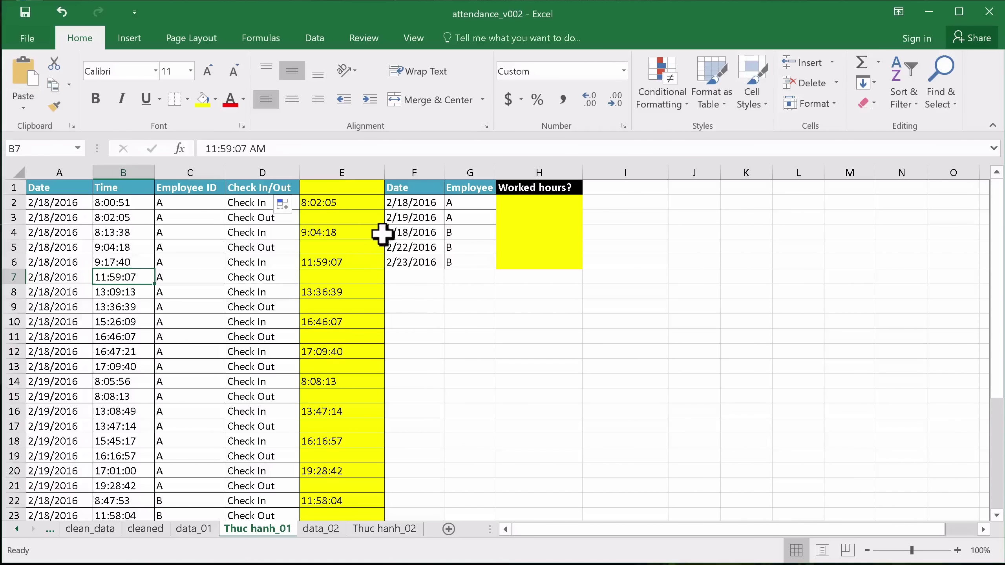
click(428, 345)
click(358, 202)
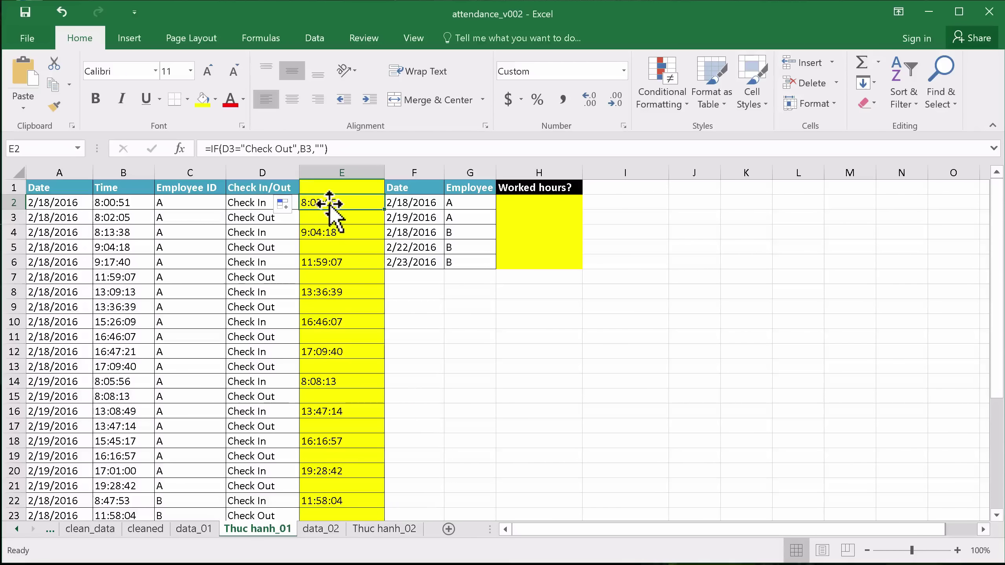
click(252, 182)
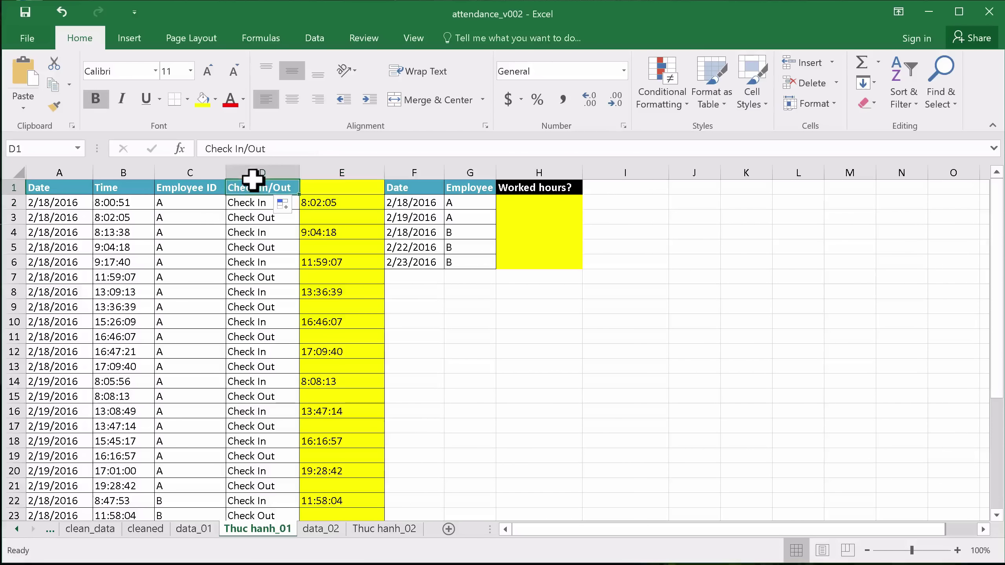
click(331, 199)
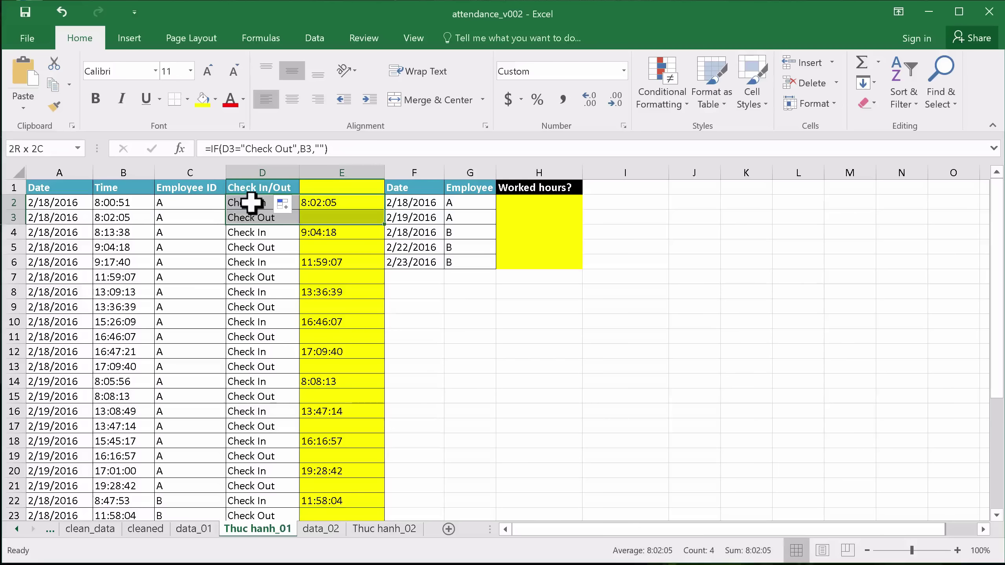
click(461, 316)
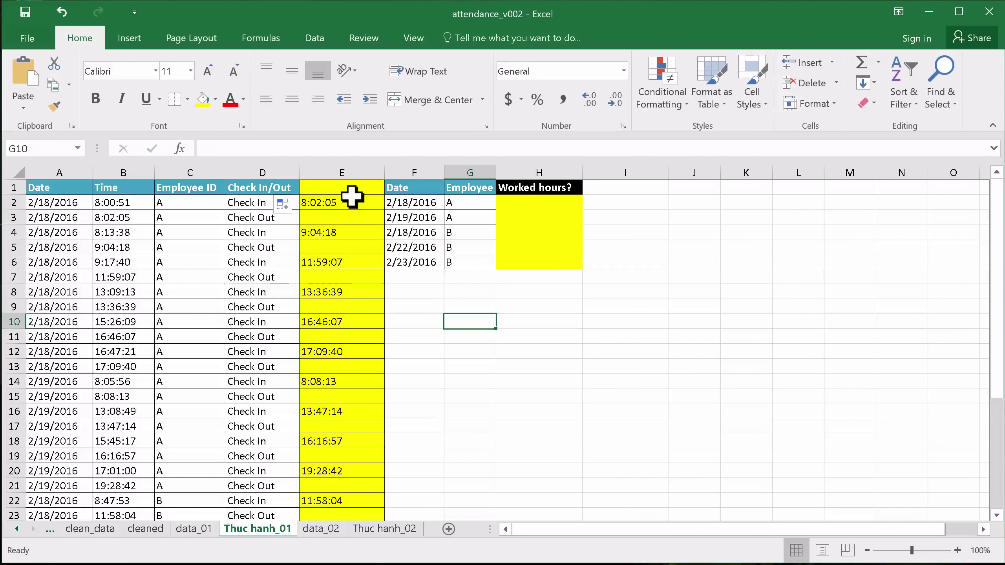
drag(68, 198, 344, 279)
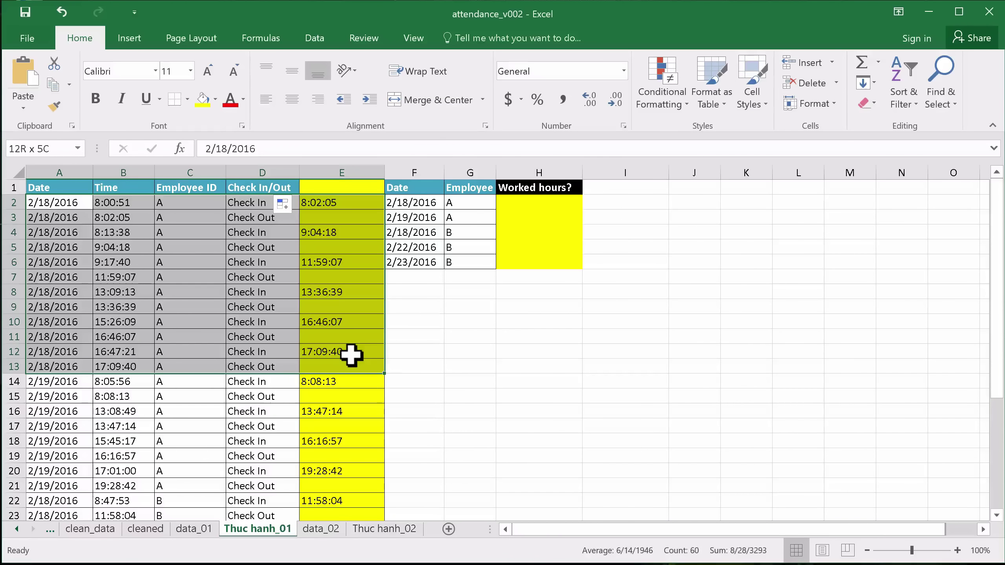
drag(343, 279, 313, 345)
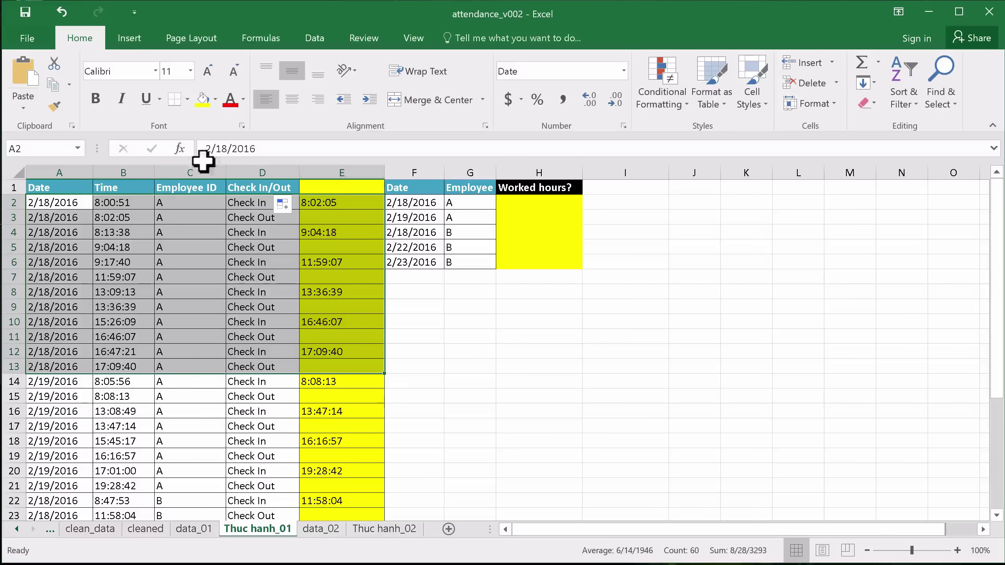
click(605, 303)
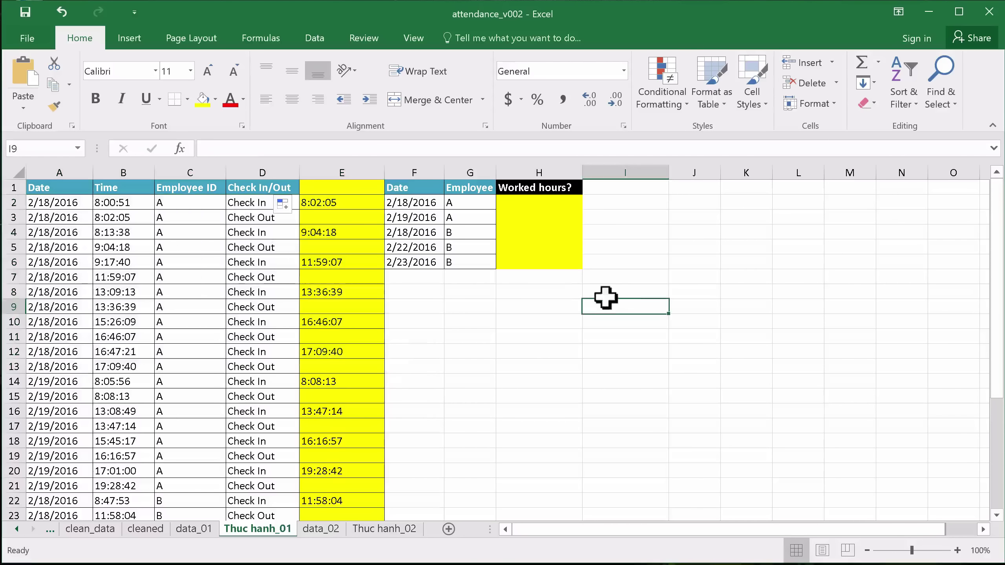
click(523, 201)
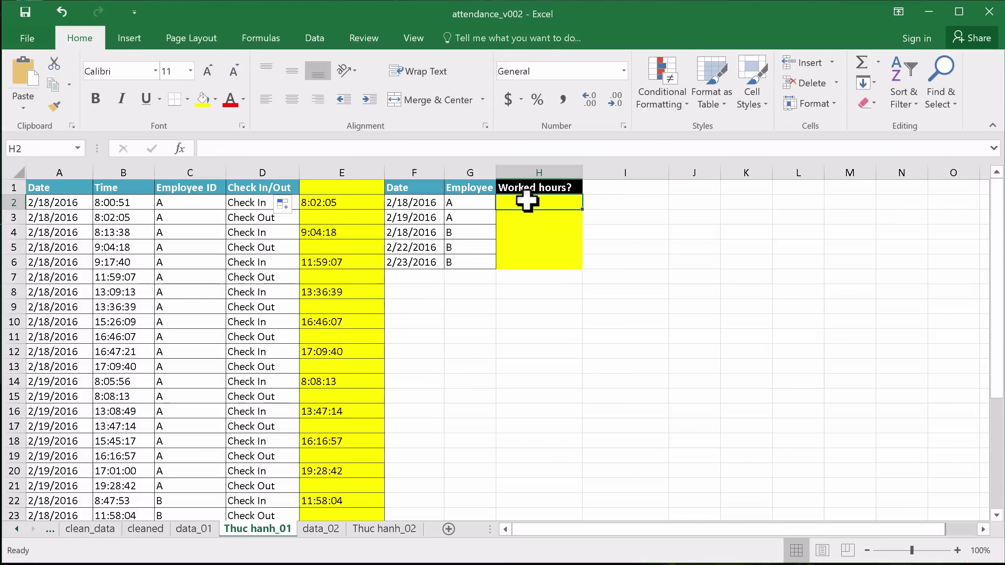
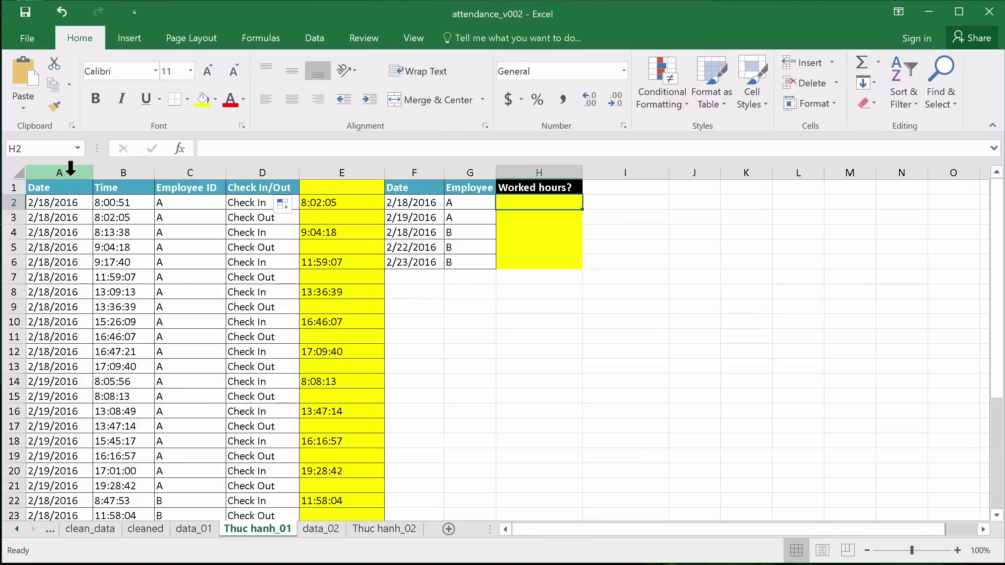
Name the dates A2:A33 date_ and the times B2:B33 time_ via the Name Box.
click(54, 200)
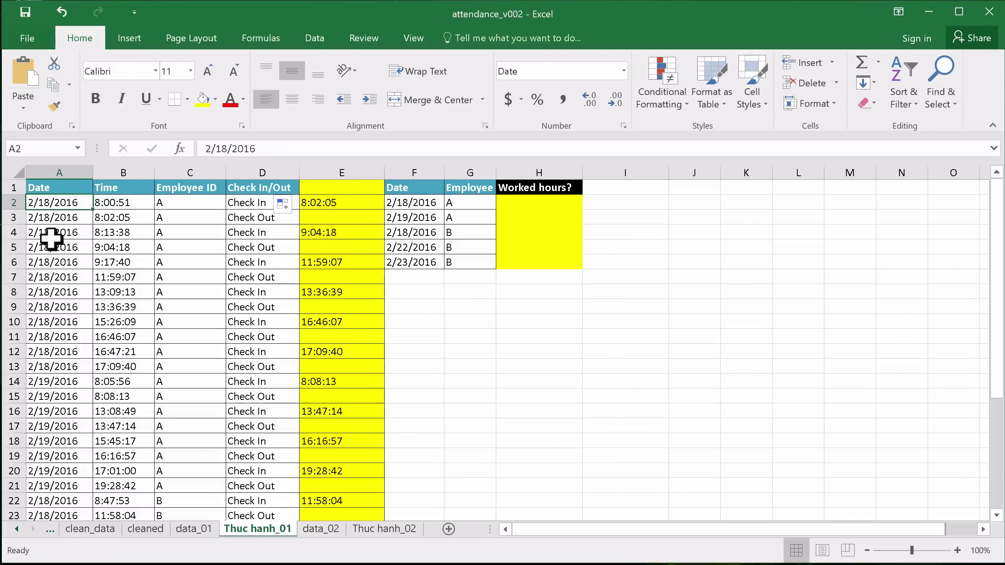
key(ctrl+shift+Down)
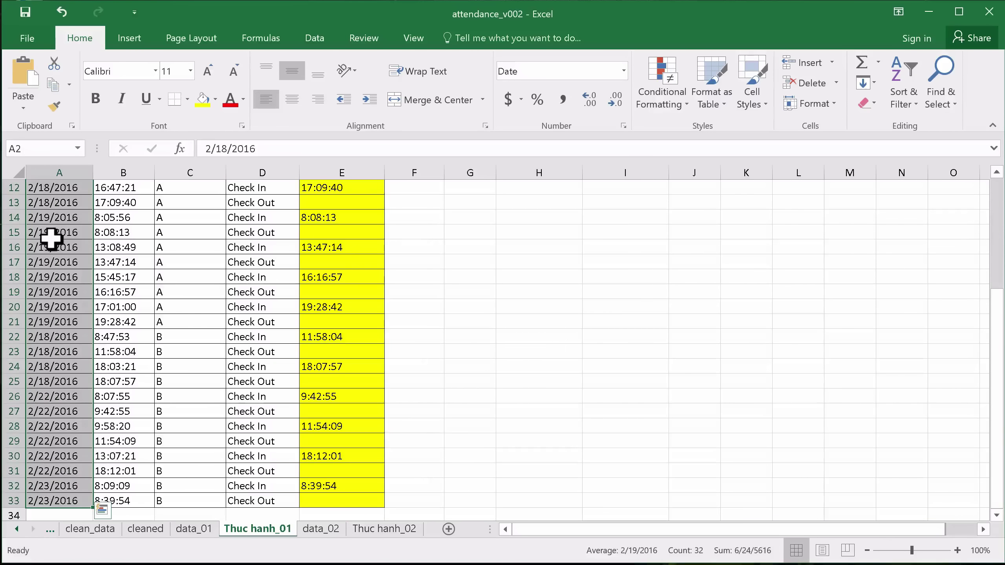
click(47, 149)
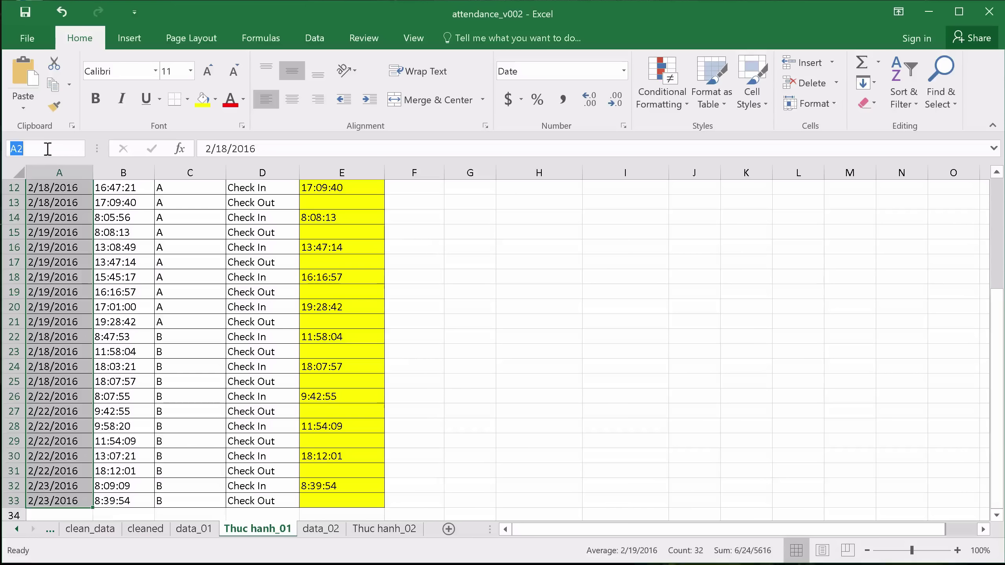
text(date_)
key(Return)
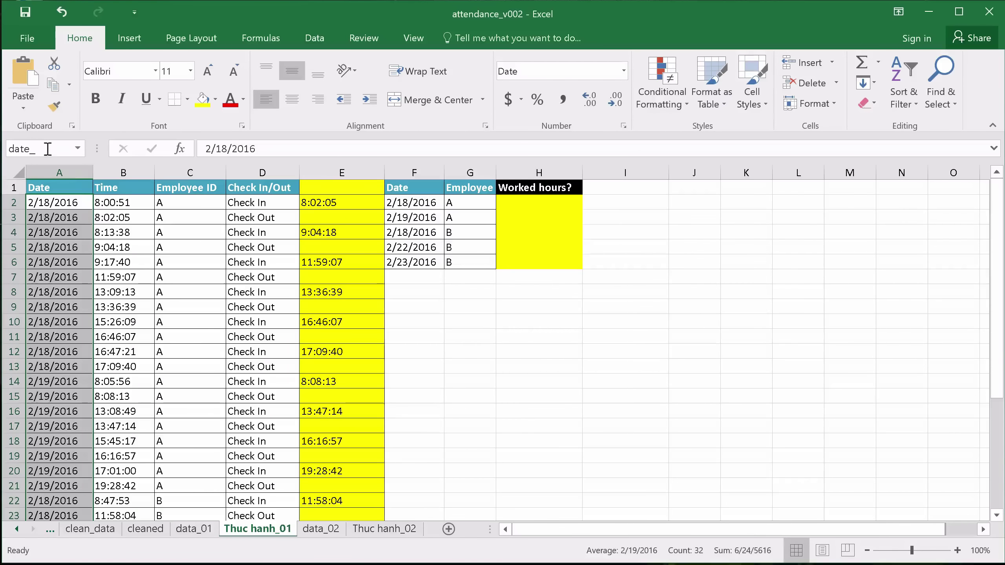
click(115, 199)
key(ctrl+shift+Down)
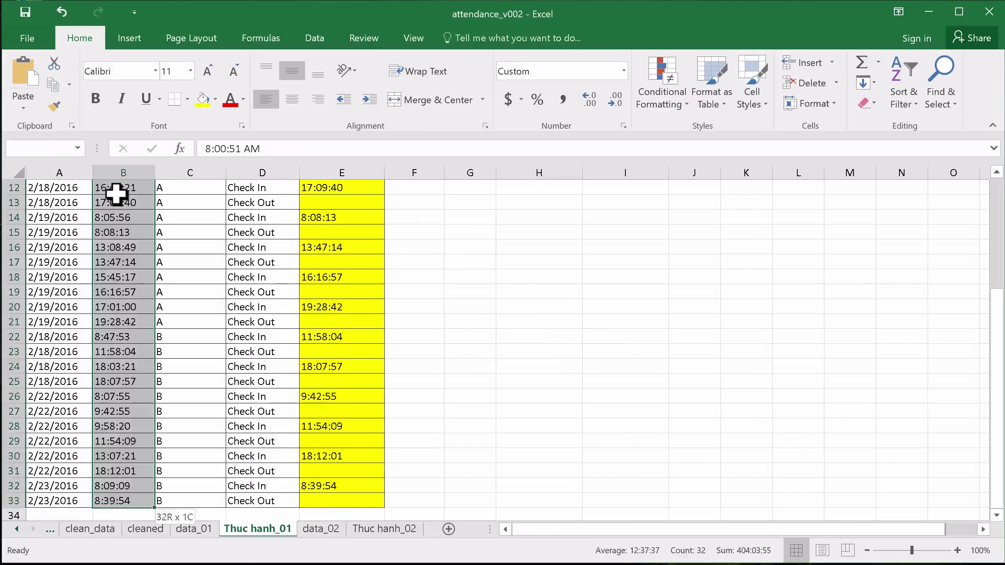
click(35, 147)
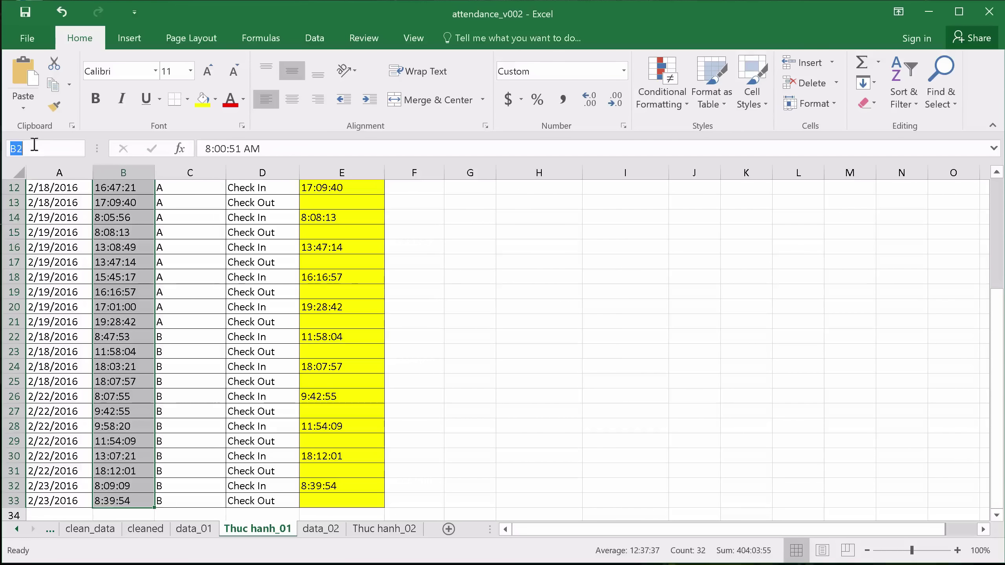
text(time_)
key(Return)
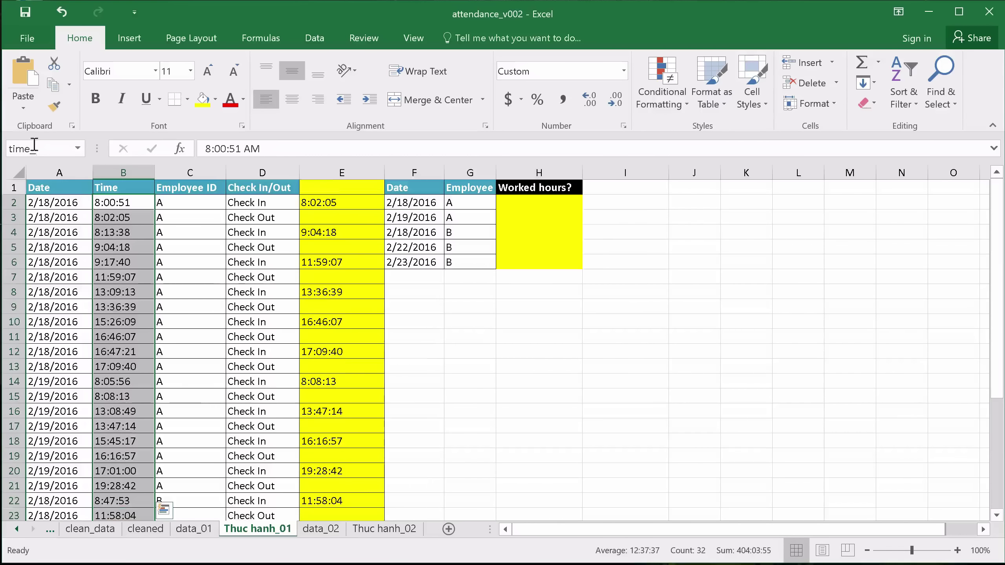
Name the employee IDs C2:C33 emp_ and the check in/out entries D2:D33 io_.
click(180, 197)
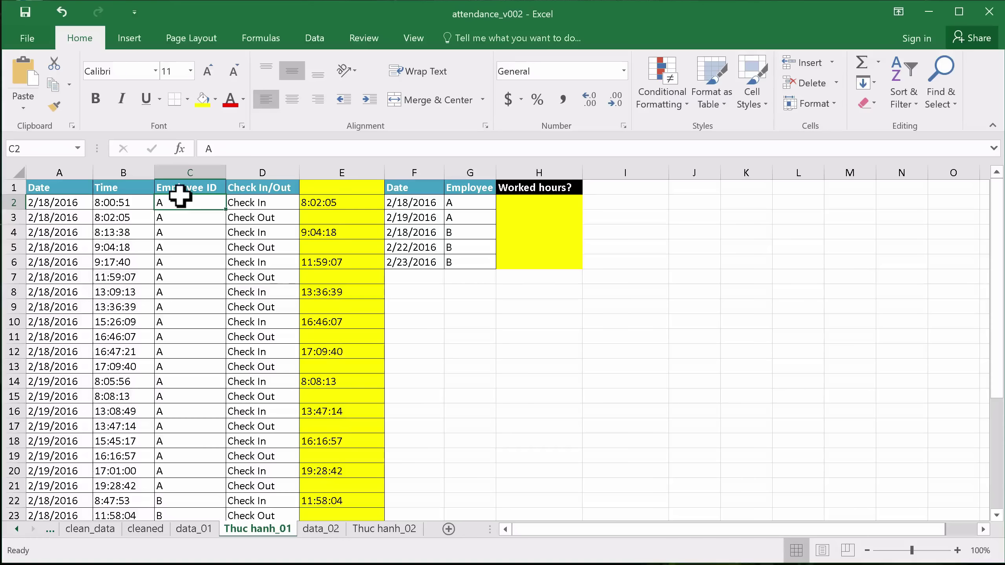
key(ctrl+shift+Down)
click(43, 149)
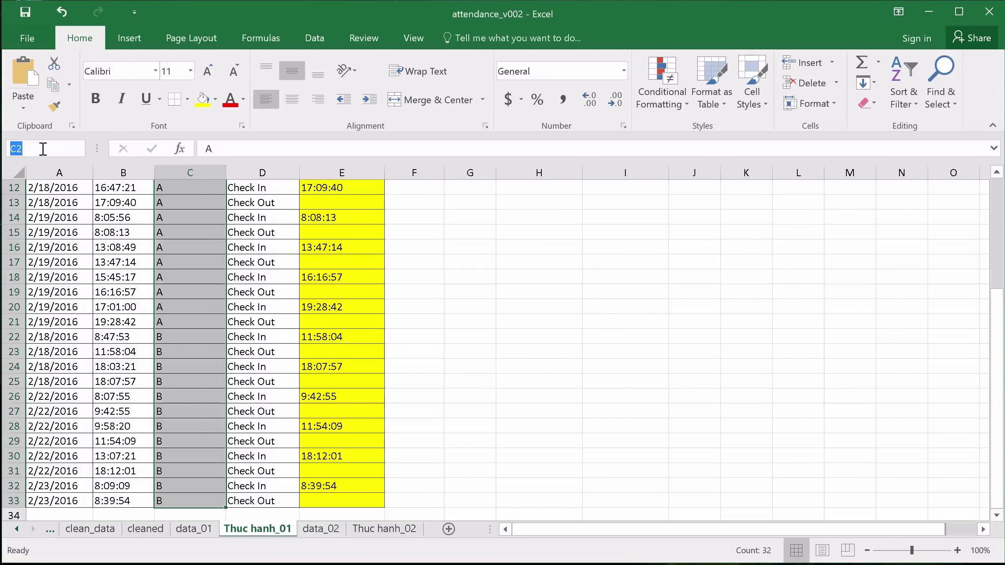
text(emp_)
key(Return)
click(272, 195)
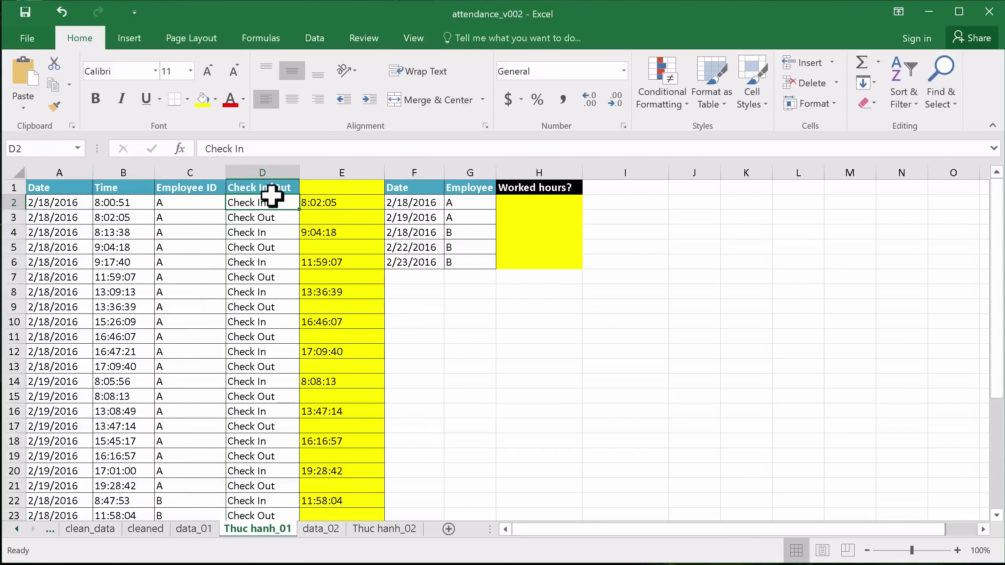
key(ctrl+shift+Down)
click(43, 149)
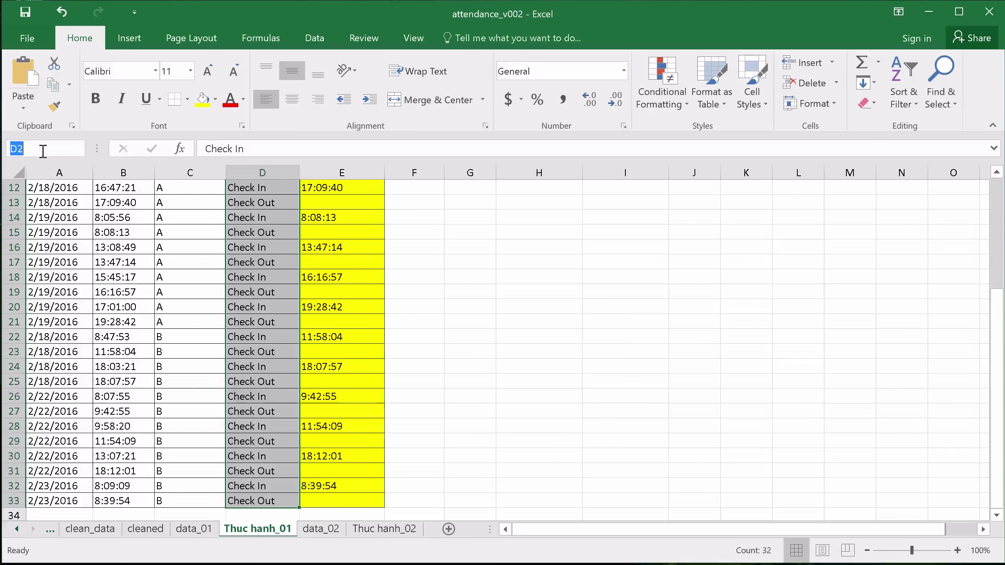
text(io_)
key(Return)
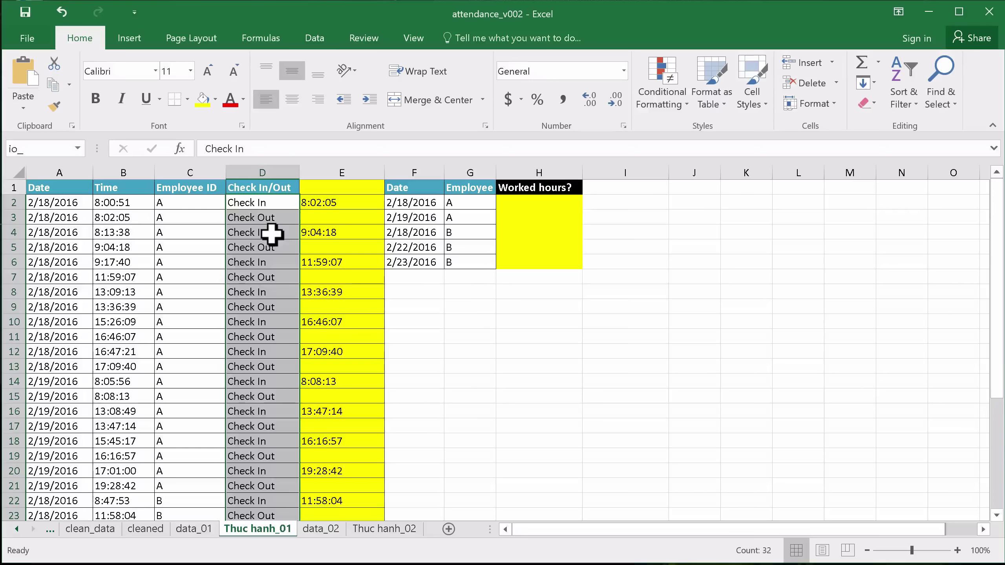
click(538, 203)
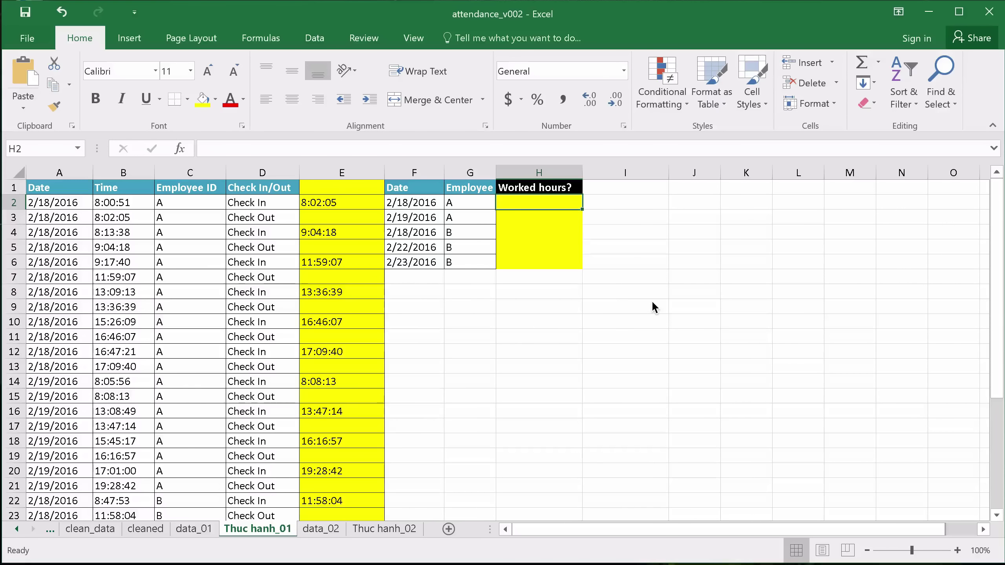
In H2 start typing =SUMPRODUCT((date_=F2)*(emp_=G2)*len( as the Worked hours formula.
click(525, 229)
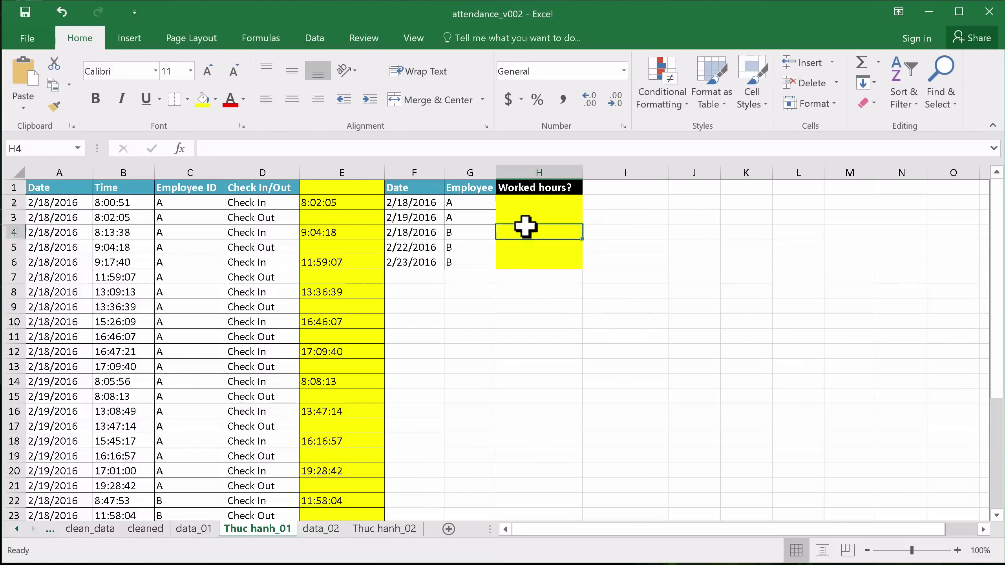
click(525, 199)
text(=)
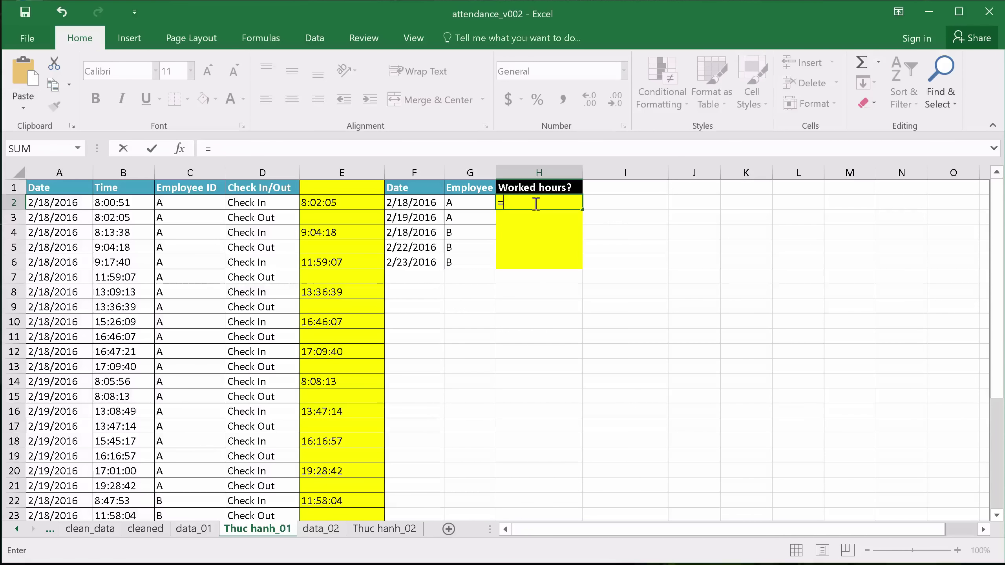
text(sumpr)
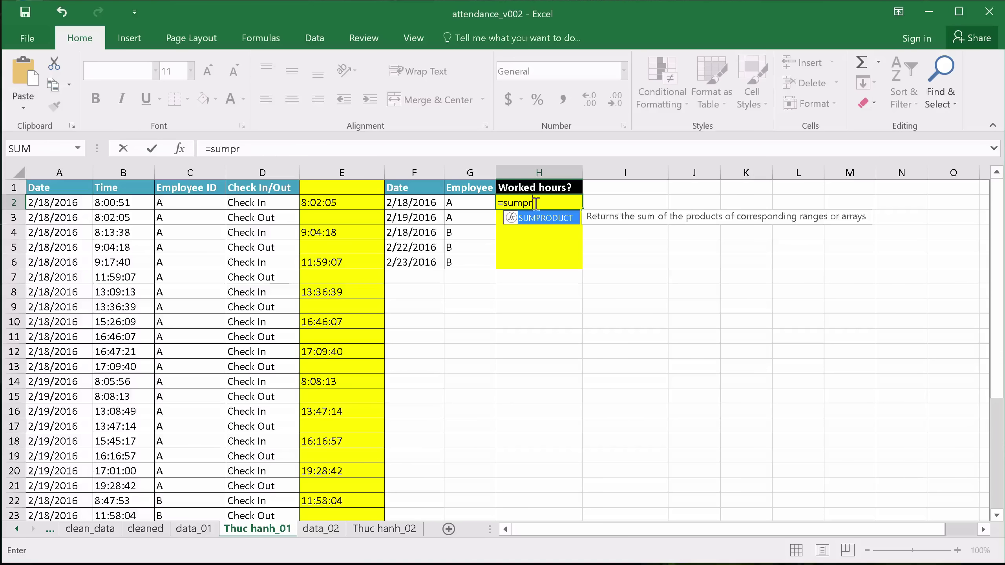
key(Tab)
text(()
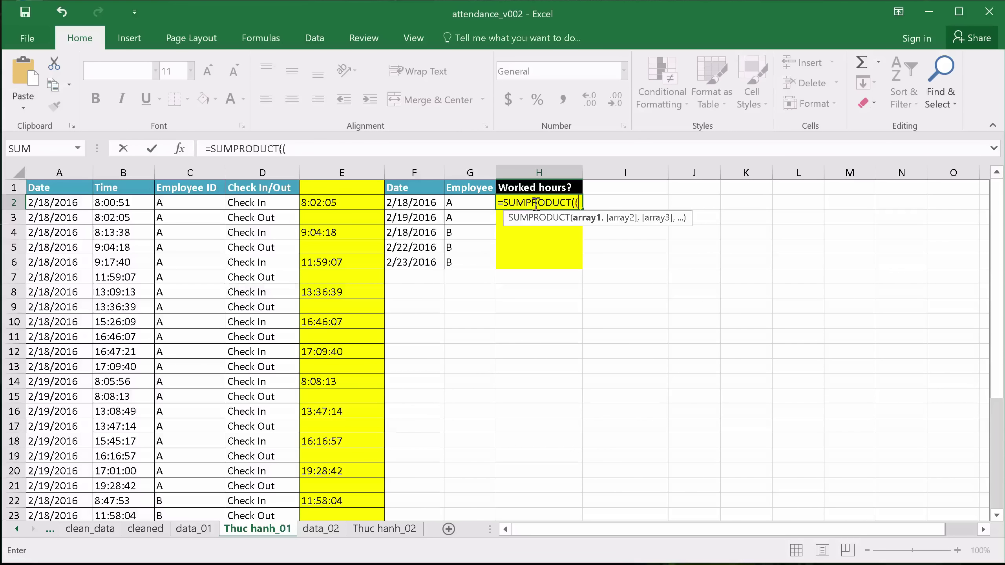
text(da)
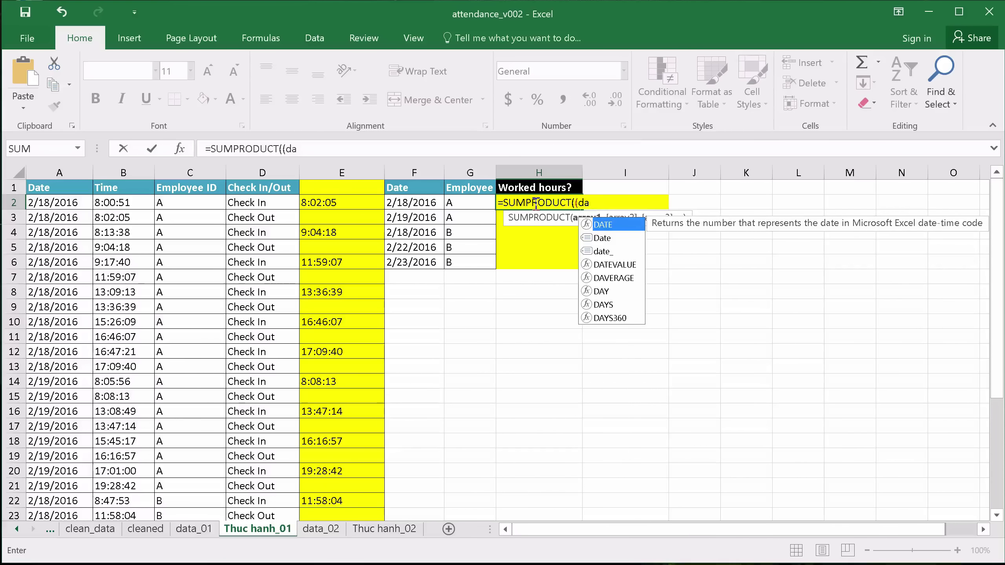
text(te_)
key(BackSpace)
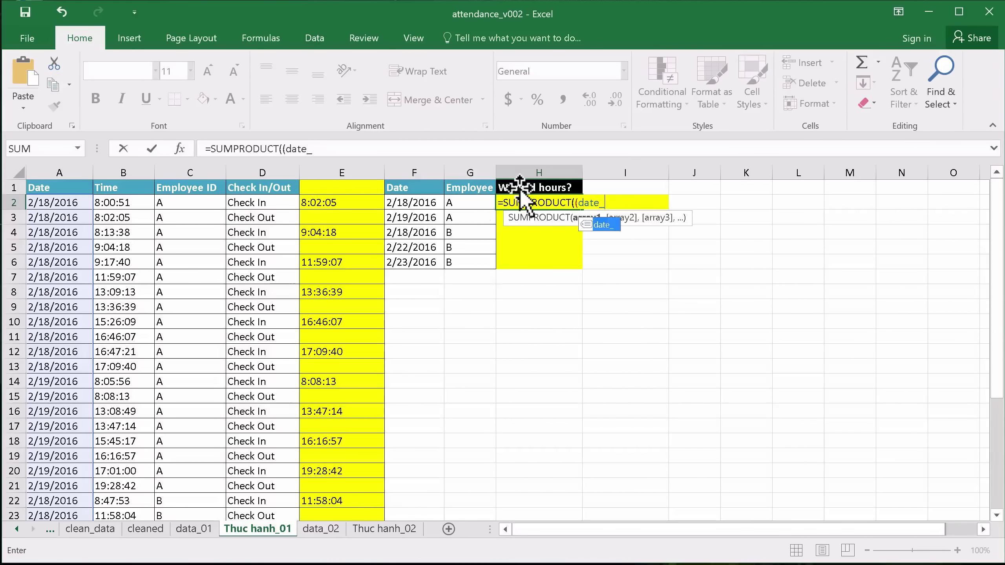
text(=)
click(418, 202)
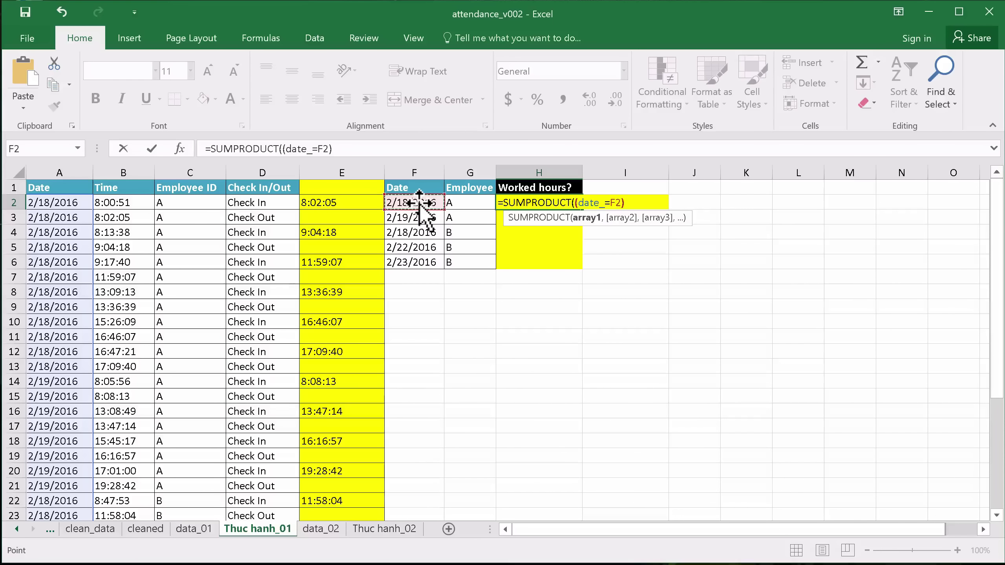
text(*()
text(emp_=)
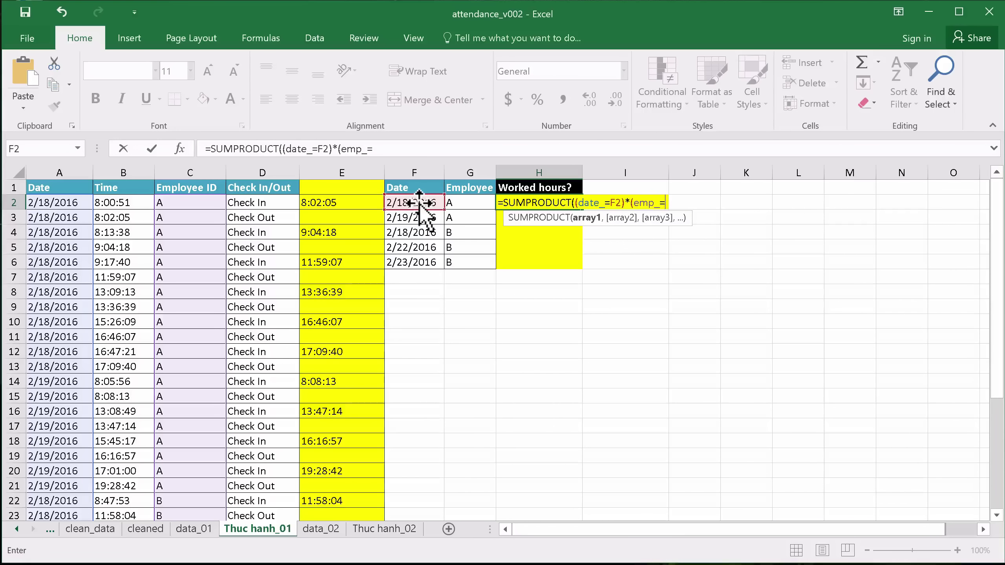
click(449, 195)
text()*)
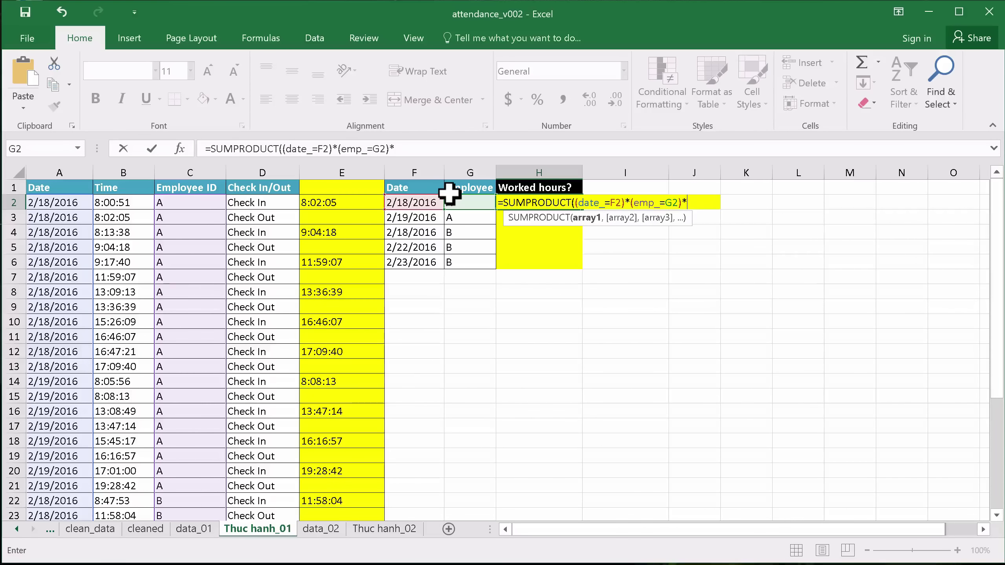
text(len()
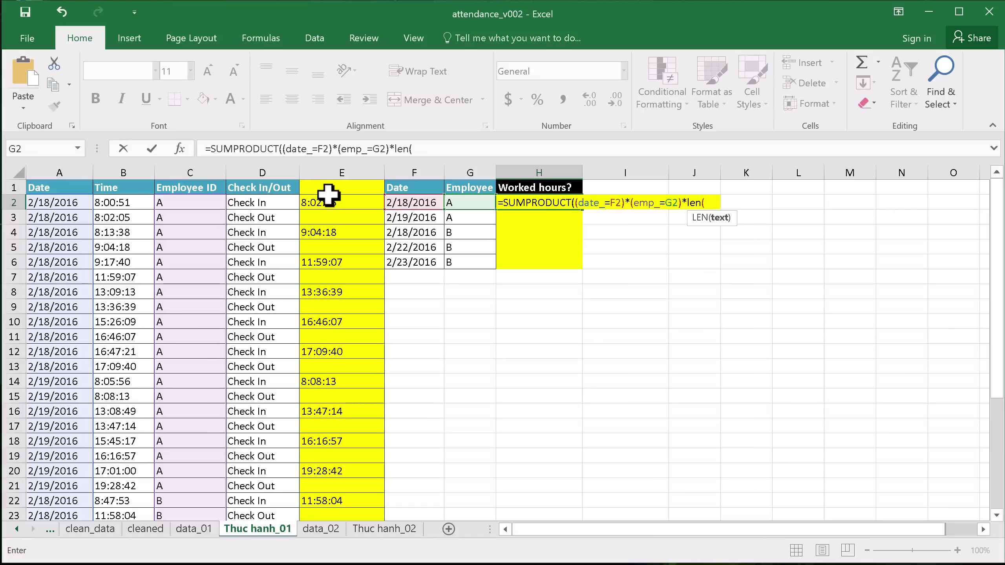
Give the LEN function the absolute range $E$2:$E$33.
drag(329, 194, 341, 548)
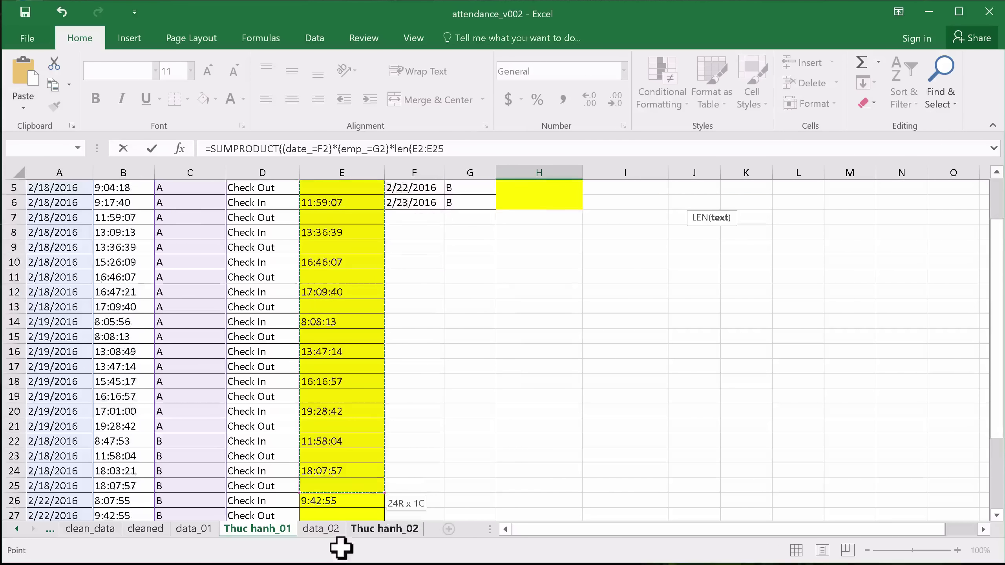
drag(341, 548, 329, 481)
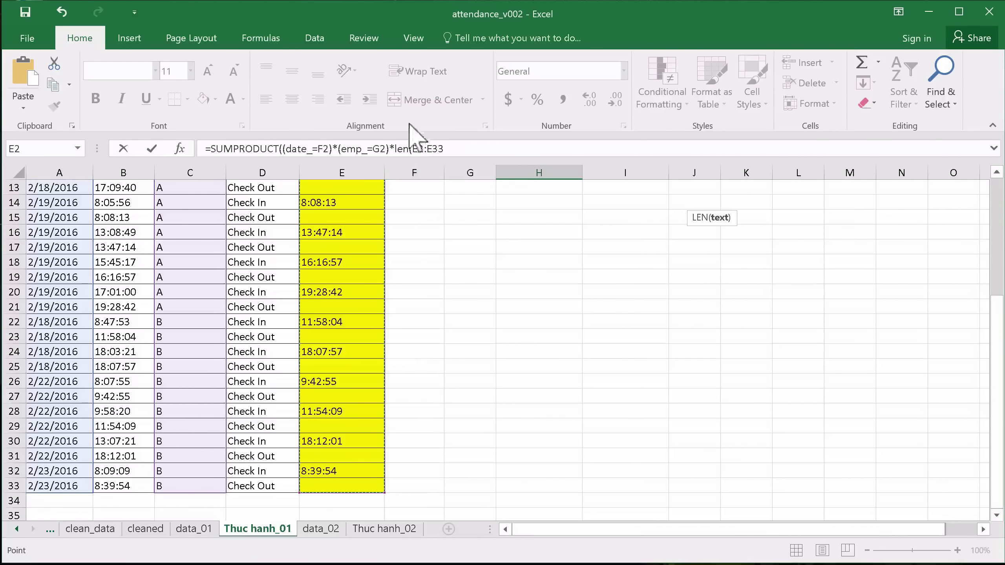
key(F4)
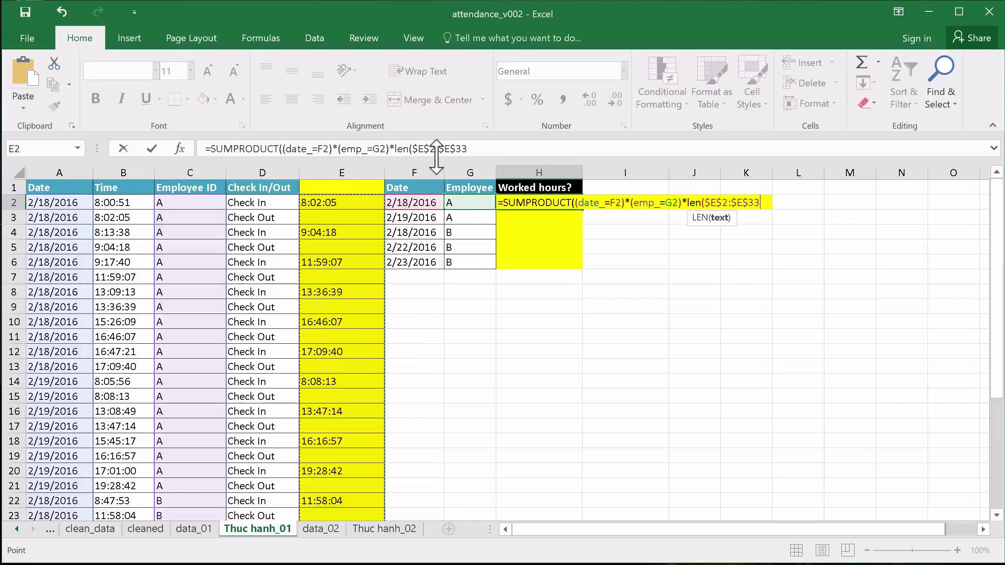
text()>)
click(482, 148)
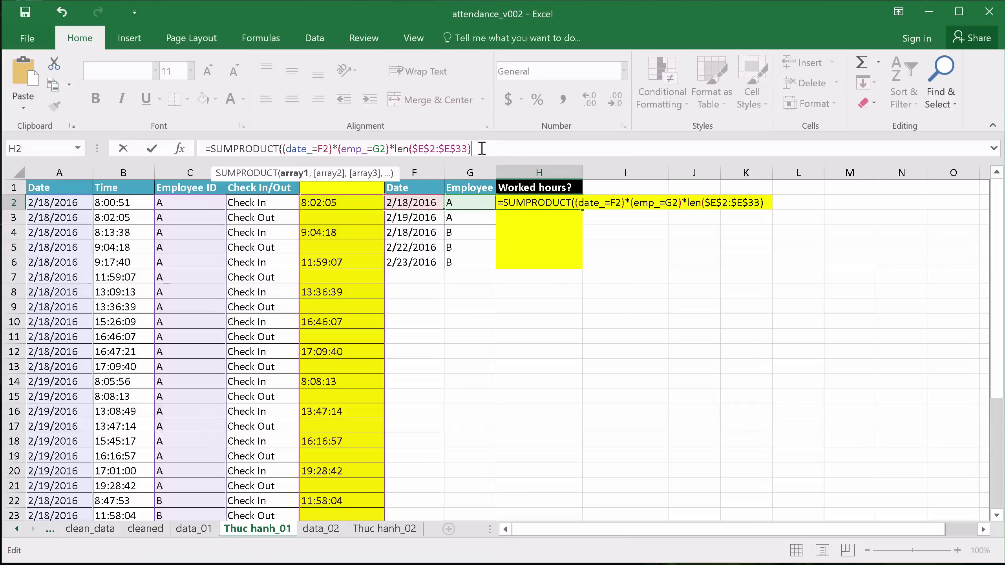
Close the brackets of the first SUMPRODUCT array and add a comma separator.
text(0)
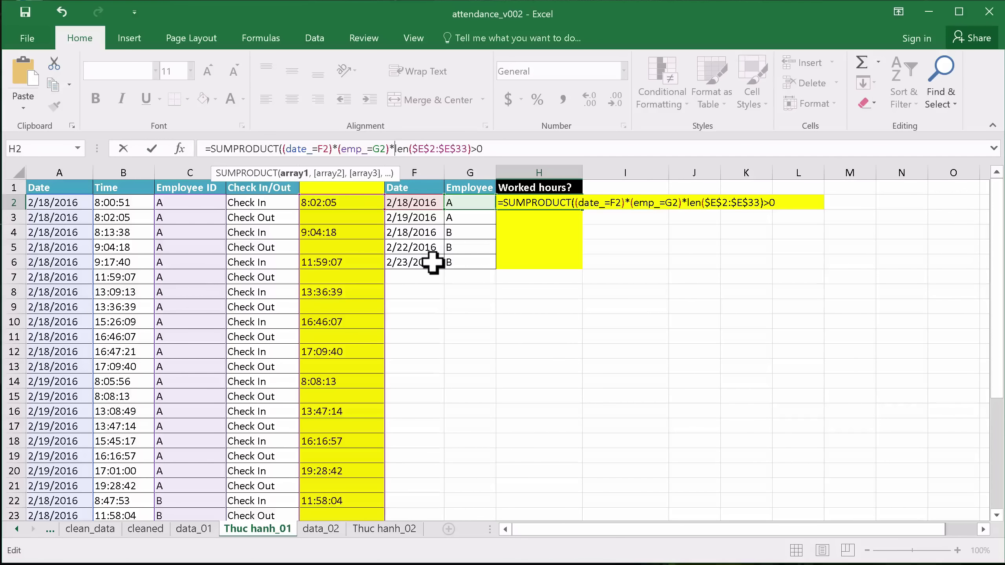
text(()
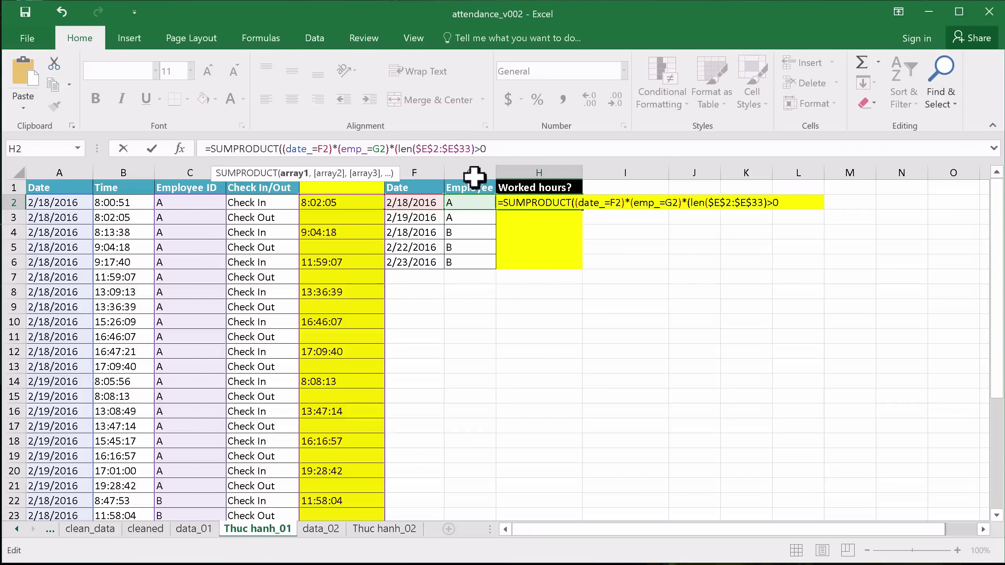
click(498, 151)
text())
text(,)
text(,)
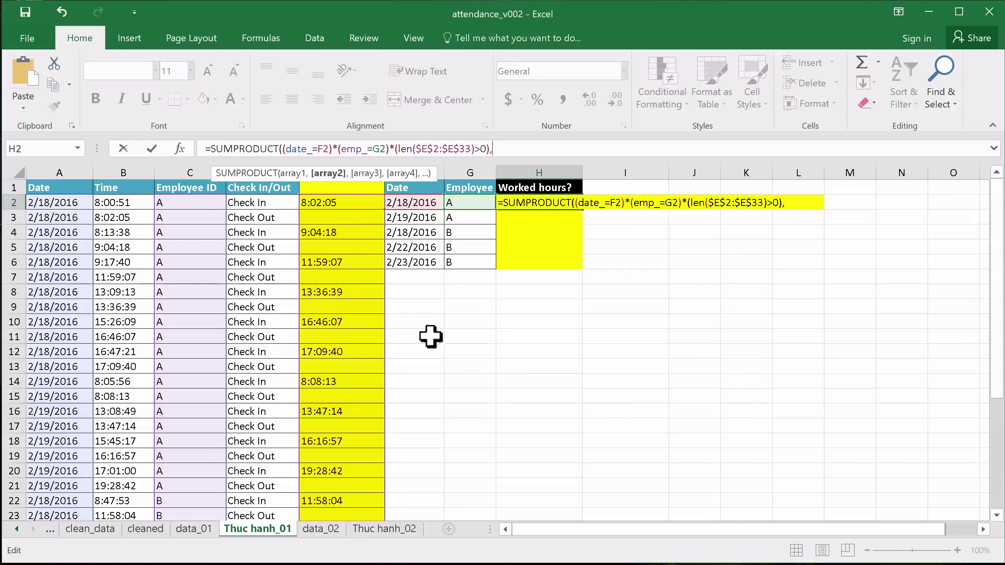
Add $E$2:$E$33-time_ as the second array and enter the formula, which returns #VALUE!
click(340, 194)
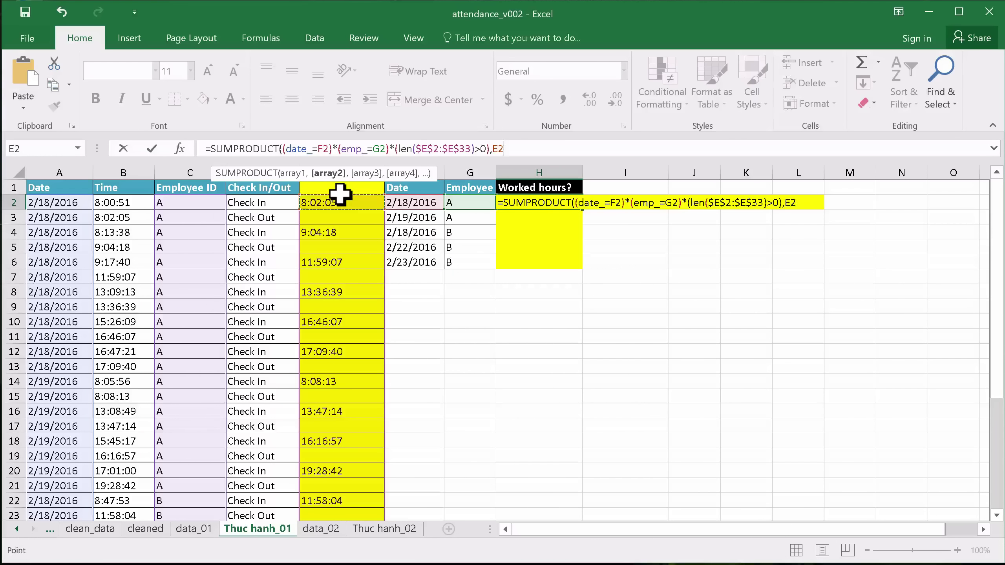
key(ctrl+shift+Down)
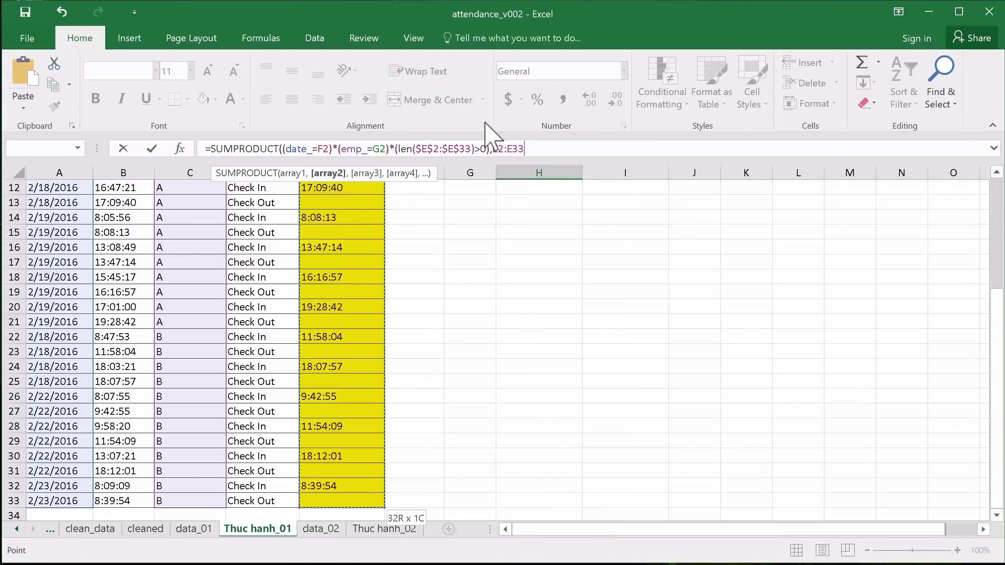
key(F4)
text($E$33-)
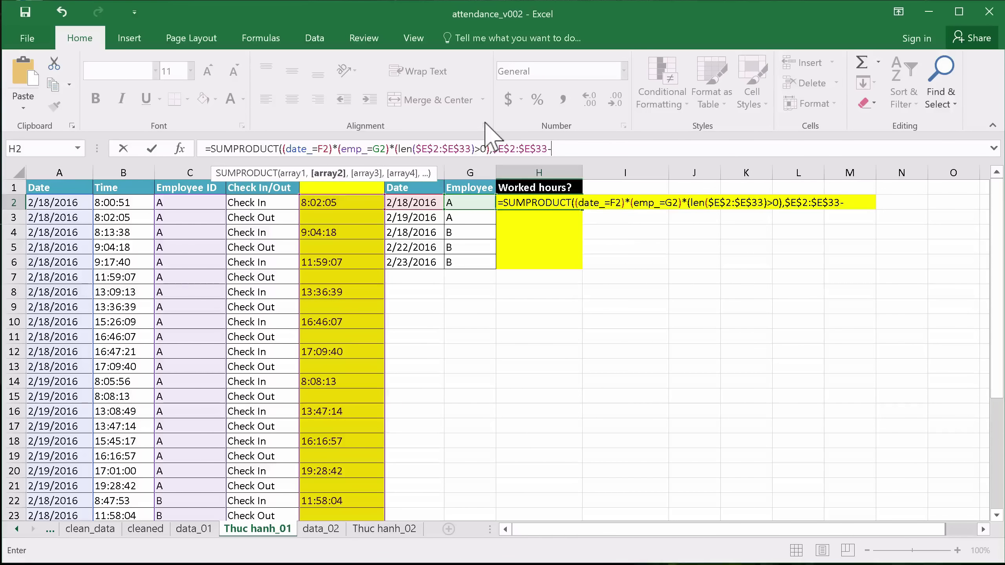
text(tim)
key(Down)
key(Down)
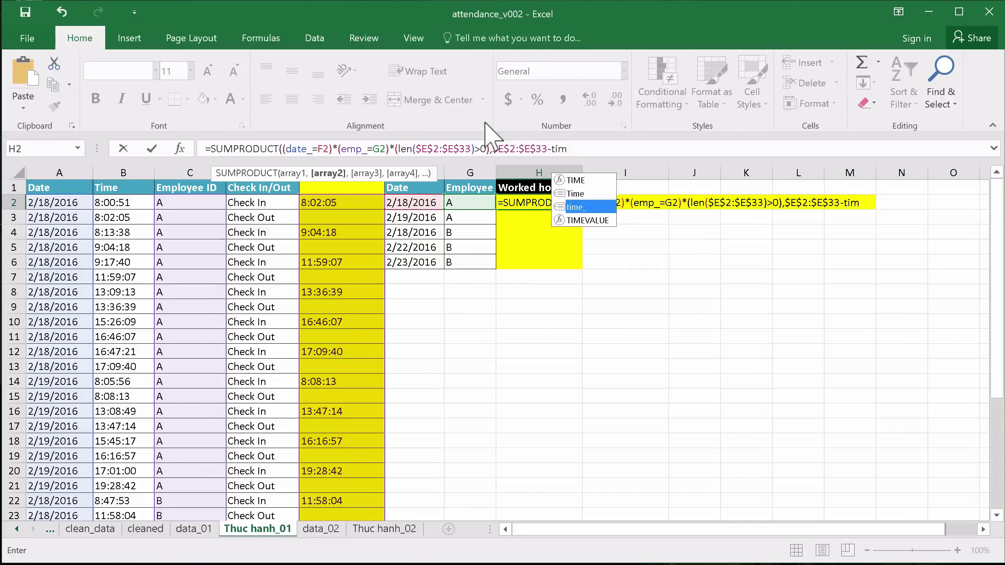
key(Tab)
text())
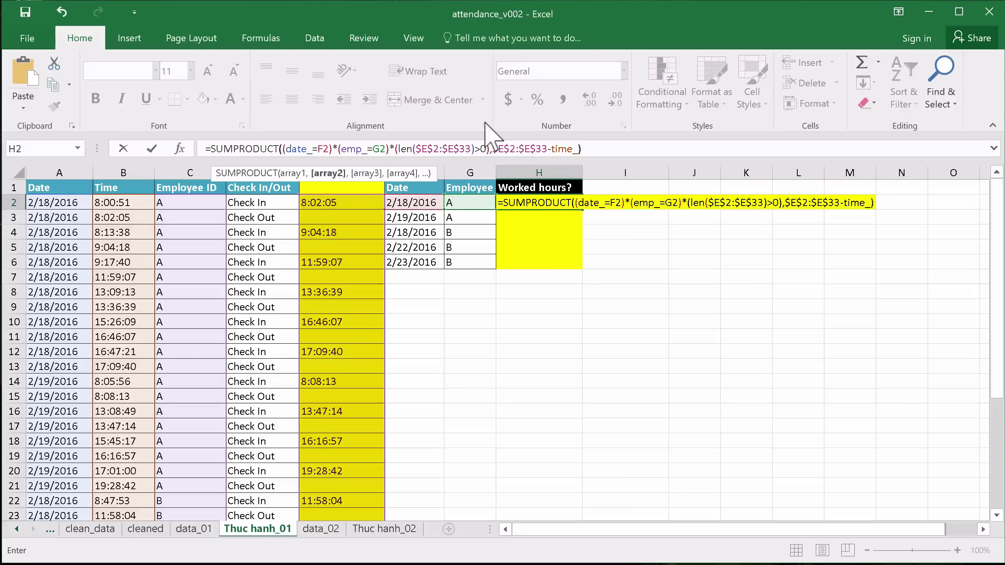
key(Return)
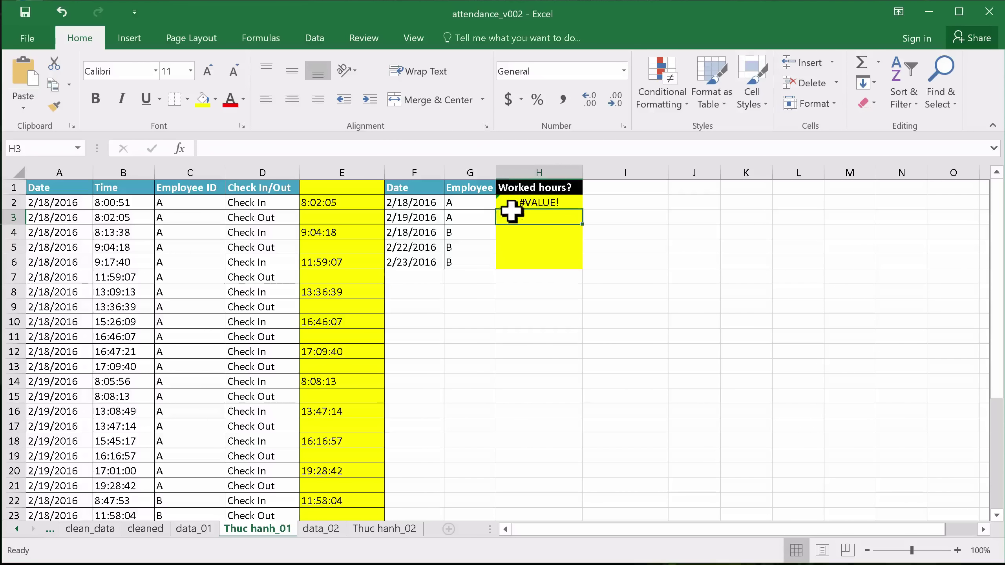
Enlarge the formula bar and evaluate the date and employee condition product with F9.
key(Up)
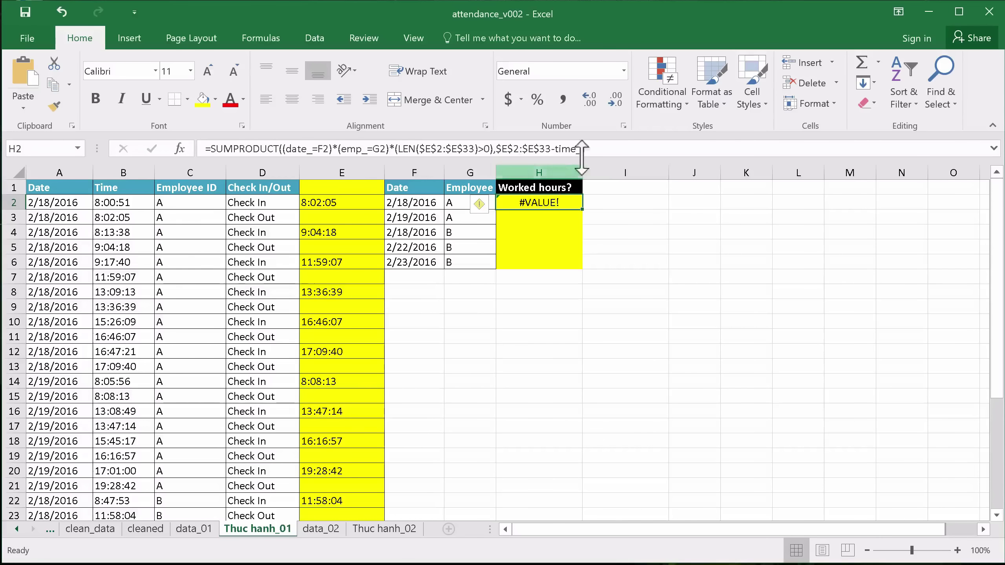
drag(587, 159, 587, 217)
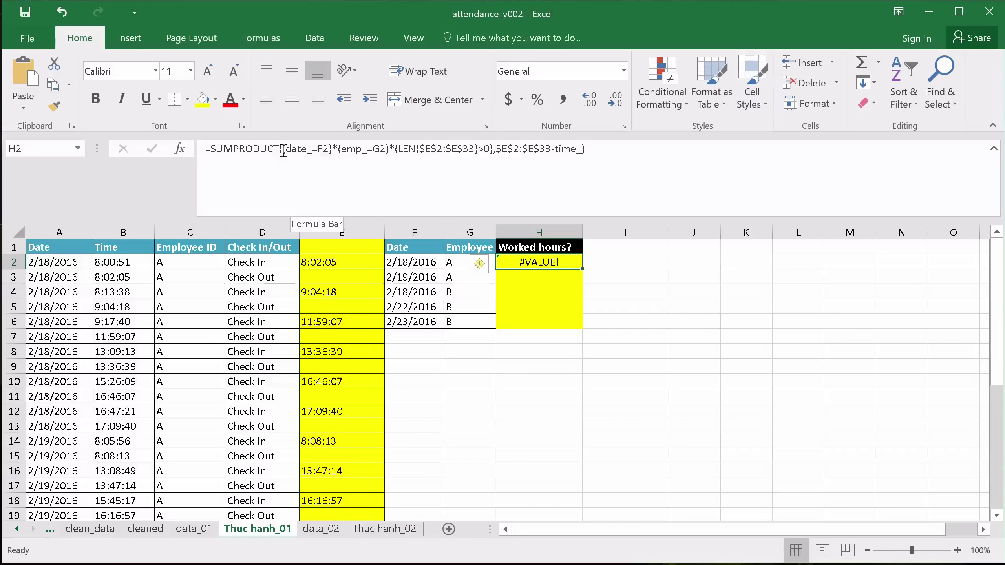
drag(283, 150, 479, 150)
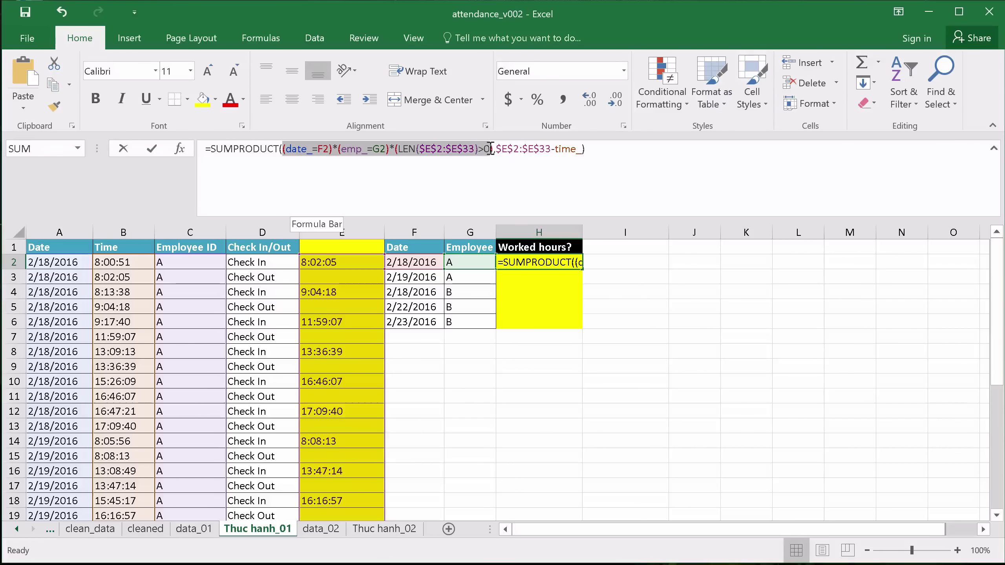
drag(479, 150, 493, 150)
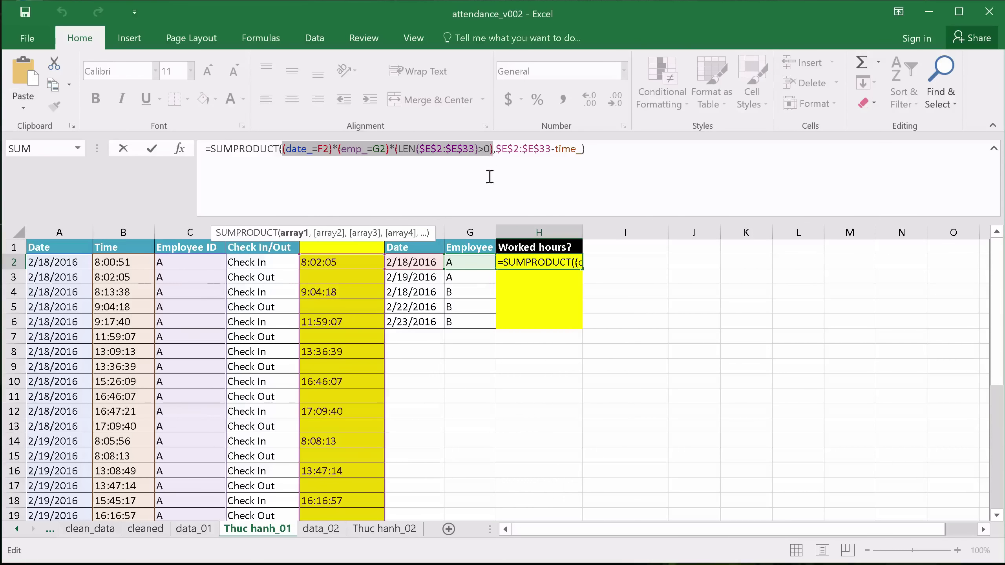
key(F9)
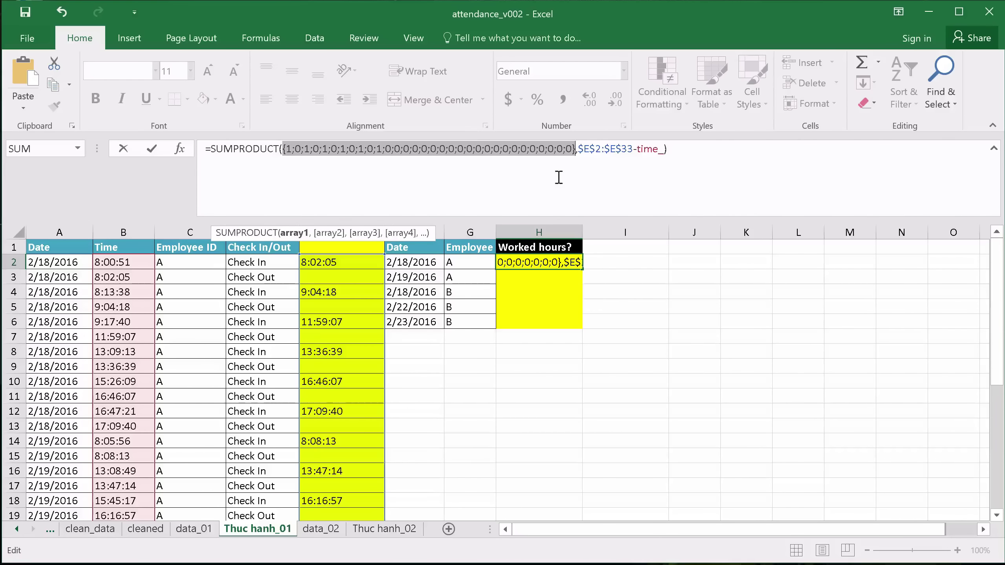
key(Escape)
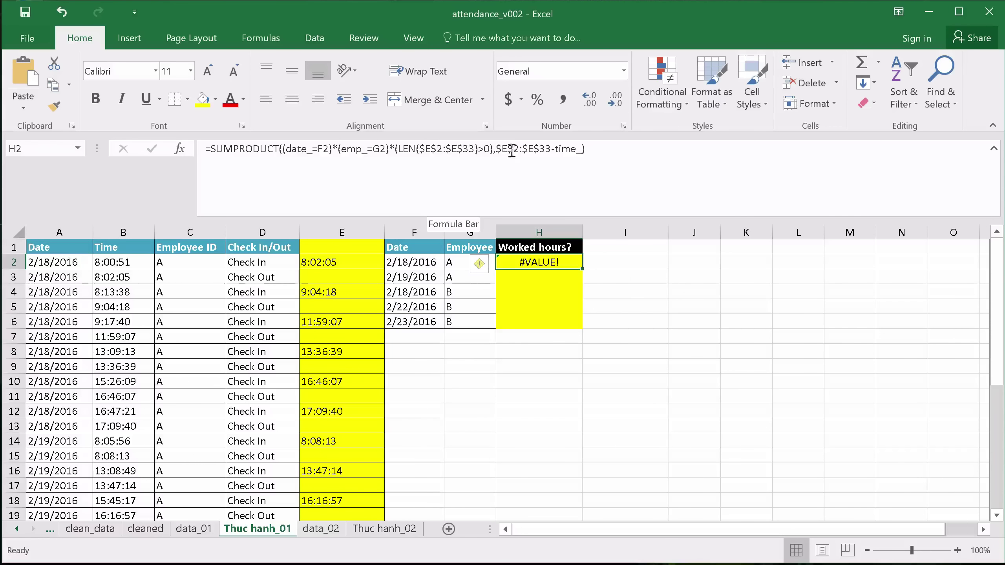
Evaluate $E$2:$E$33-time_ with F9 to reveal the errors, then restore the formula.
drag(497, 149, 569, 149)
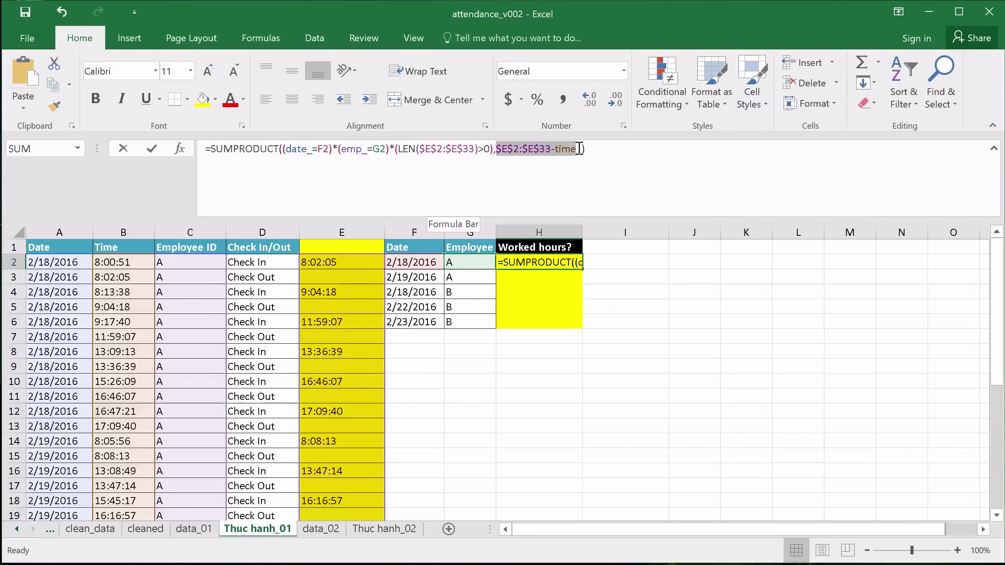
drag(569, 149, 582, 149)
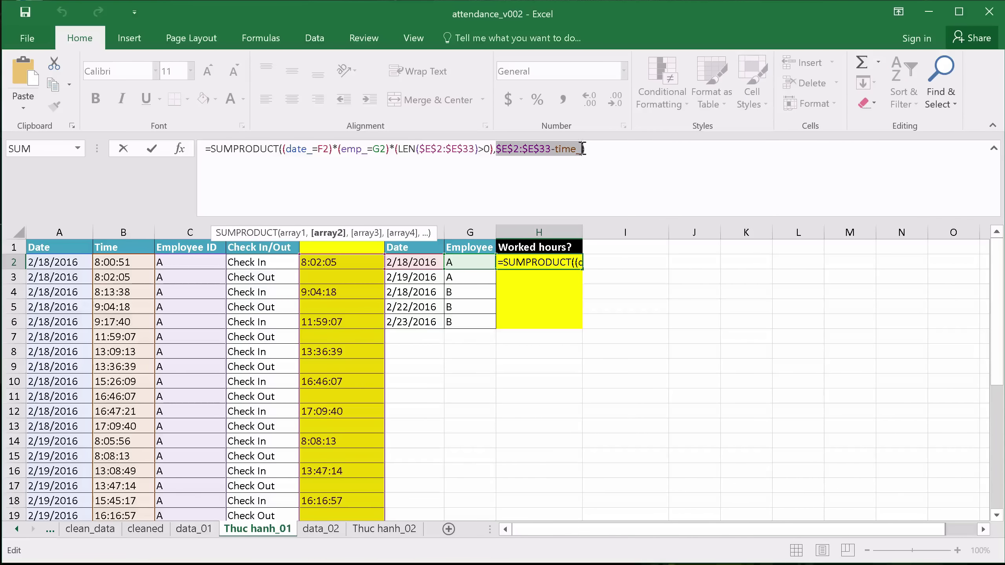
key(F9)
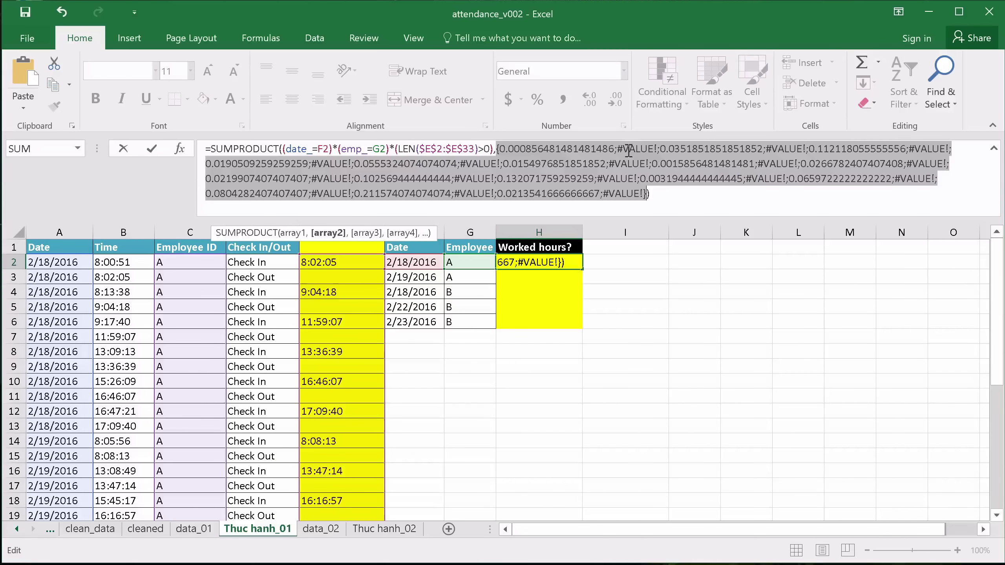
key(Escape)
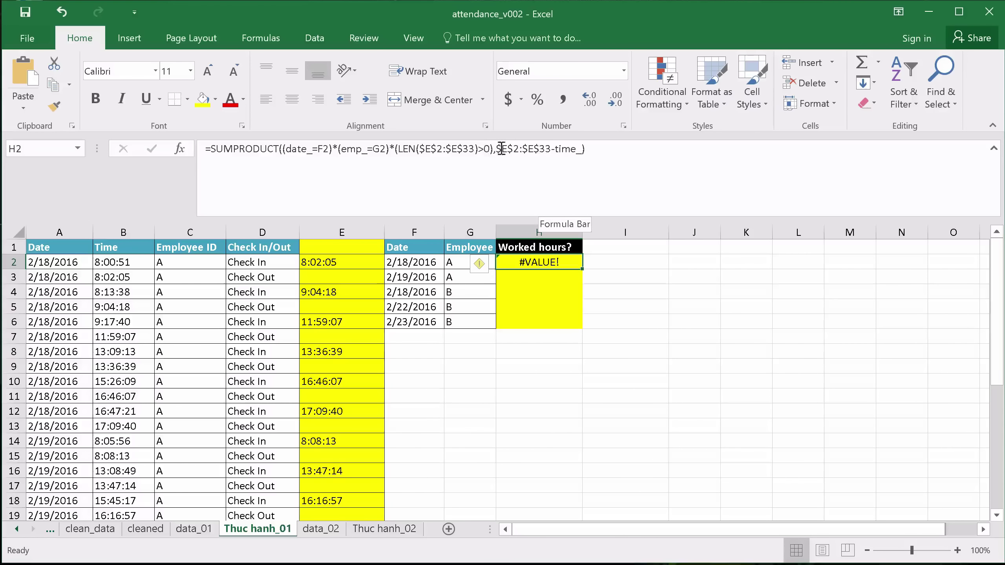
Wrap the time difference as IFERROR($E$2:$E$33-time_,0) and enter the formula.
click(500, 149)
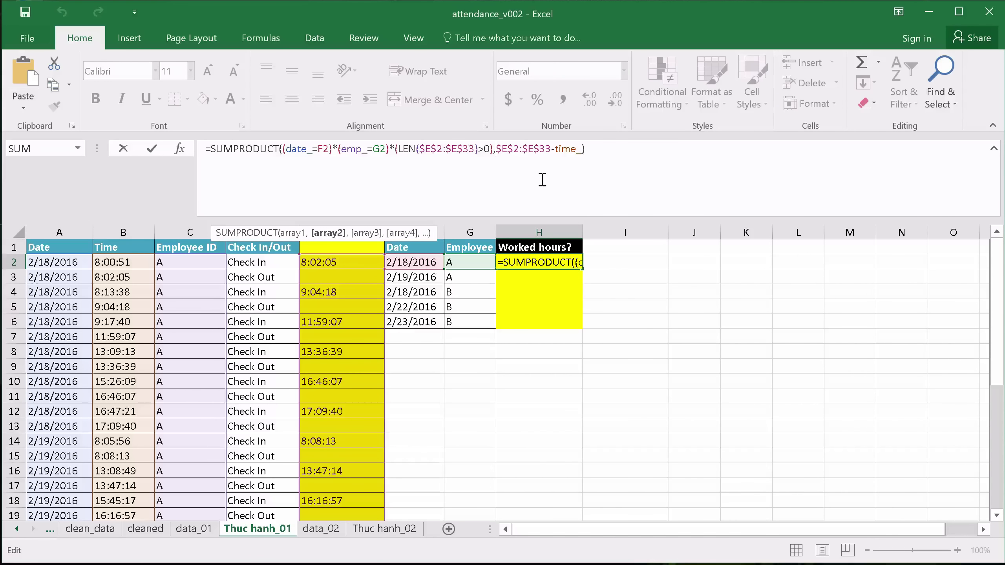
text(IF)
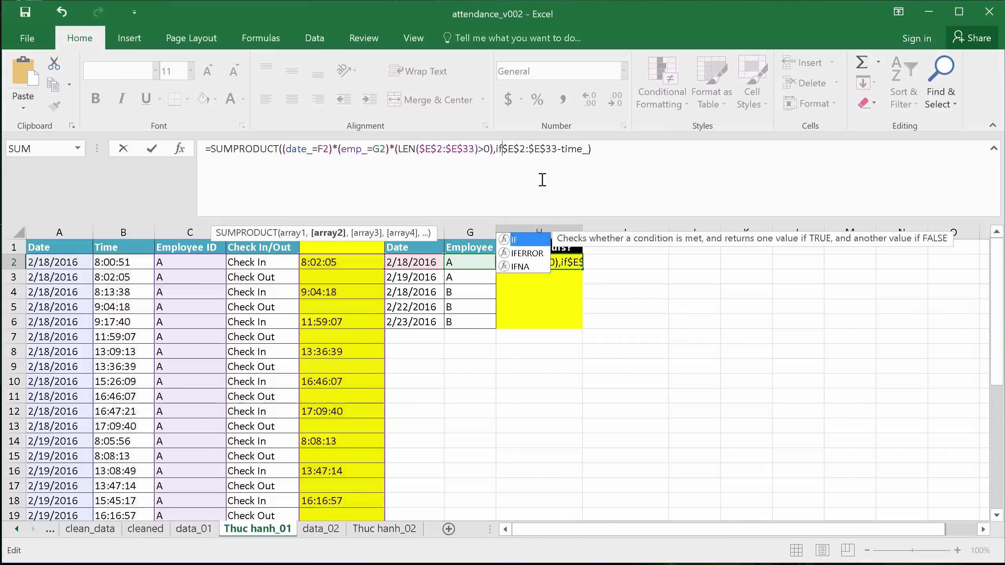
text(ERROR()
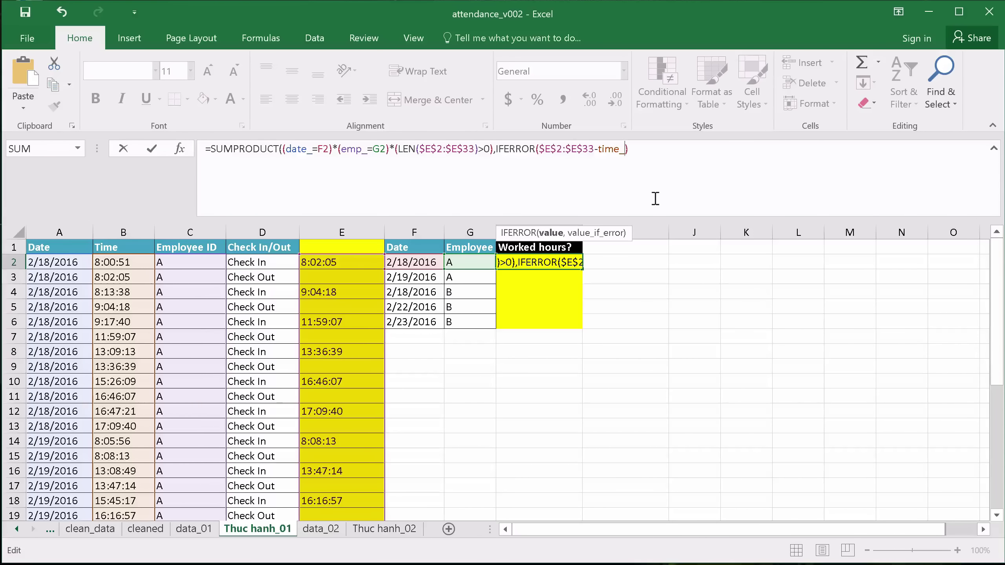
text(,0)
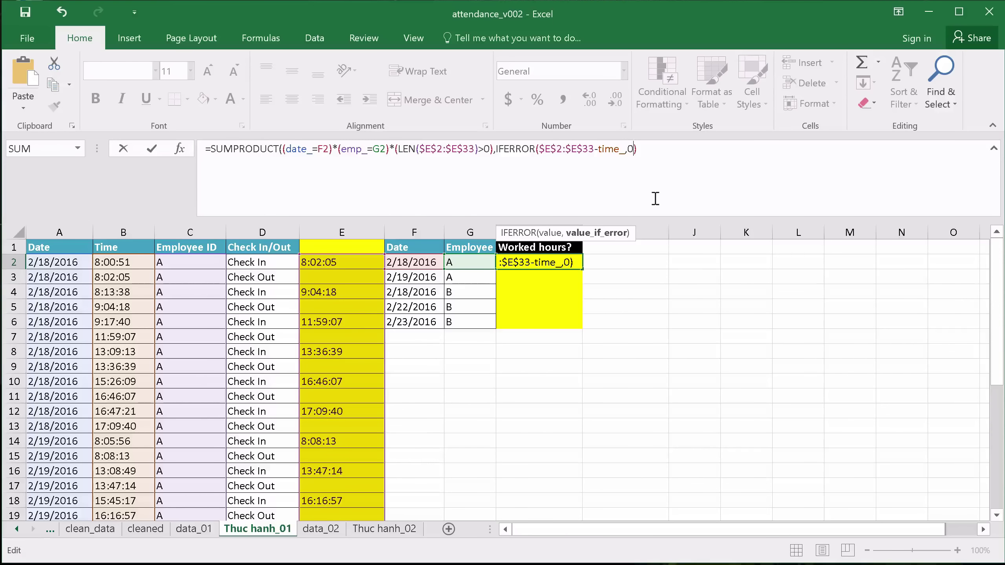
text())
key(Return)
Evaluate the IFERROR part with F9 to confirm errors become zeros, keeping the formula.
click(573, 259)
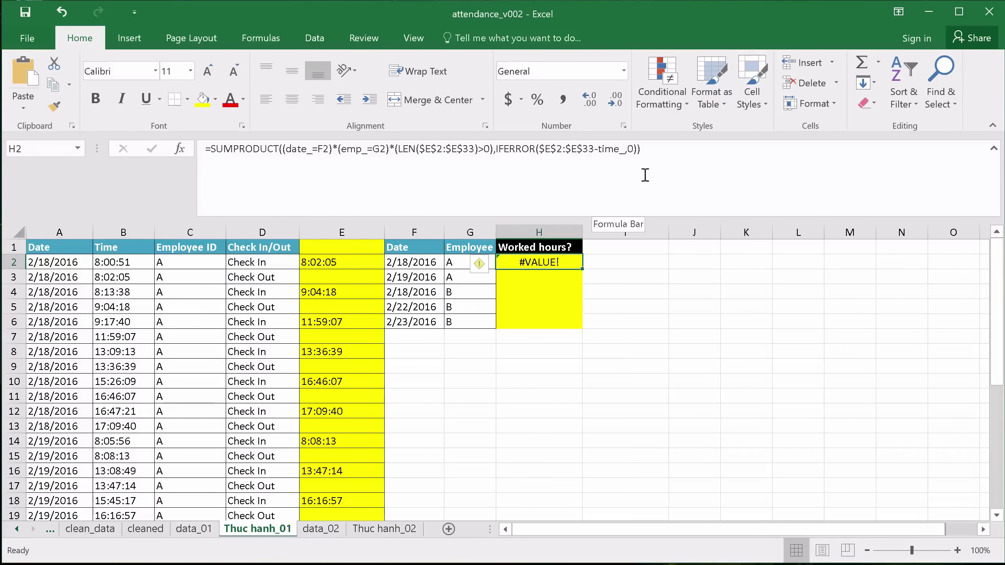
drag(496, 152, 636, 149)
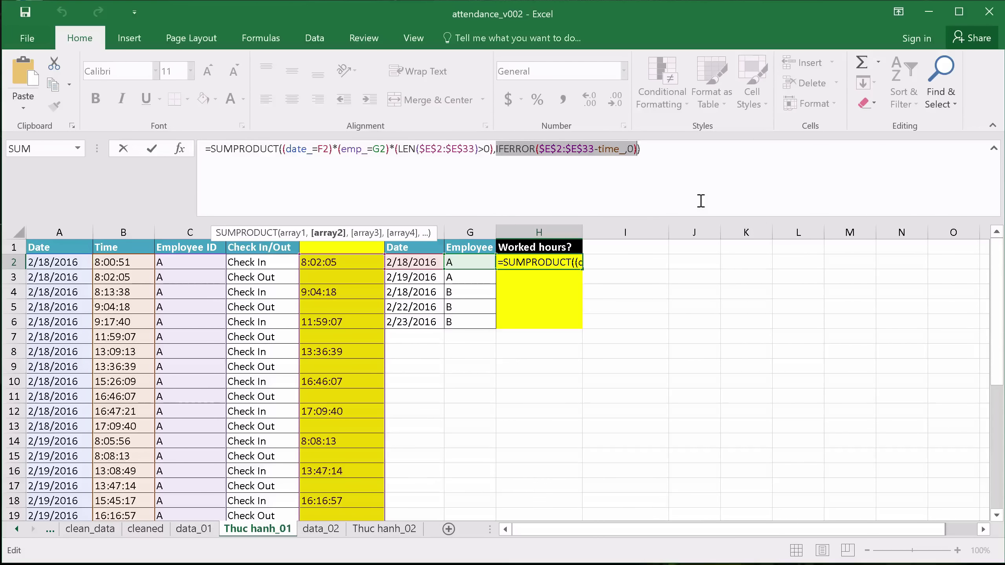
key(F9)
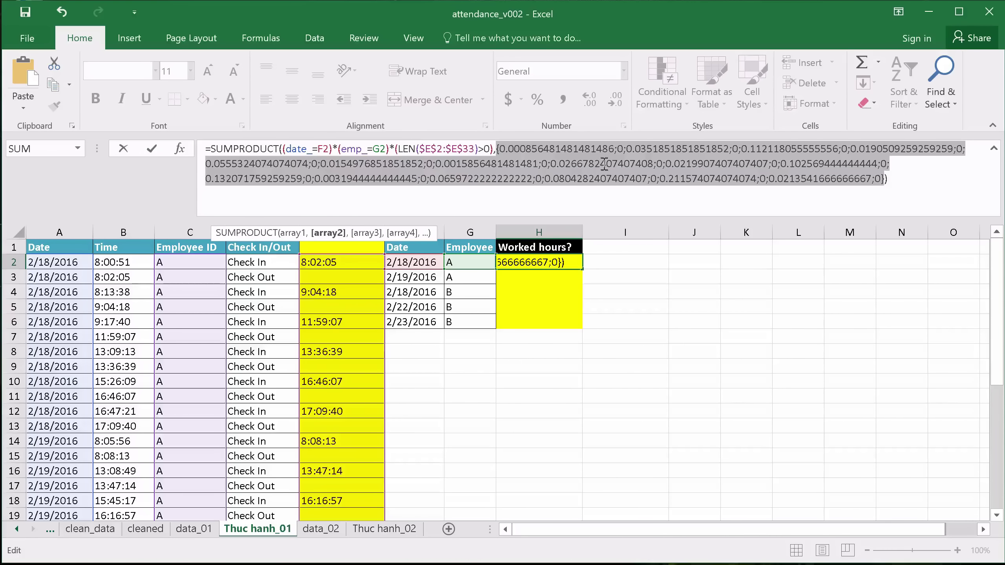
key(Escape)
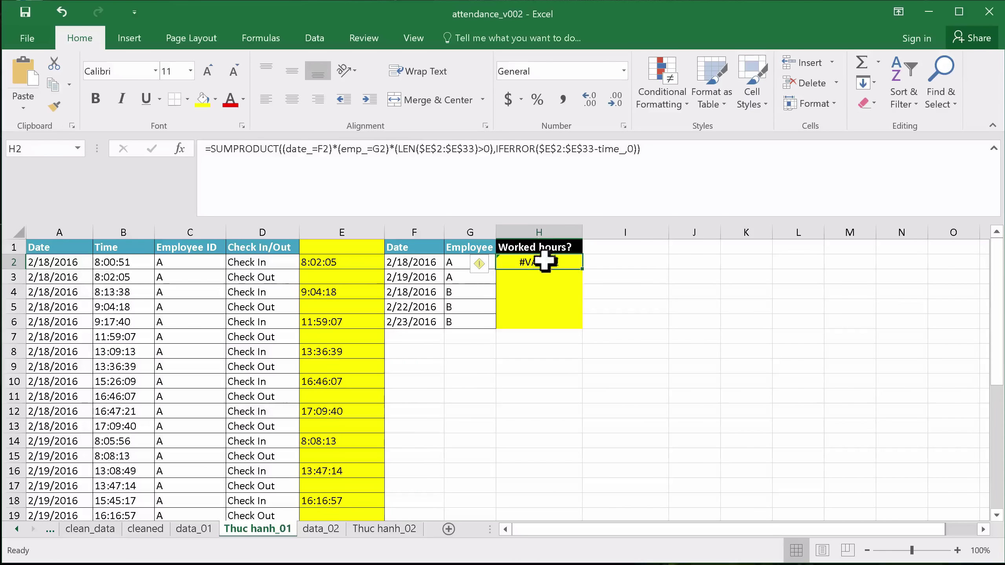
click(669, 150)
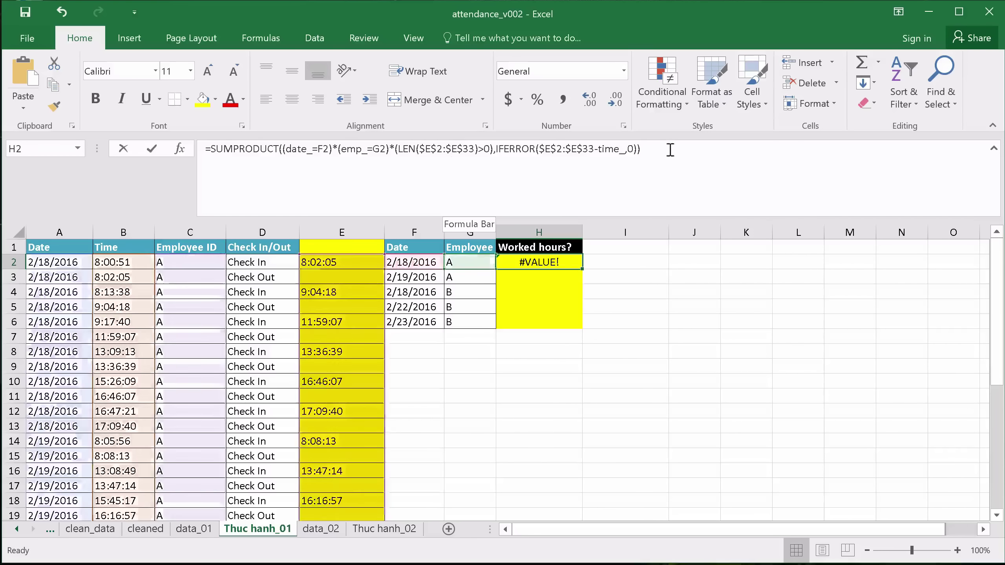
Enter H2 as an array formula with Ctrl+Shift+Enter and undo the full-column fill.
key(ctrl+shift+Return)
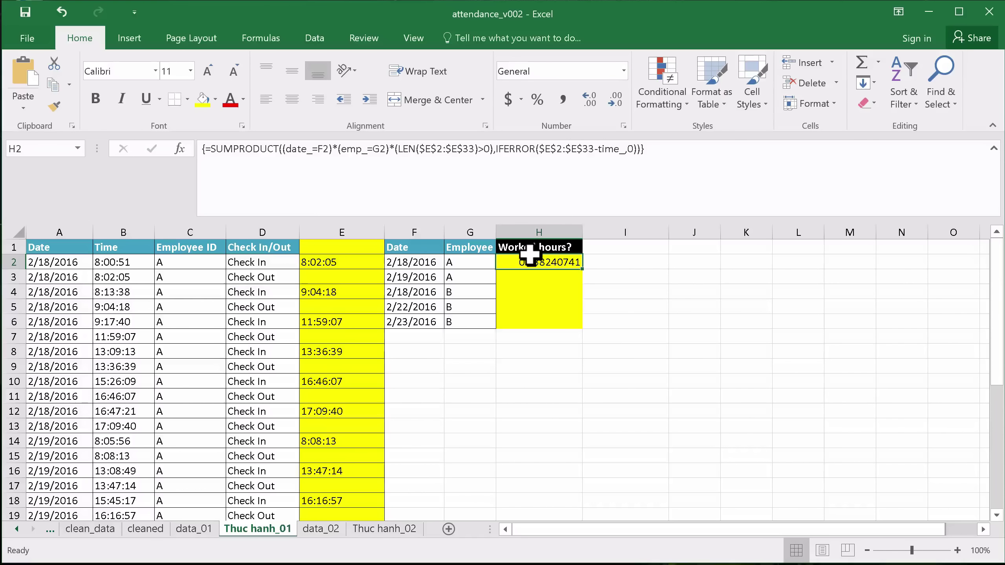
double_click(581, 268)
click(559, 330)
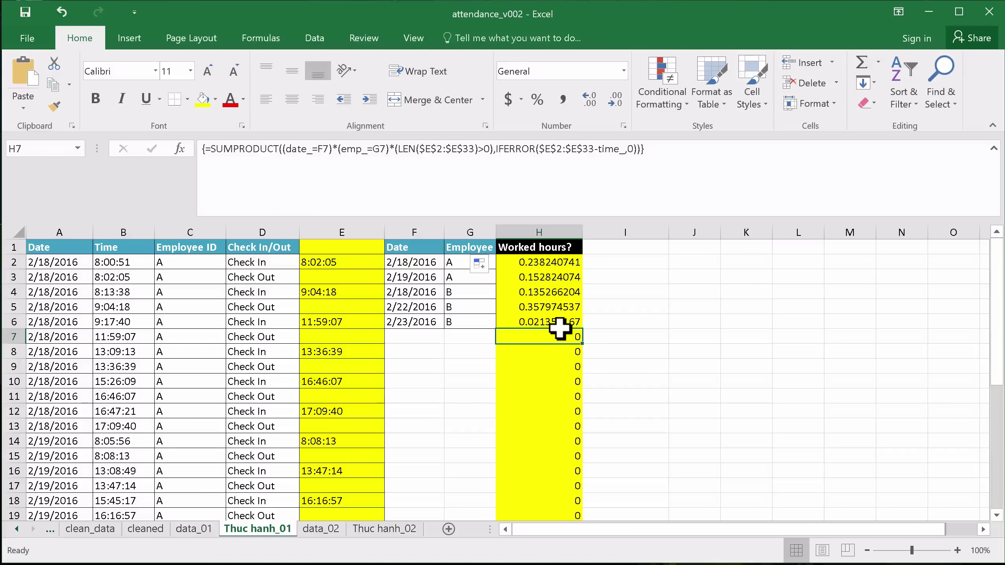
key(ctrl+z)
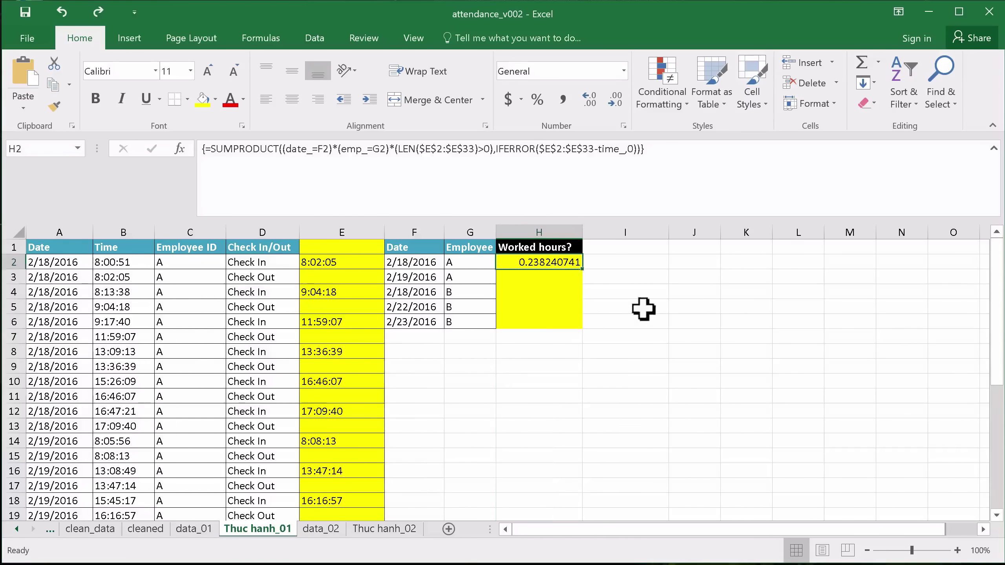
Fill the H2 array formula down to H6, with H2 showing 0.238240741.
click(644, 307)
click(550, 260)
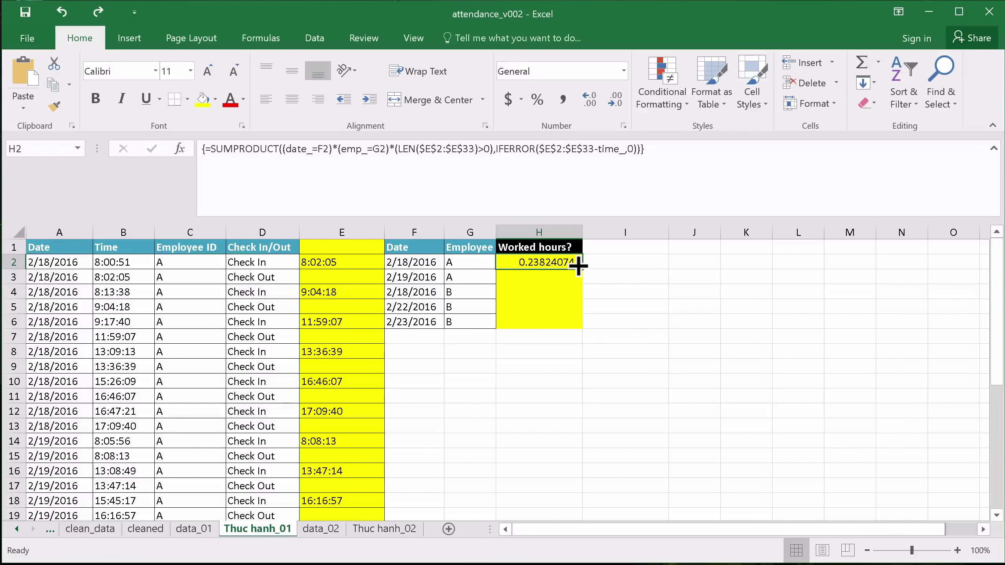
drag(581, 268, 576, 322)
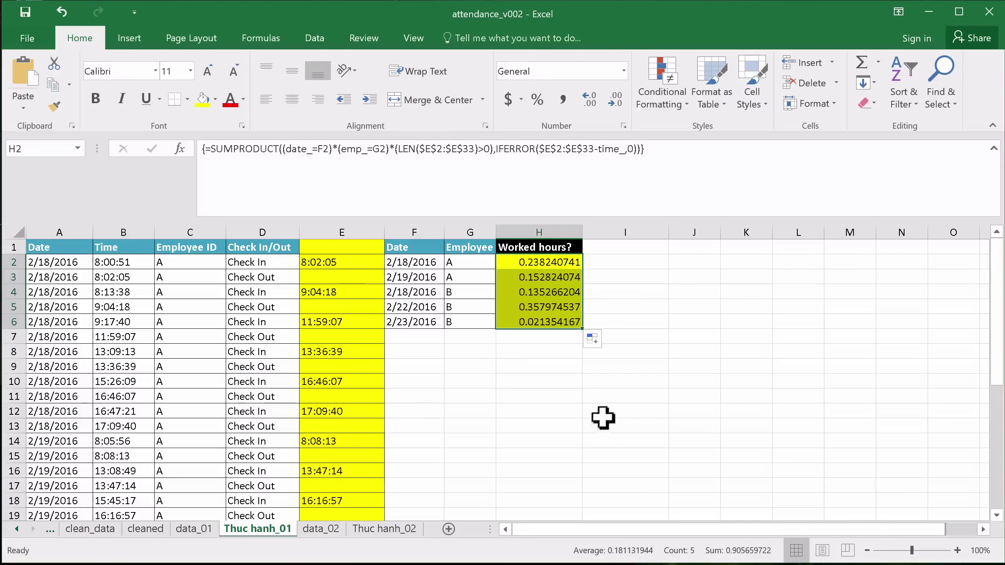
click(633, 382)
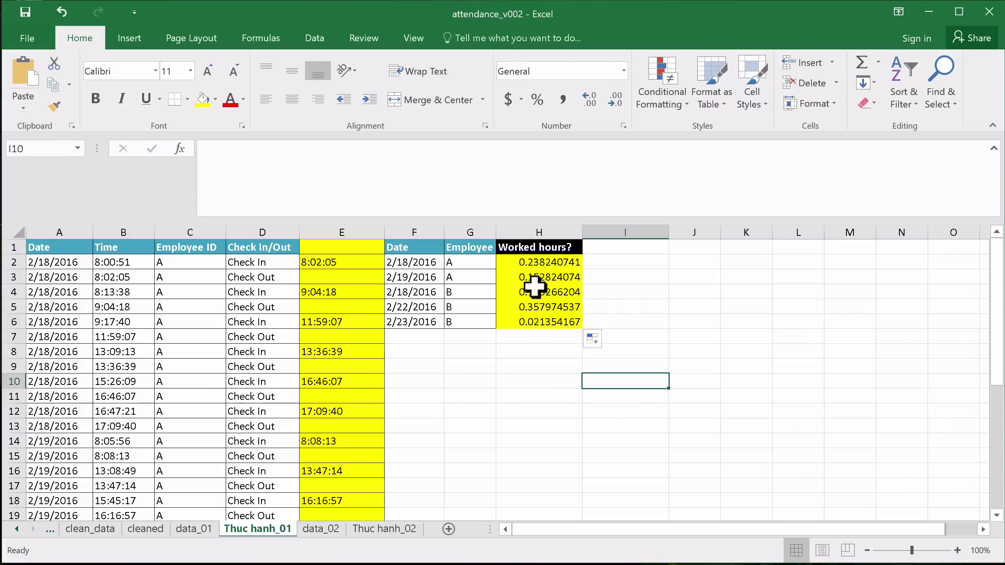
click(514, 257)
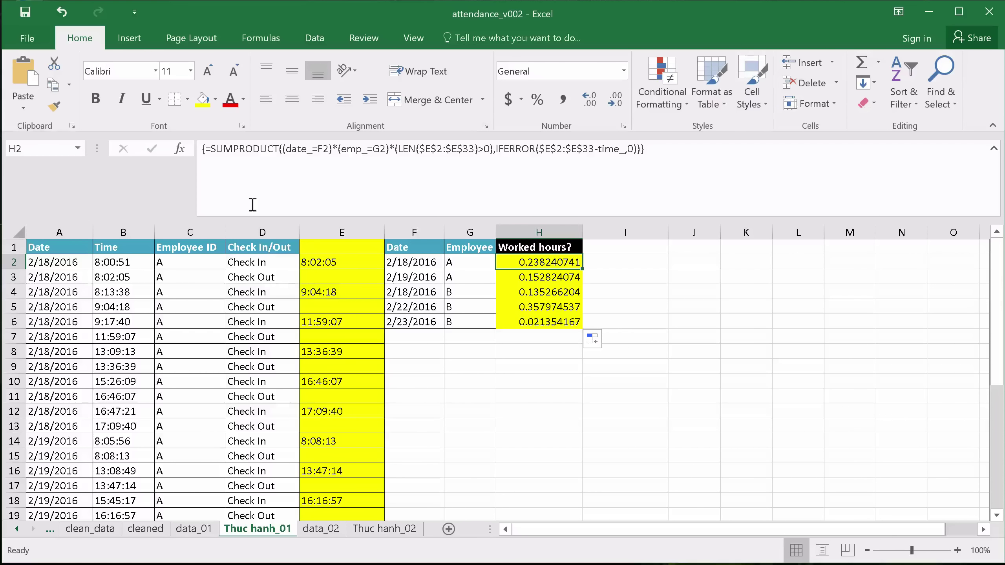
Prefix the H2 formula with 24* and re-enter it as an array formula.
click(213, 150)
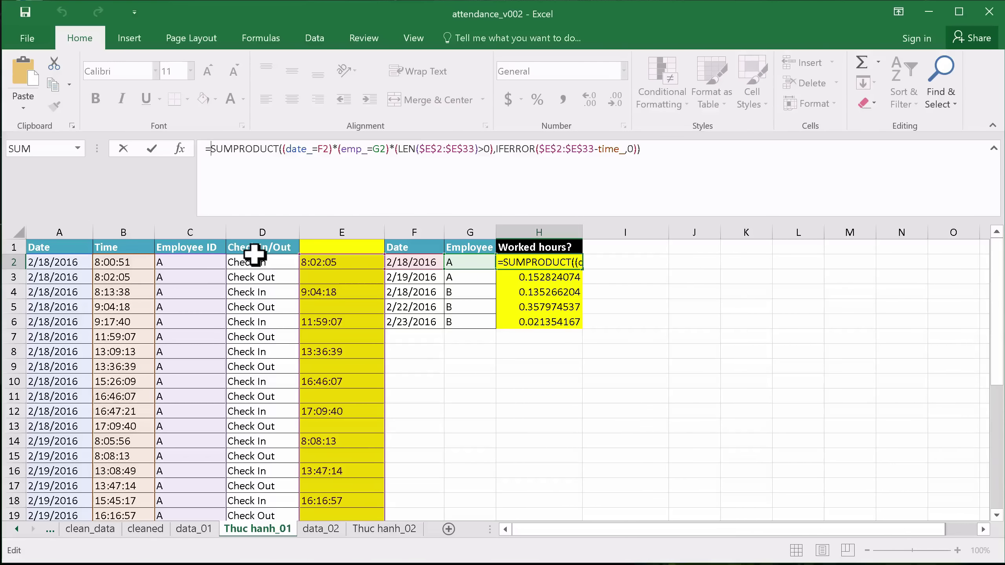
text(24)
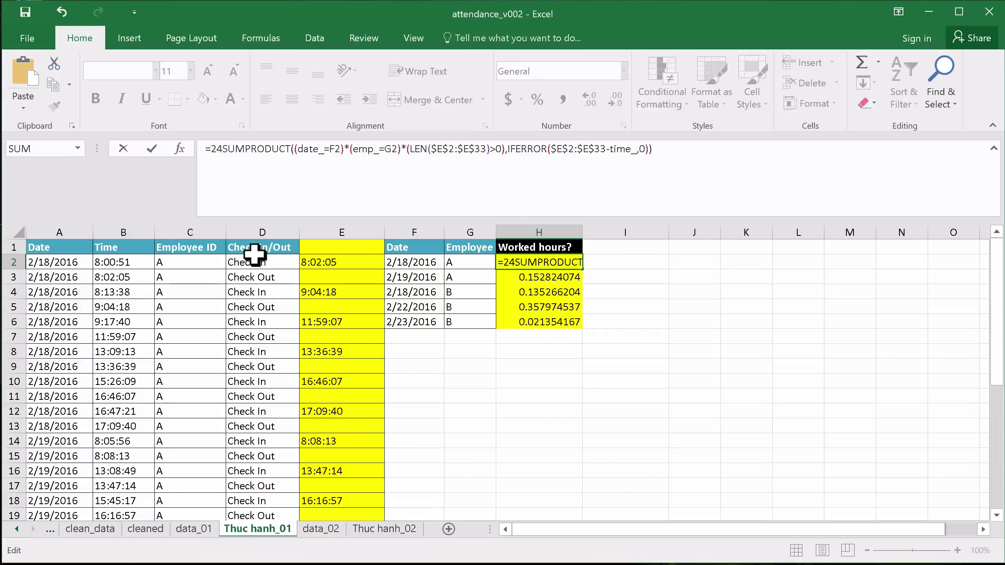
text(*)
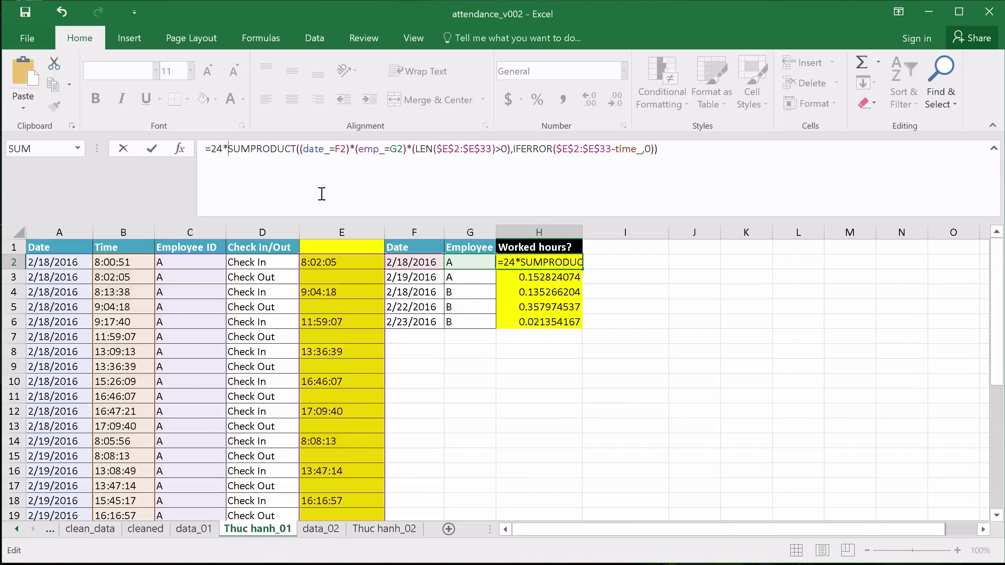
key(ctrl+shift+Return)
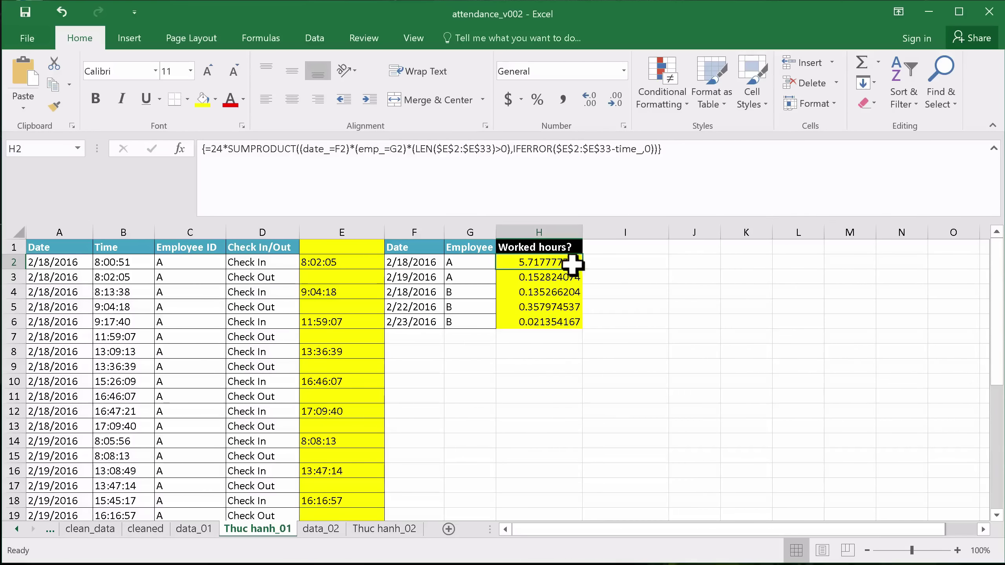
Refill H2:H6 so the hours read from 5.717777778 in H2 to 0.5125 in H6.
drag(580, 267, 565, 322)
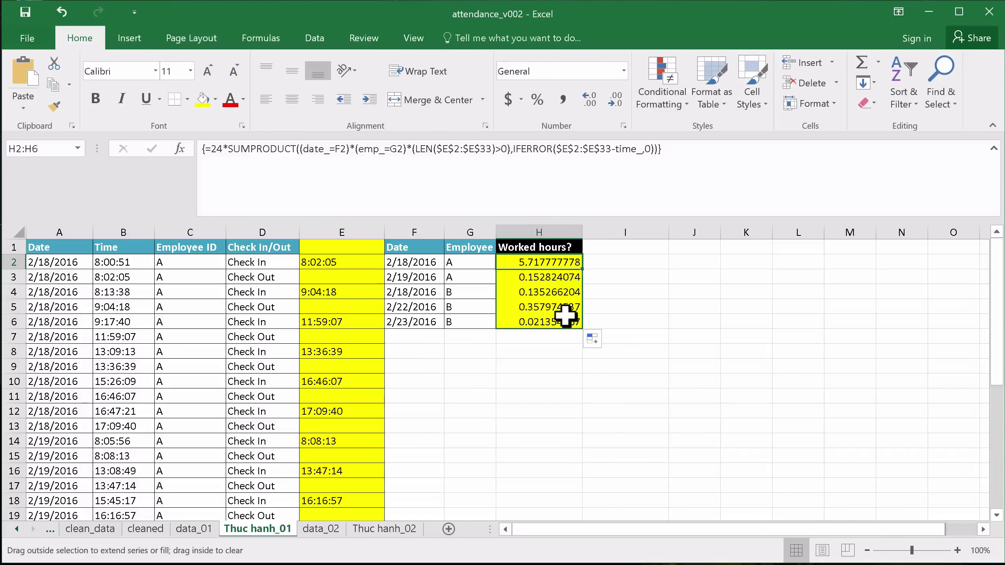
click(680, 352)
click(557, 363)
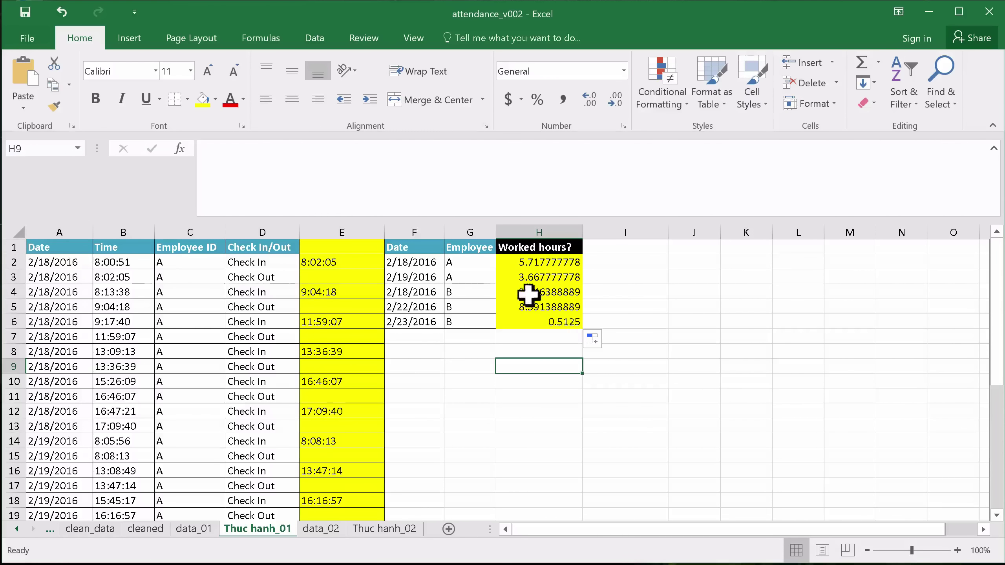
click(528, 262)
click(427, 259)
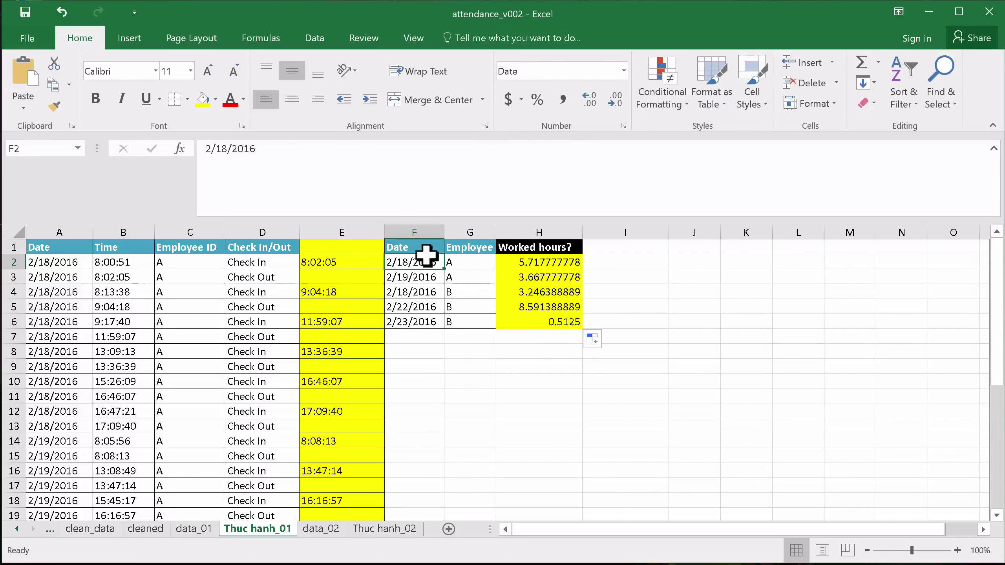
click(538, 260)
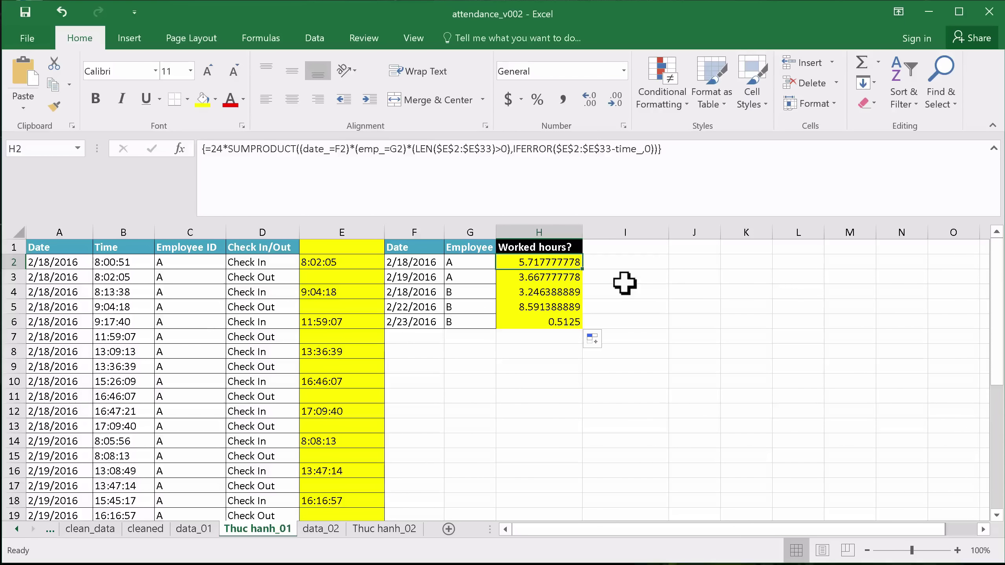
click(605, 263)
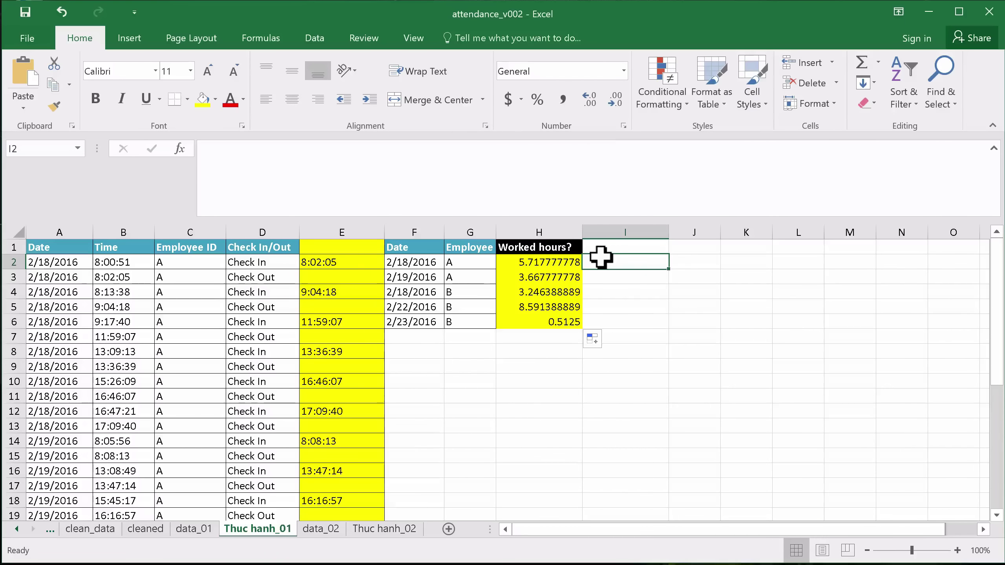
click(386, 529)
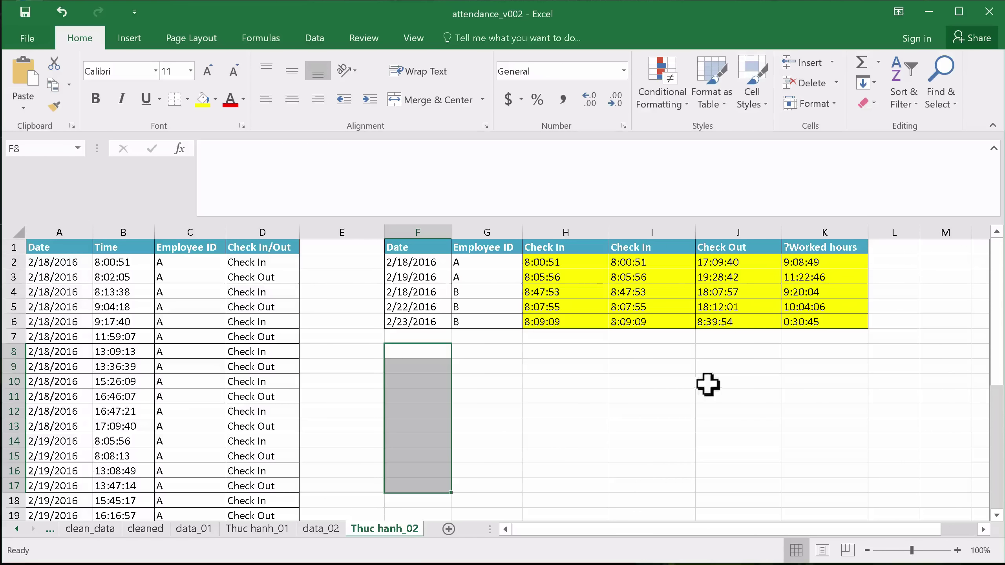
click(825, 350)
click(810, 259)
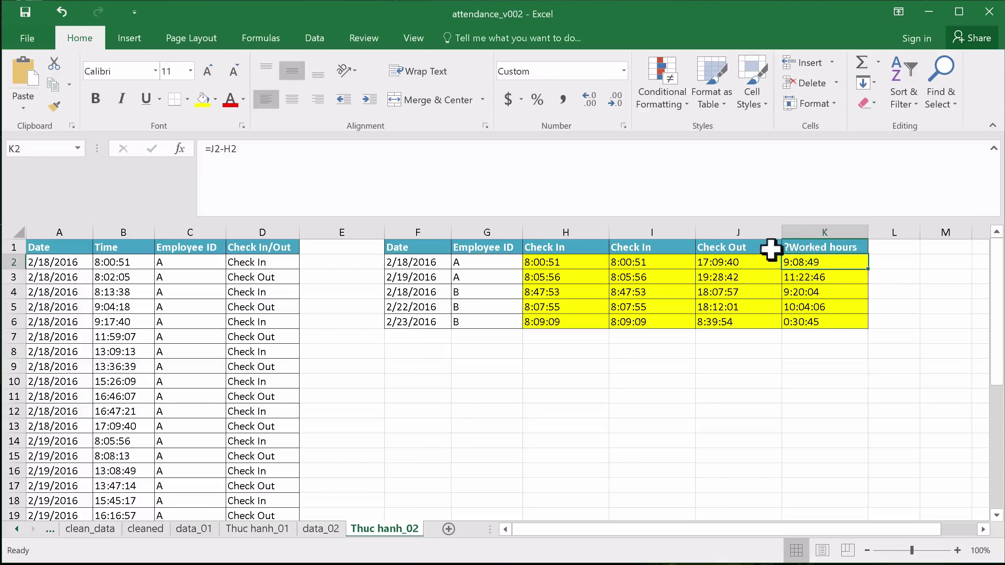
click(632, 214)
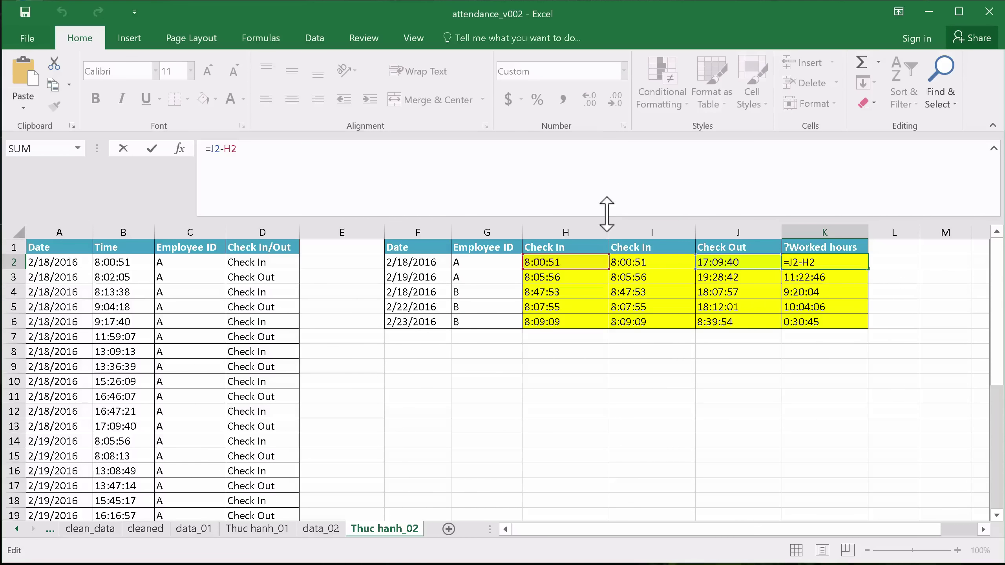
drag(606, 214, 609, 134)
click(556, 332)
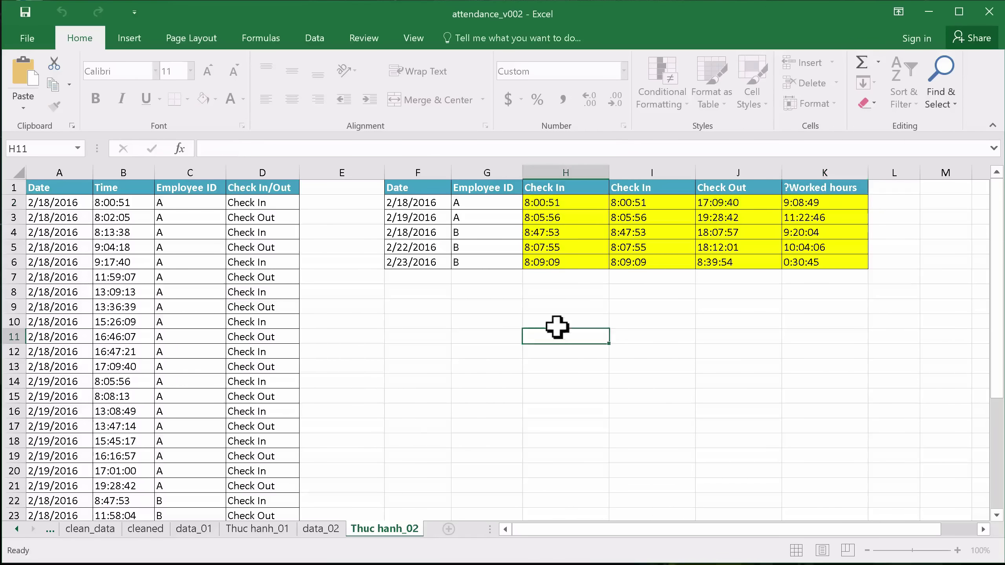
click(261, 529)
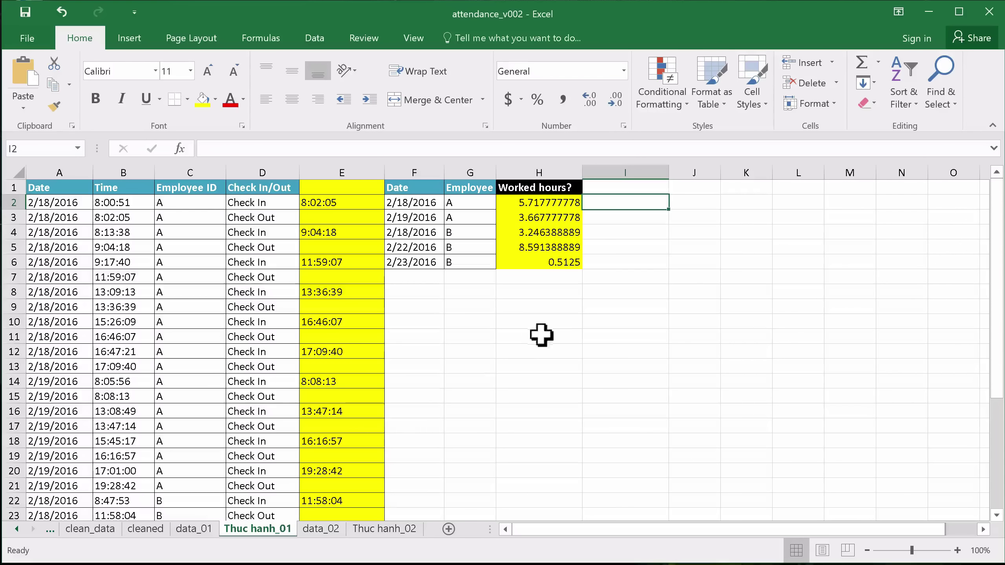
click(585, 321)
drag(542, 202, 546, 253)
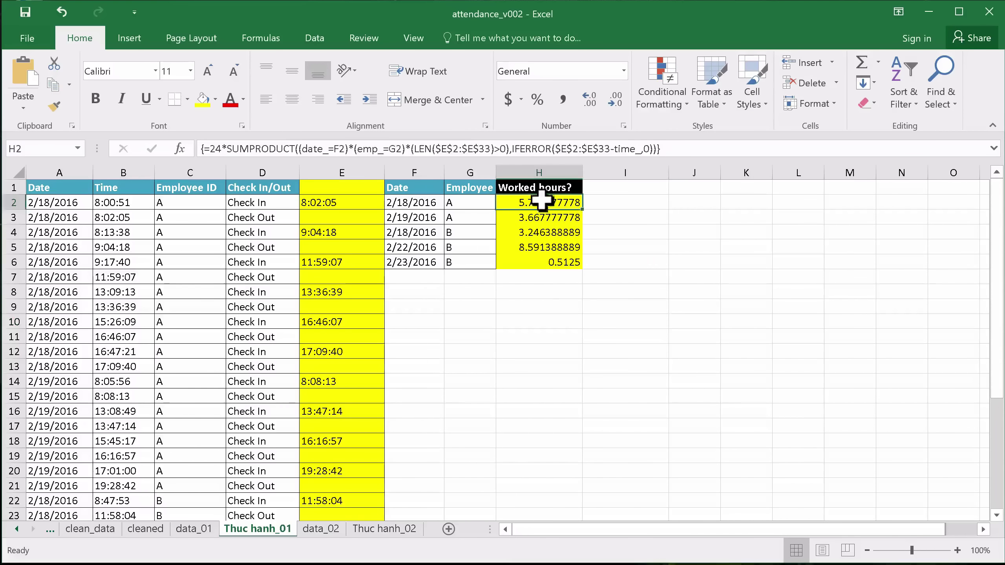
click(629, 276)
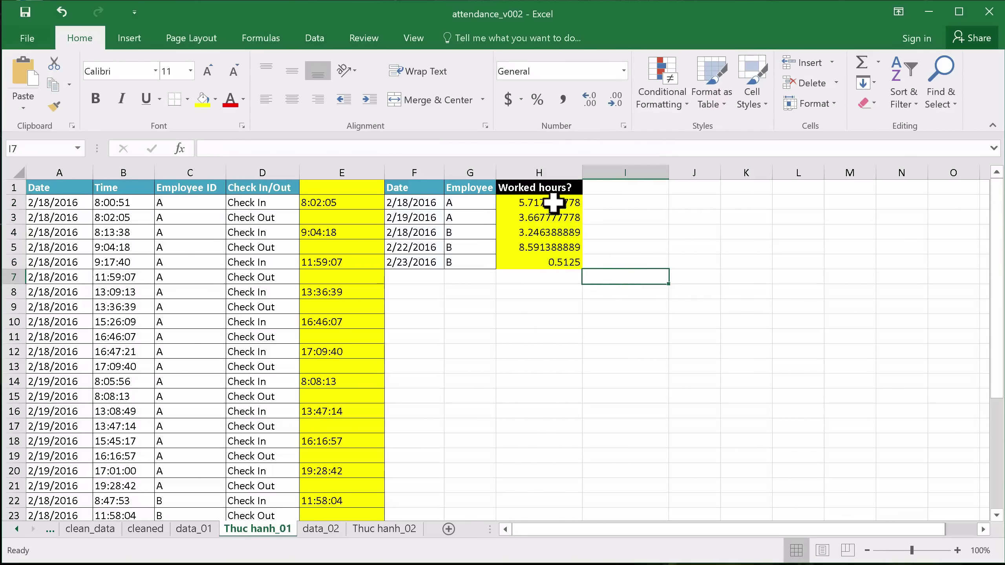
drag(551, 196, 551, 259)
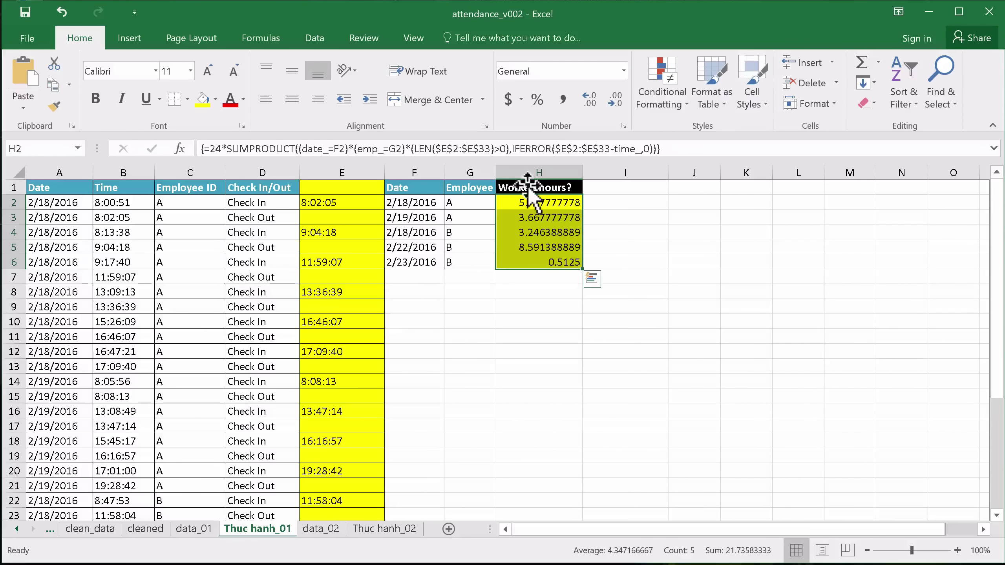
click(659, 316)
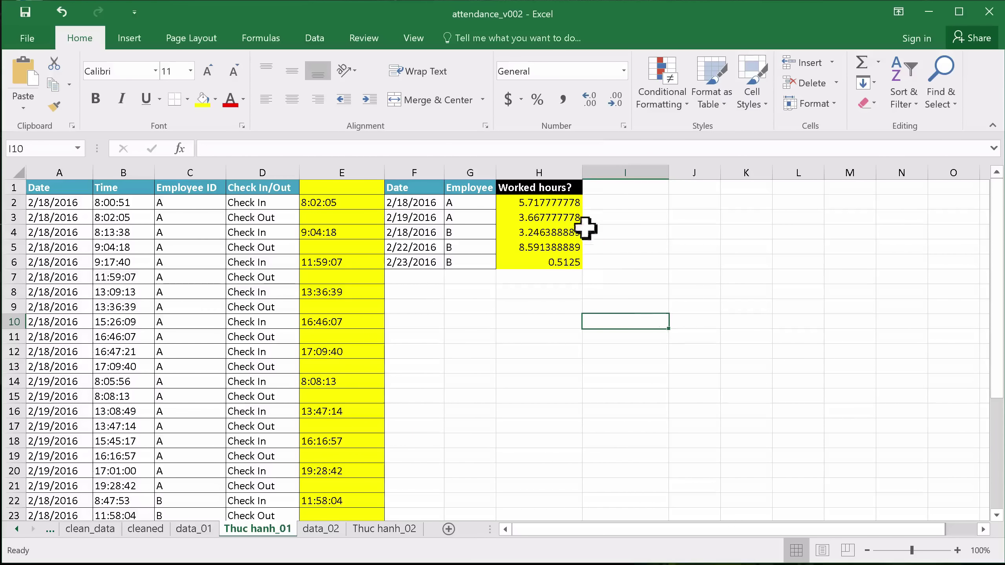
click(617, 211)
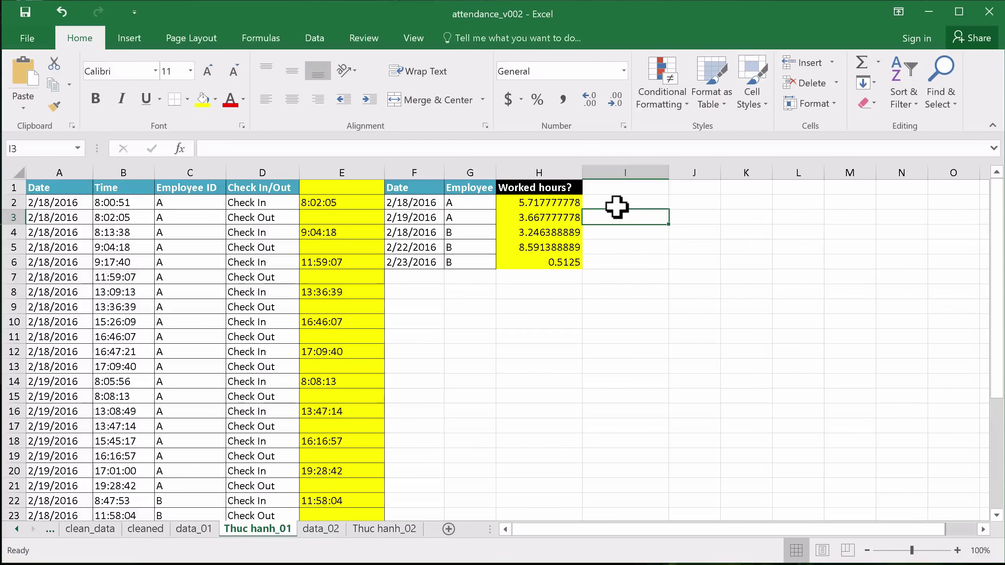